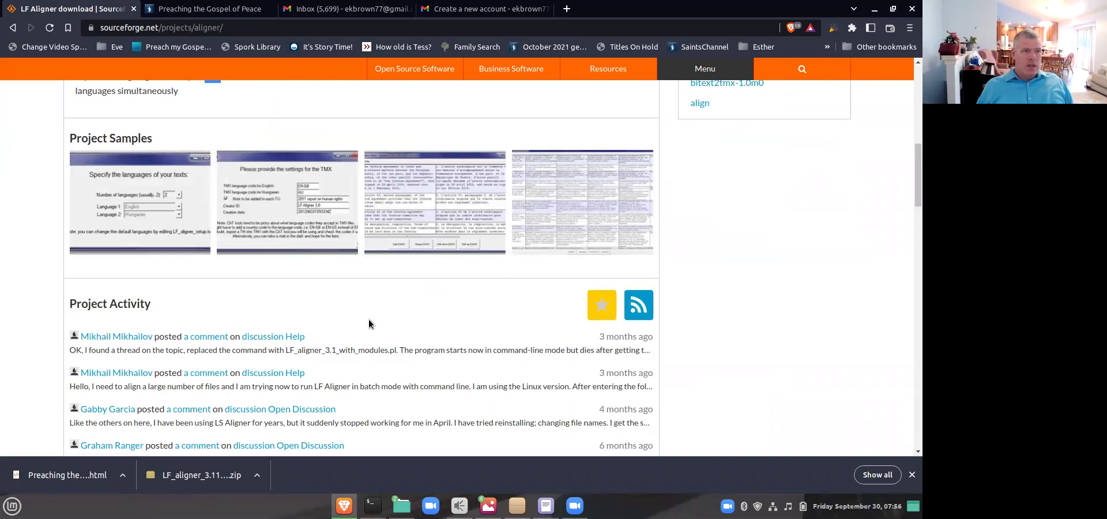
- Switch to the file manager, open the scripts folder inside Downloads/aligner and select LF_aligner_3.11_with_modules.pl
scroll(372, 324, up, 10)
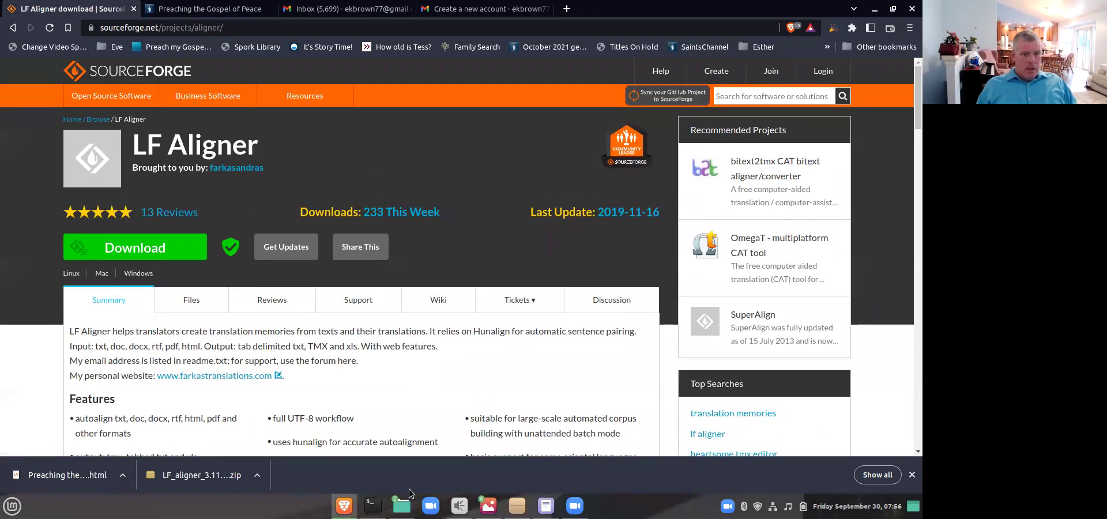
mouse_move(401, 505)
click(470, 441)
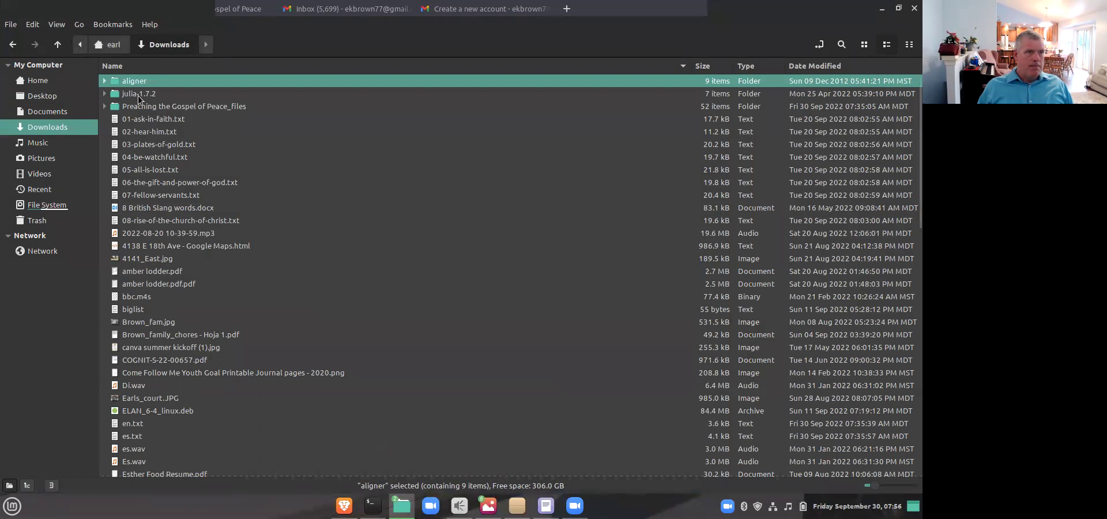
double_click(137, 83)
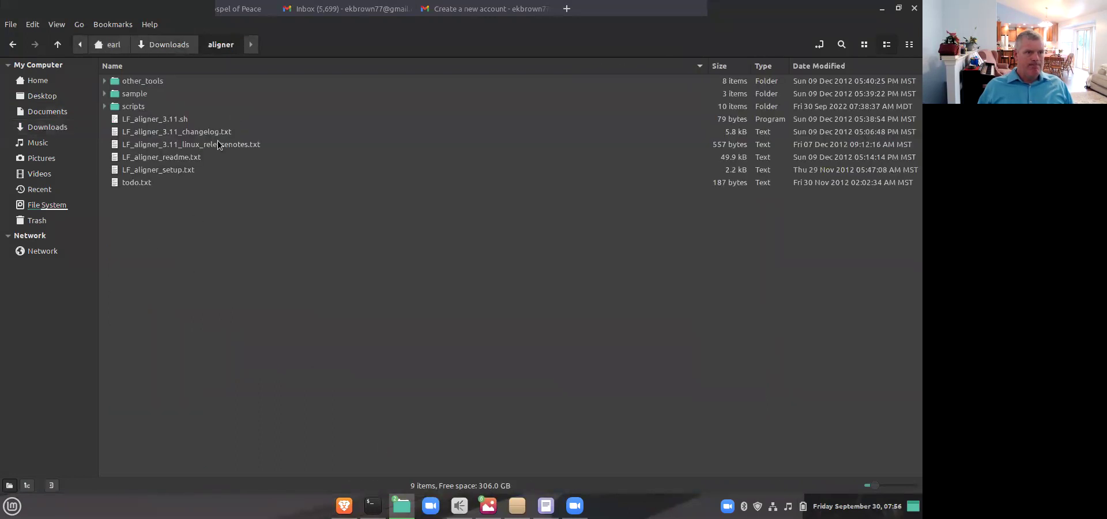
double_click(132, 108)
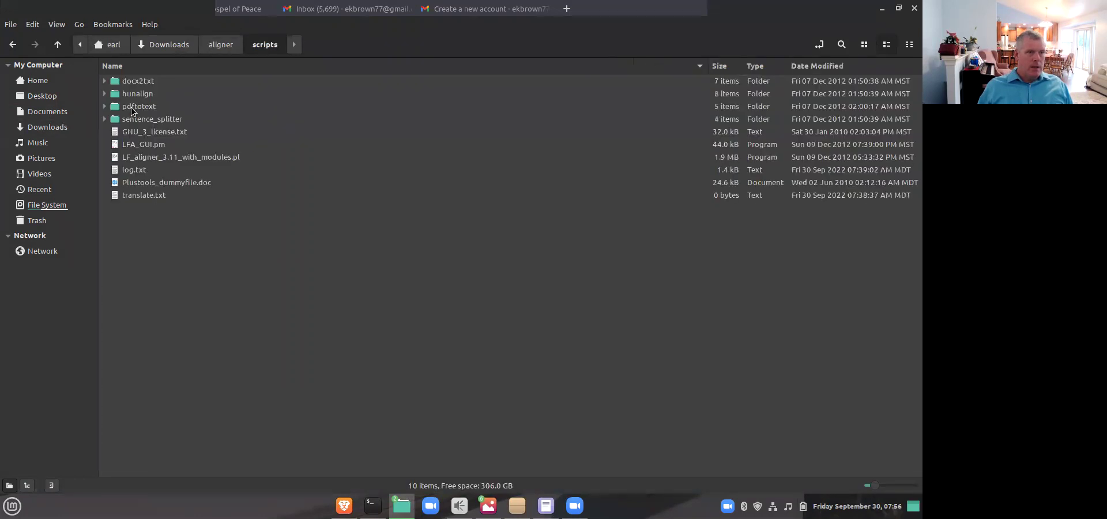
click(199, 162)
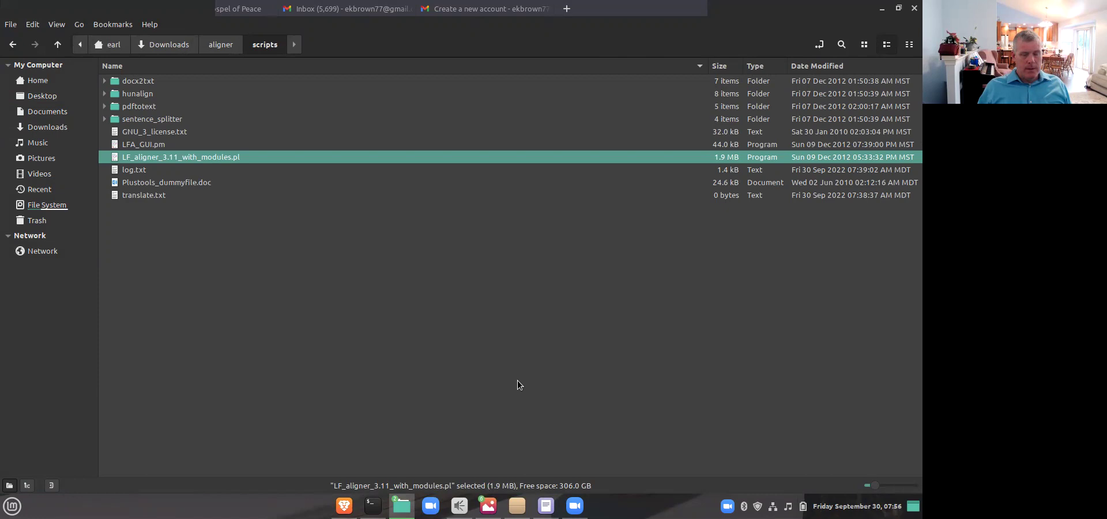
- Switch to the Brave browser and look over the English talk "Preaching the Gospel of Peace" from its title into the opening paragraphs
click(347, 503)
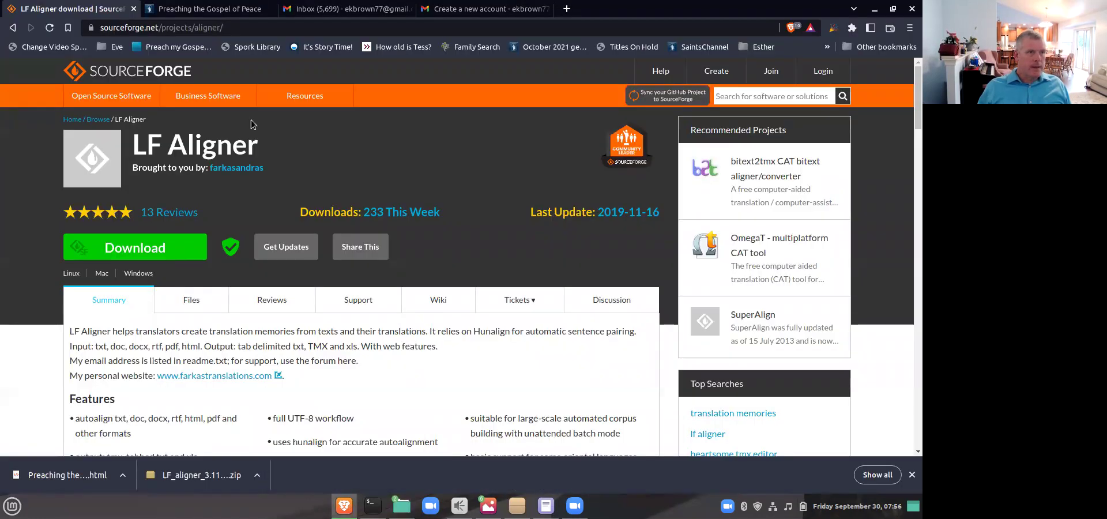
click(201, 10)
scroll(732, 271, up, 7)
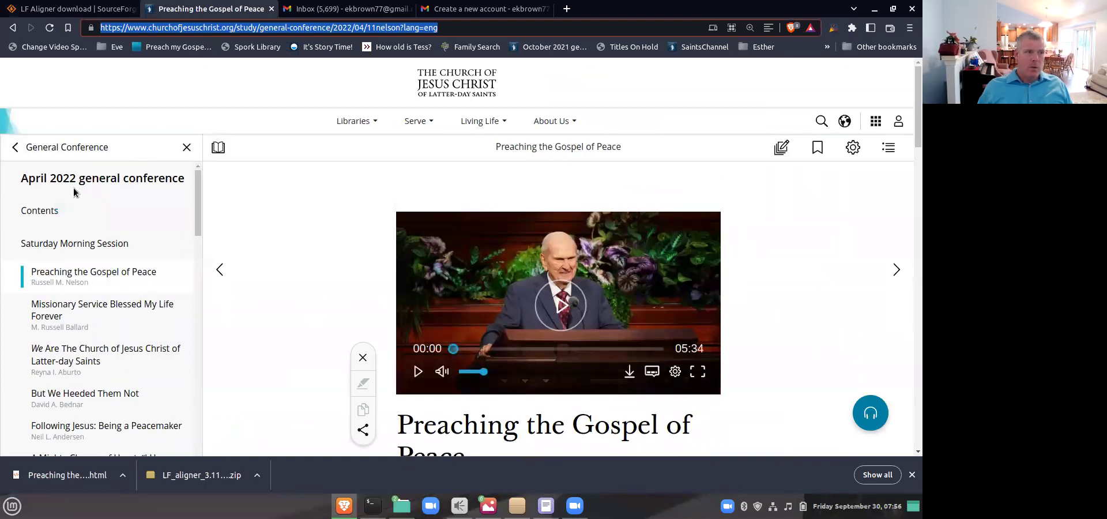
scroll(748, 299, down, 3)
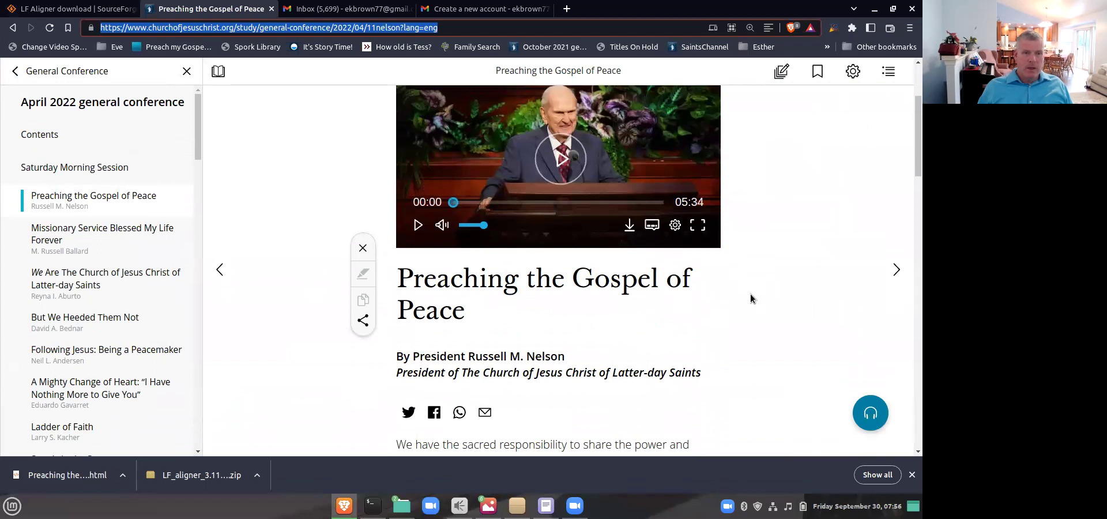
scroll(751, 297, down, 4)
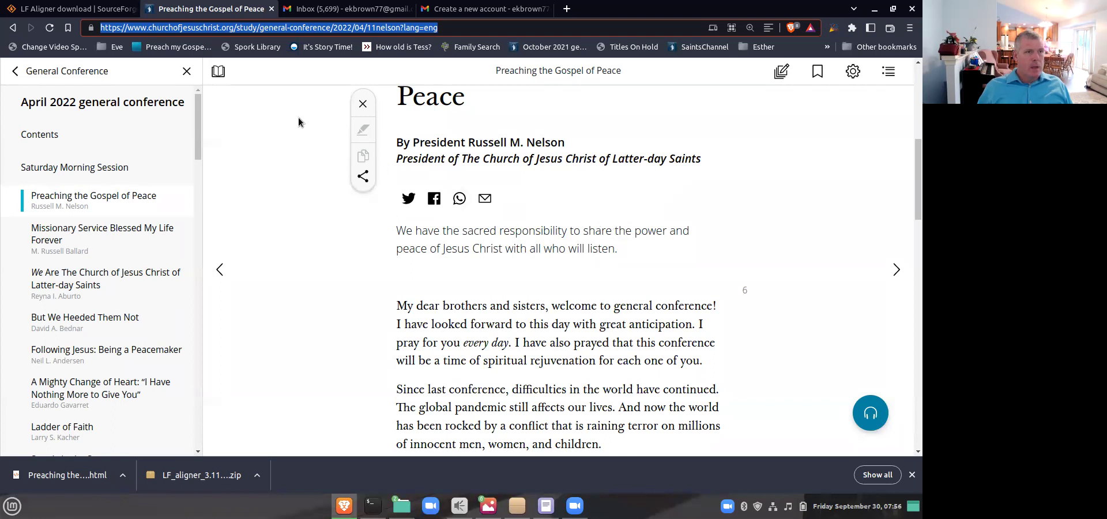
- Load the Spanish version of the talk by changing the page address's language code to spa
click(487, 28)
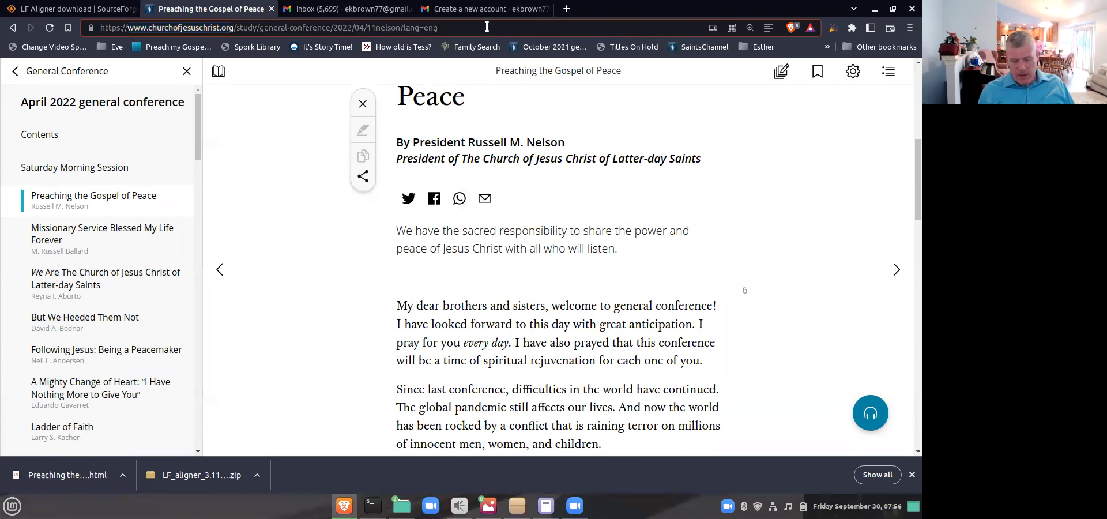
key(BackSpace)
key(BackSpace)
key(BackSpace)
text(spa)
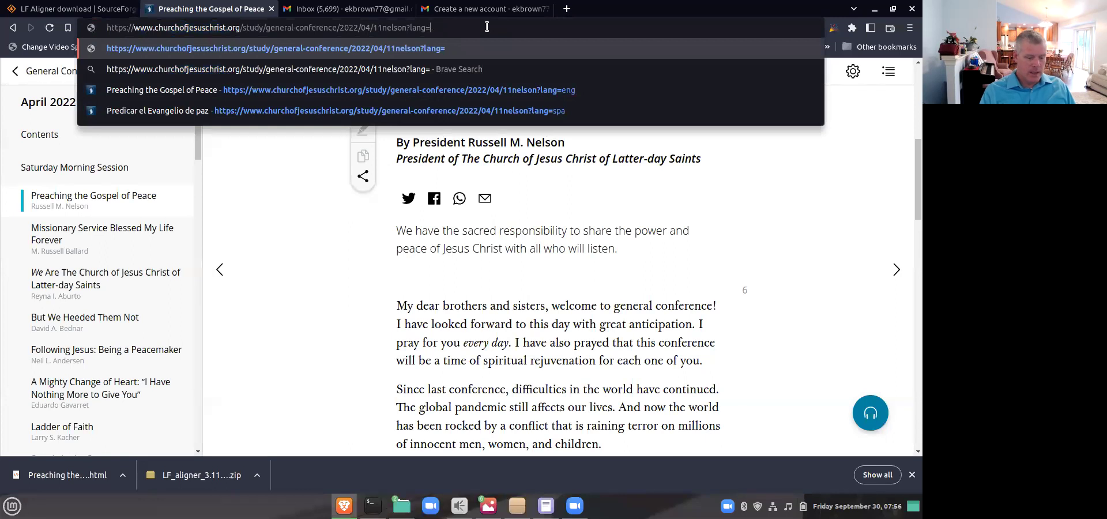
key(Return)
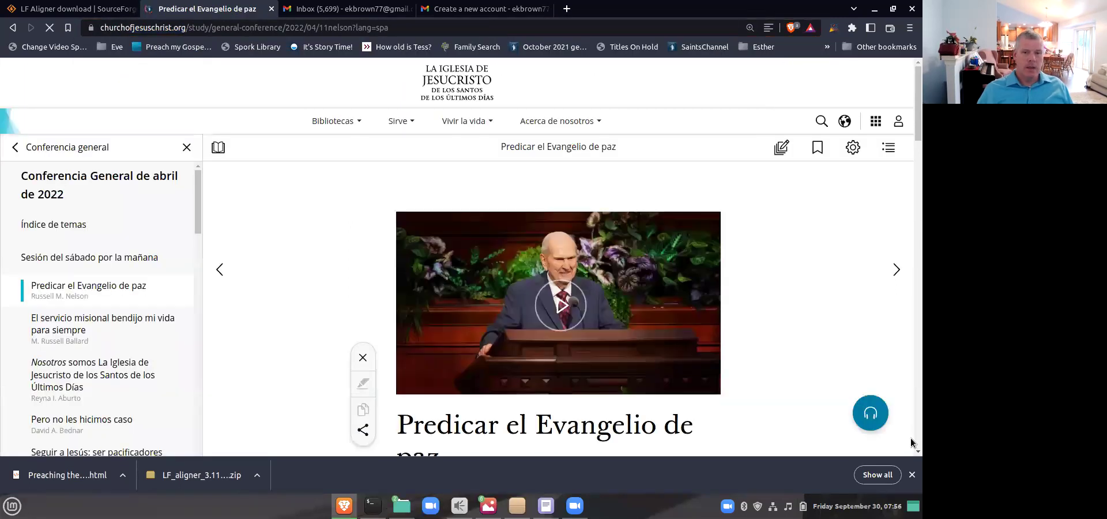
- Look over the title, summary and opening paragraphs of the Spanish talk "Predicar el Evangelio de paz"
scroll(704, 248, down, 2)
scroll(704, 262, down, 4)
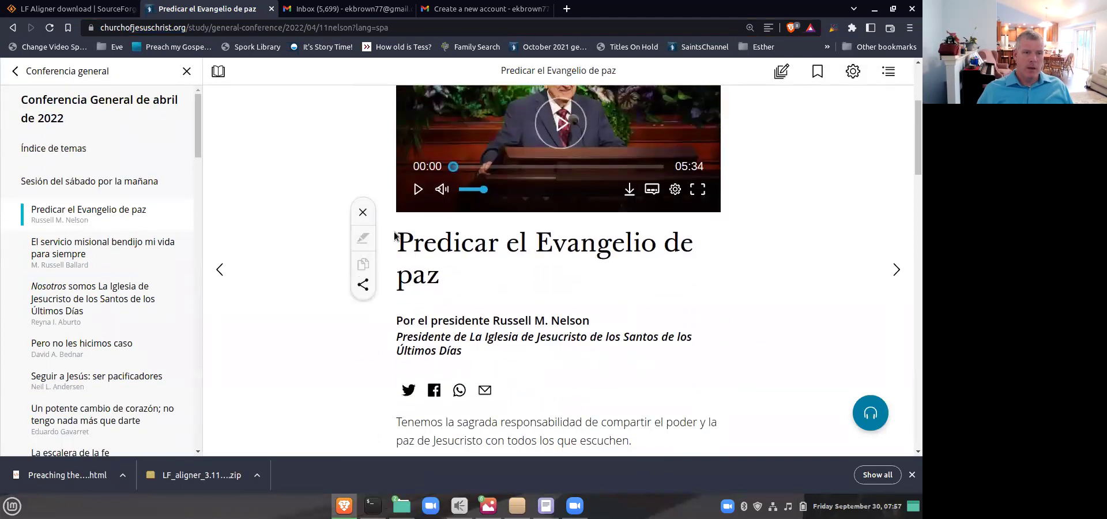
scroll(565, 299, down, 6)
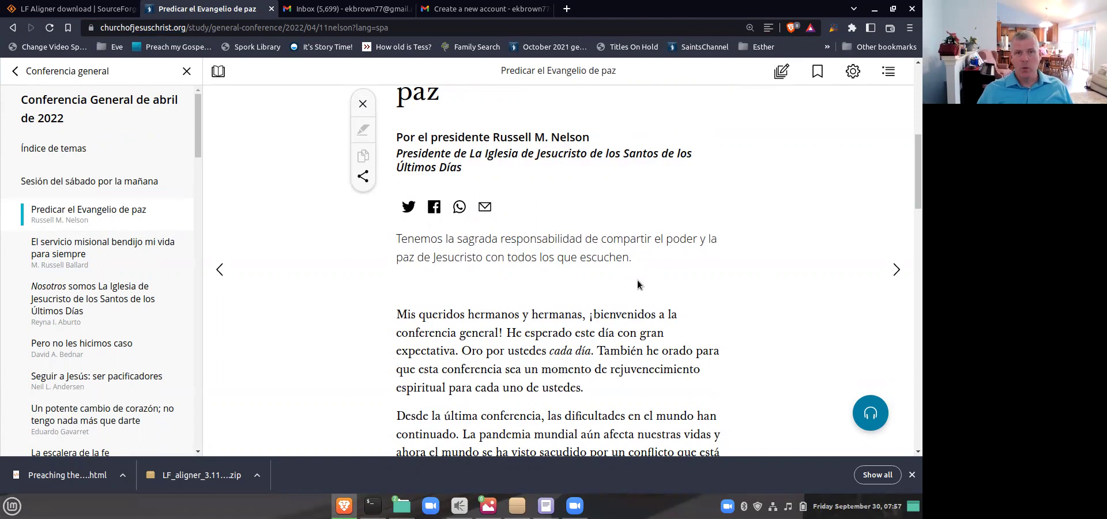
scroll(638, 282, down, 6)
scroll(643, 280, up, 9)
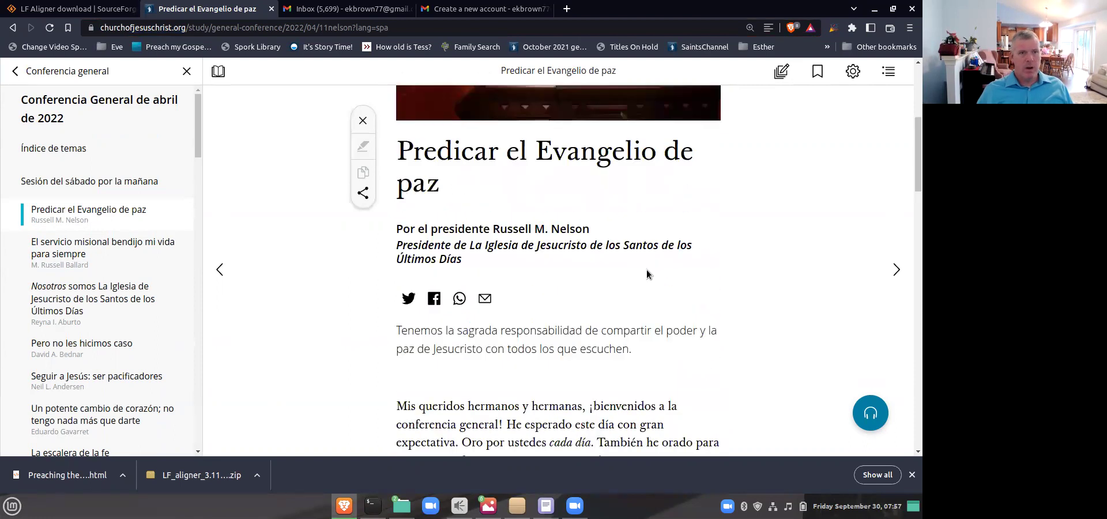
scroll(647, 274, up, 5)
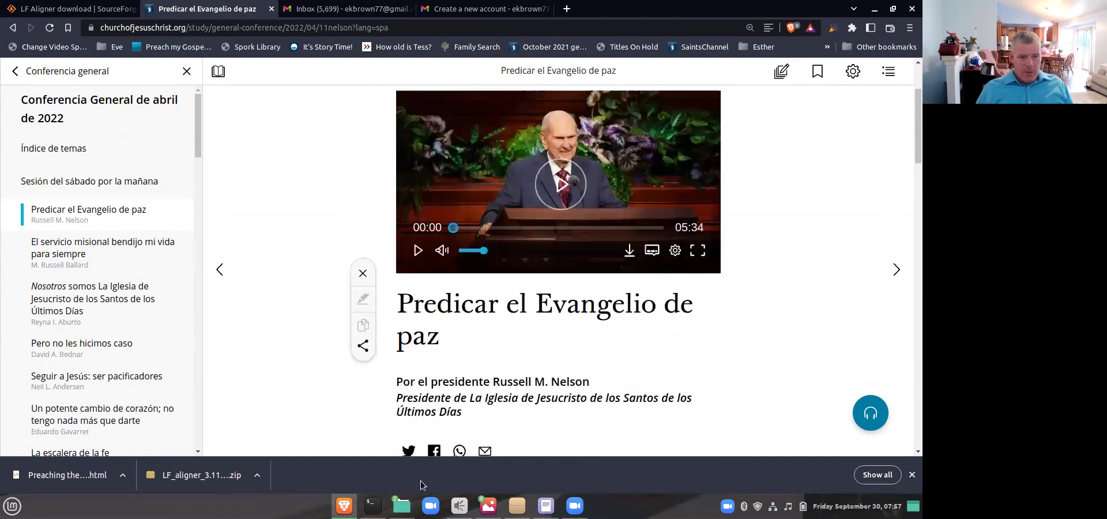
- Switch to the file manager, open en.txt from the Downloads folder and review its English text at a larger text size
click(546, 505)
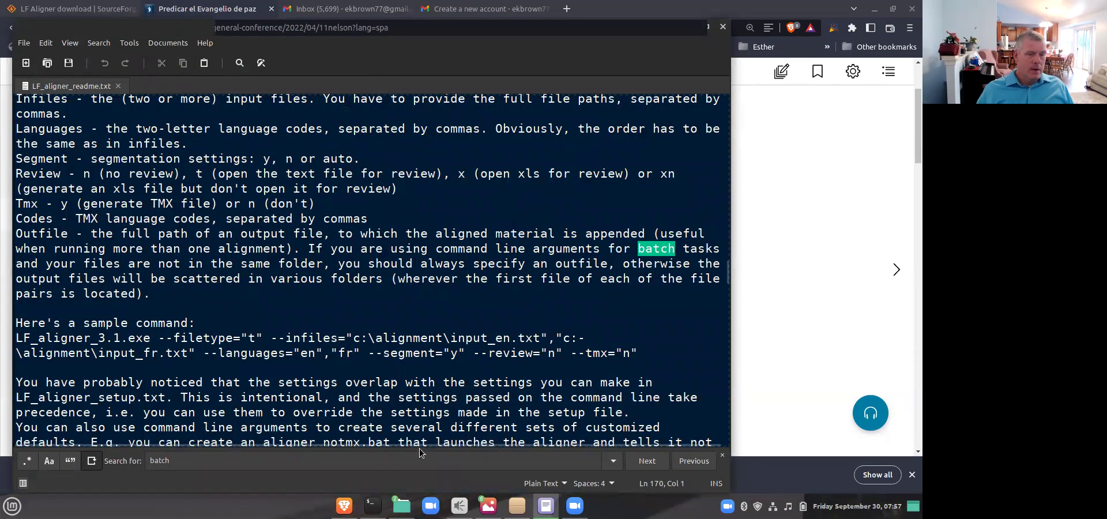
click(399, 506)
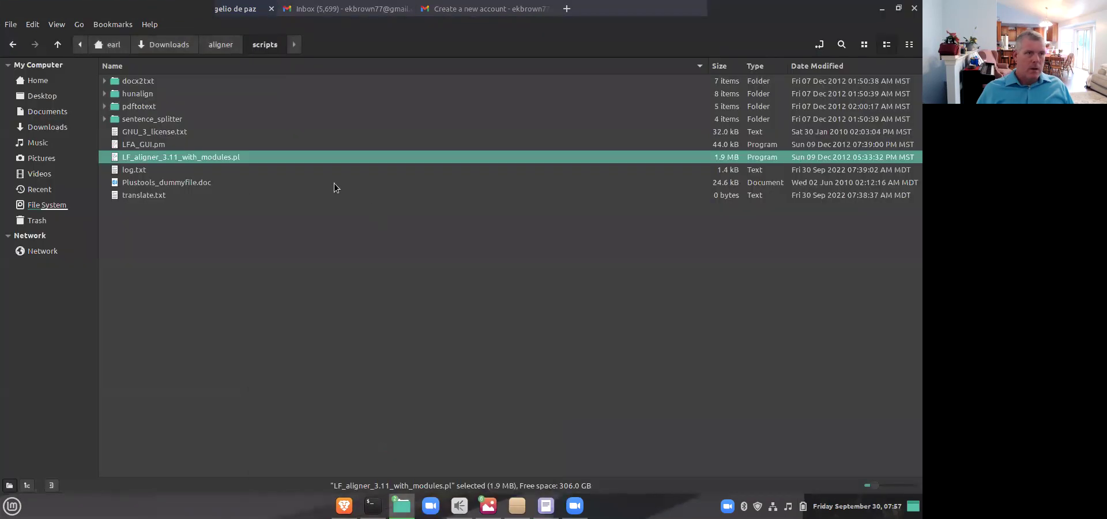
click(48, 128)
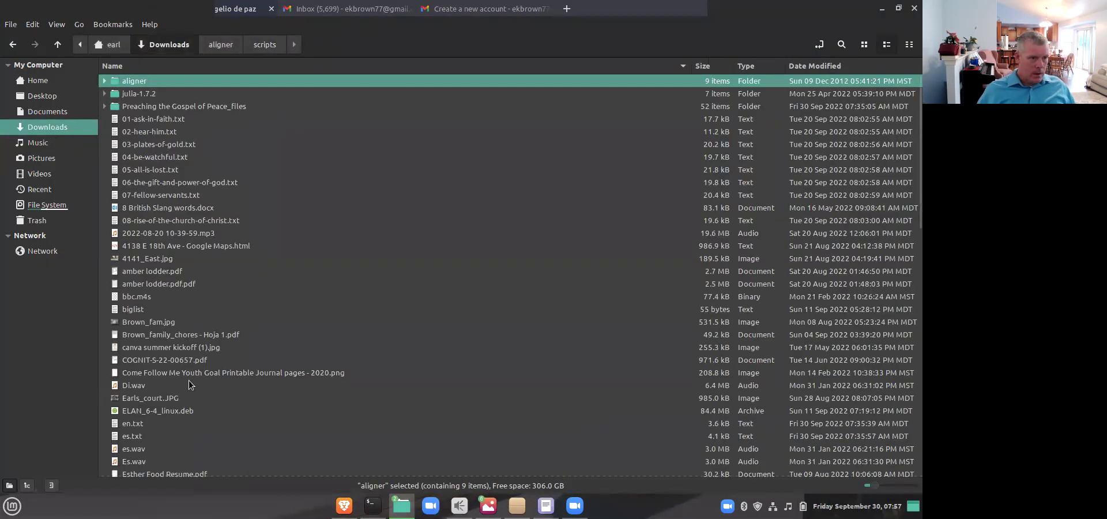
double_click(133, 423)
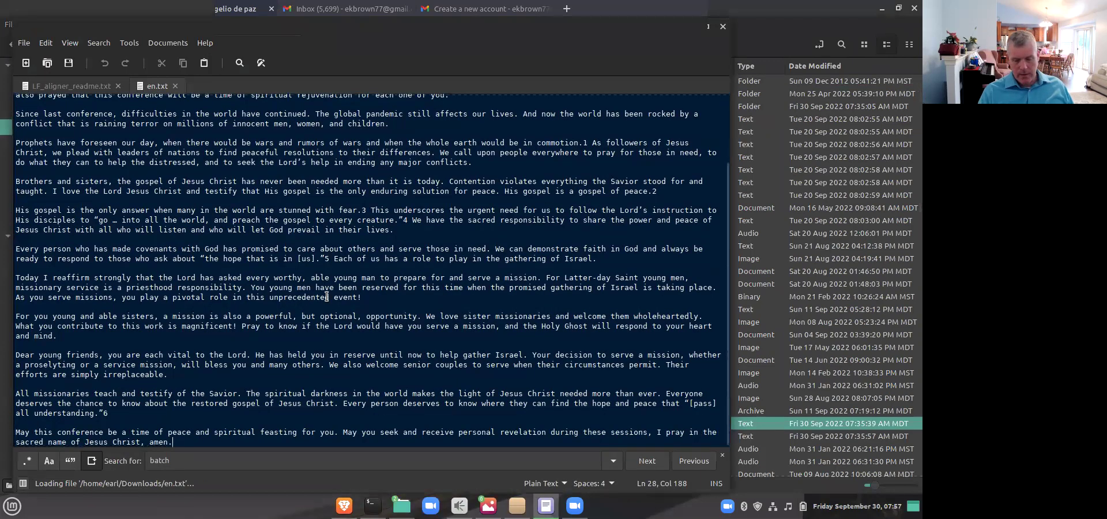
scroll(327, 296, up, 5)
ctrl+scroll(209, 138, up, 4)
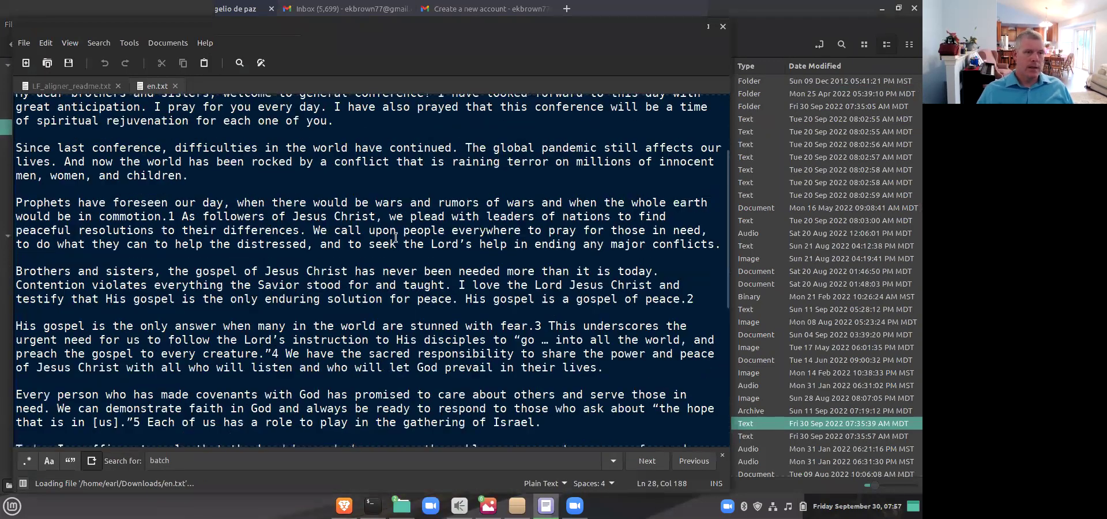
drag(17, 102, 337, 195)
click(312, 226)
scroll(312, 227, down, 14)
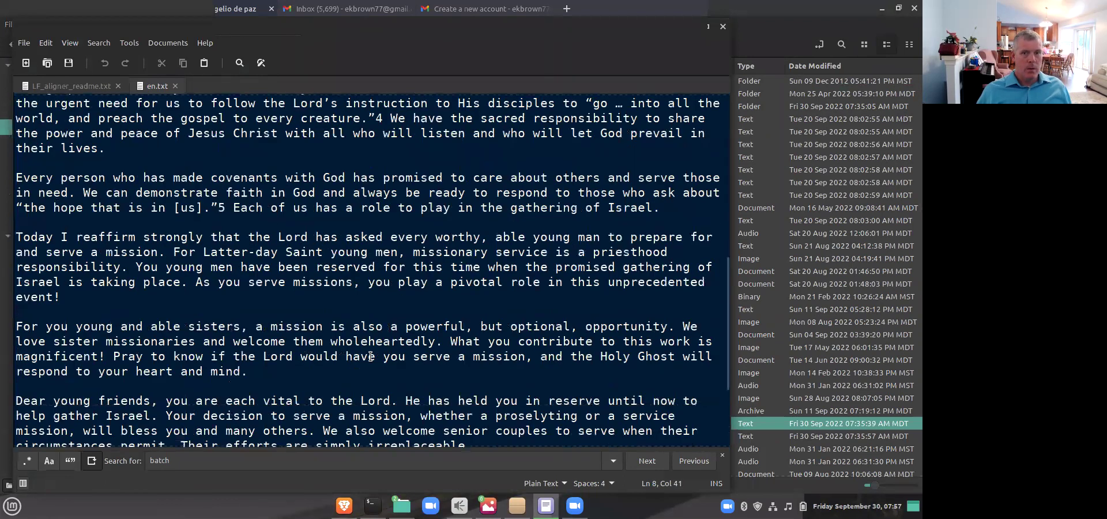
- Open es.txt from the Downloads folder, review its Spanish text at a larger size and close the text editor
key(alt+Tab)
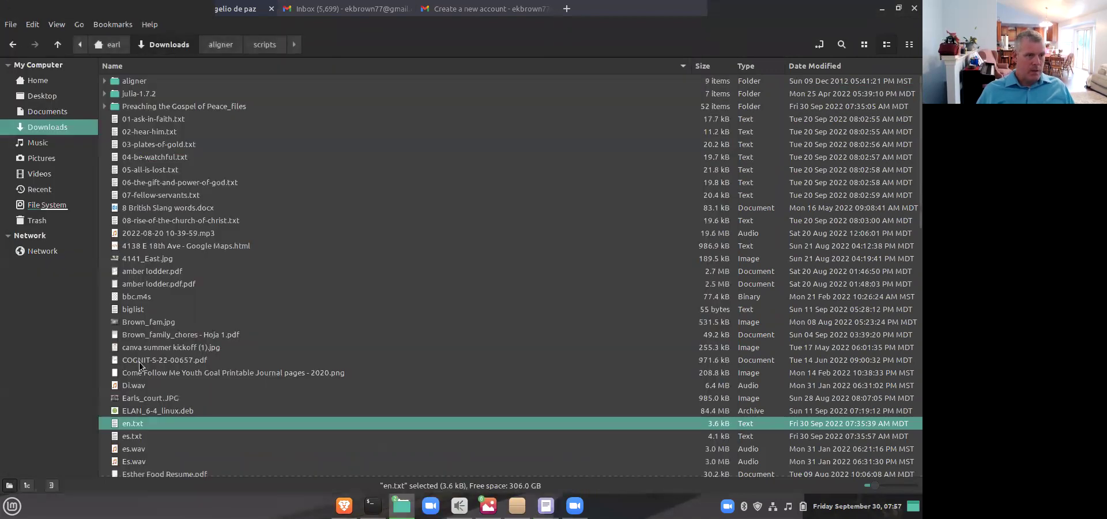
double_click(128, 436)
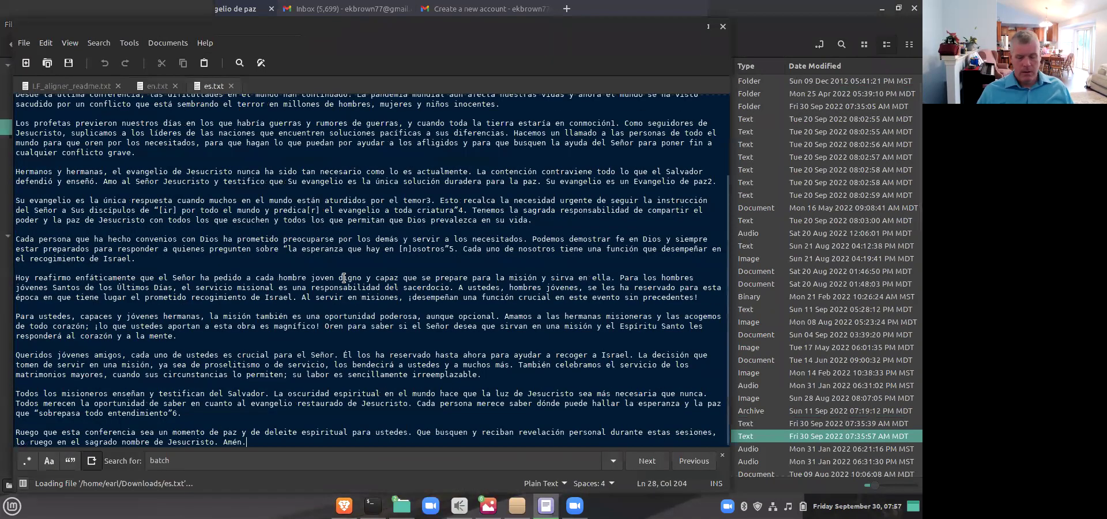
key(ctrl+plus)
key(ctrl+plus)
key(ctrl+plus)
key(ctrl+plus)
key(ctrl+plus)
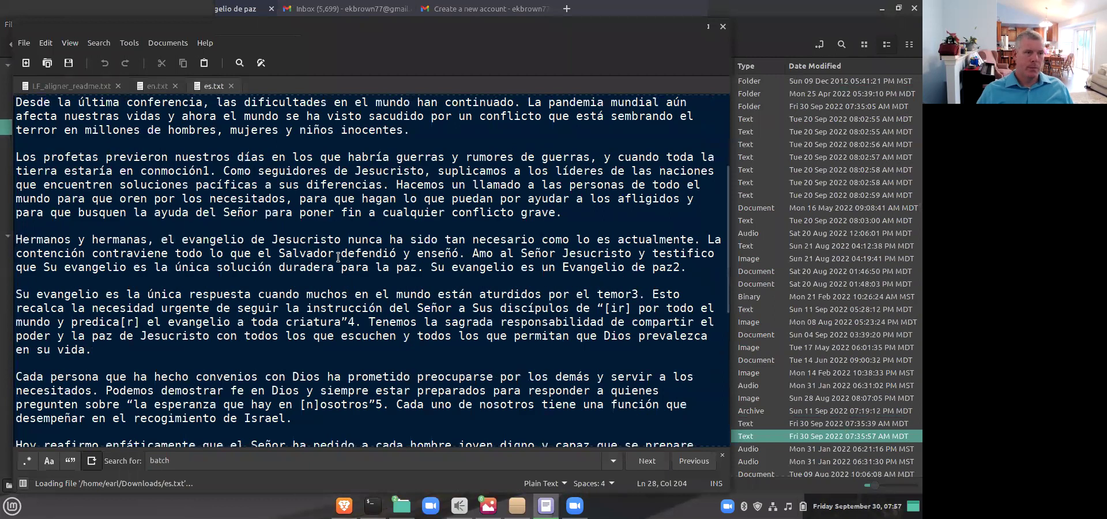
scroll(346, 278, up, 5)
drag(30, 103, 572, 337)
click(71, 103)
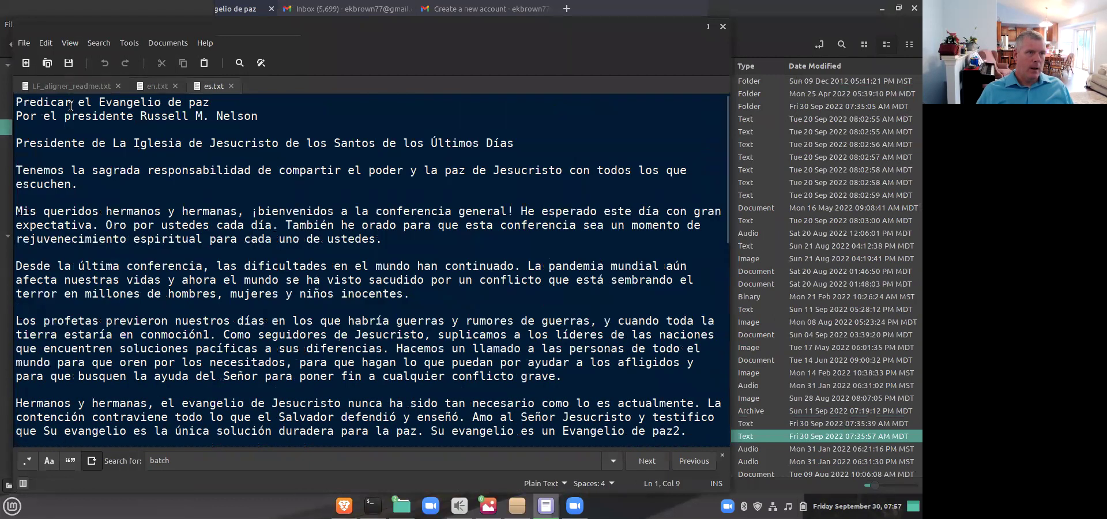
click(722, 27)
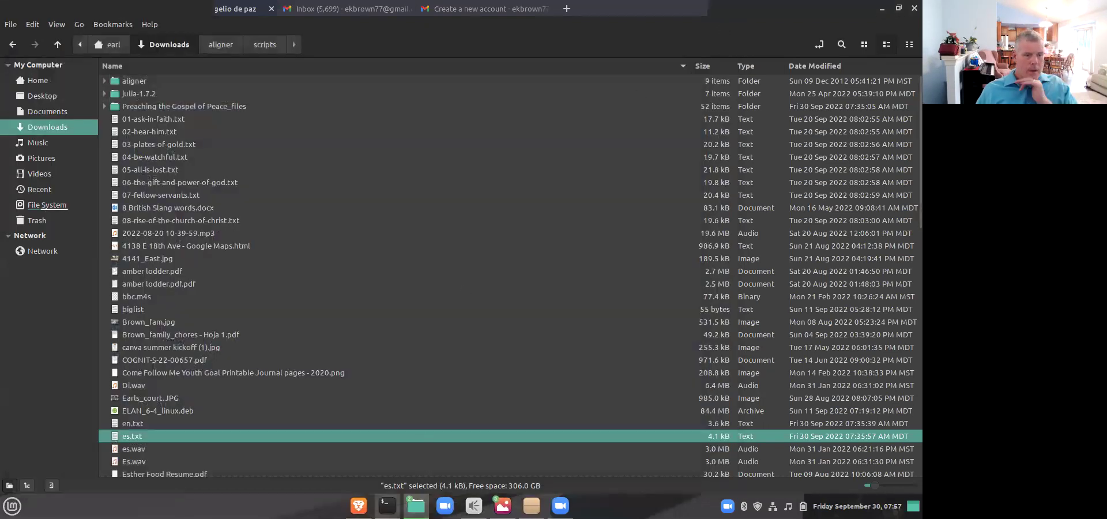
- Go back into the aligner folder's scripts subfolder and select LF_aligner_3.11_with_modules.pl
mouse_move(387, 506)
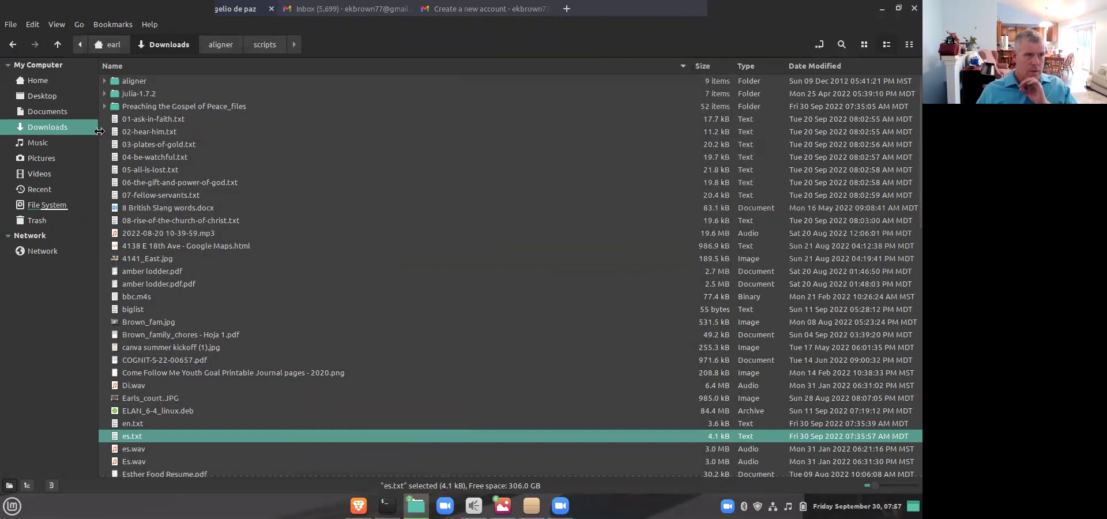
double_click(135, 81)
double_click(136, 109)
click(182, 157)
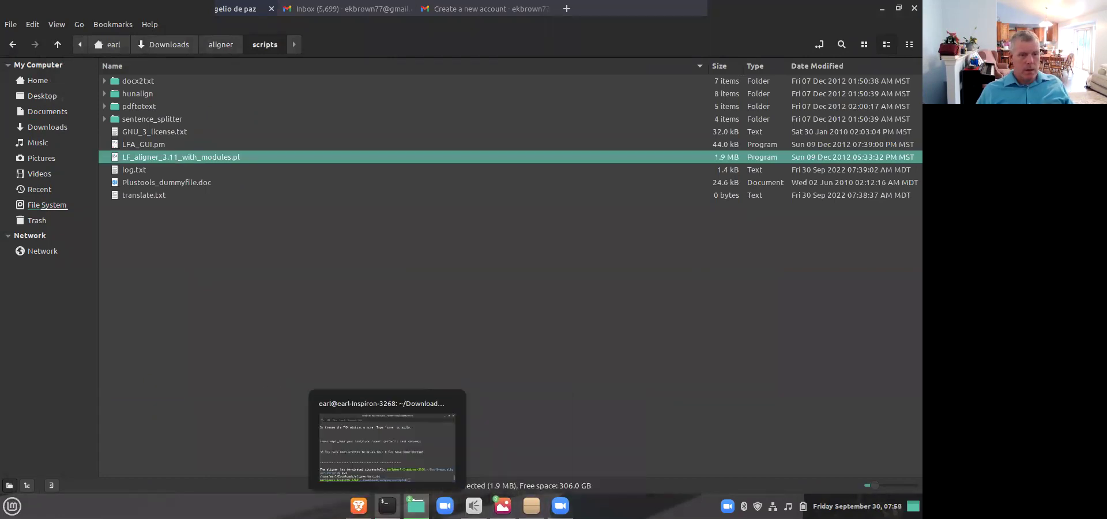
- Return to the aligner folder and display the contents of LF_aligner_readme.txt
click(220, 44)
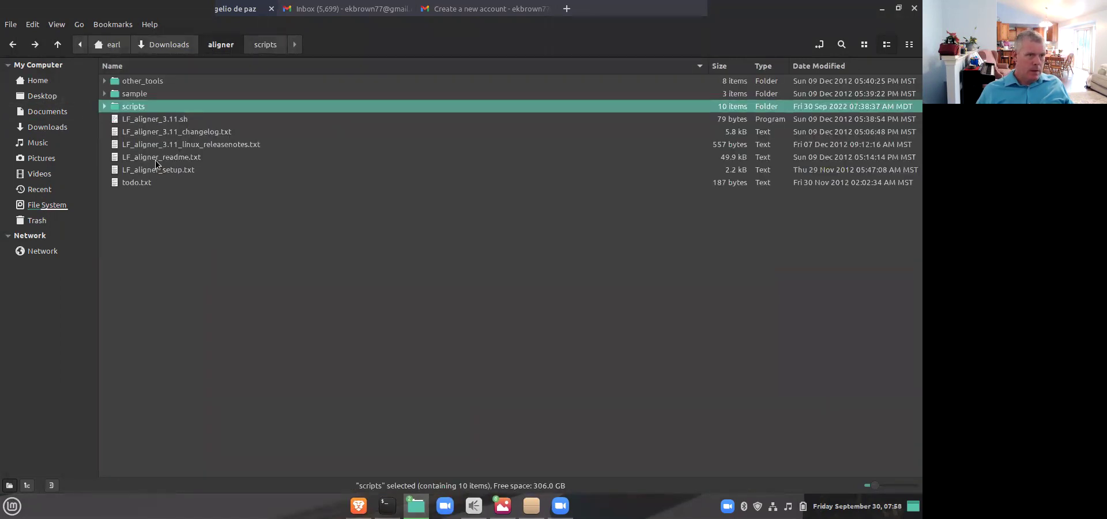
double_click(161, 157)
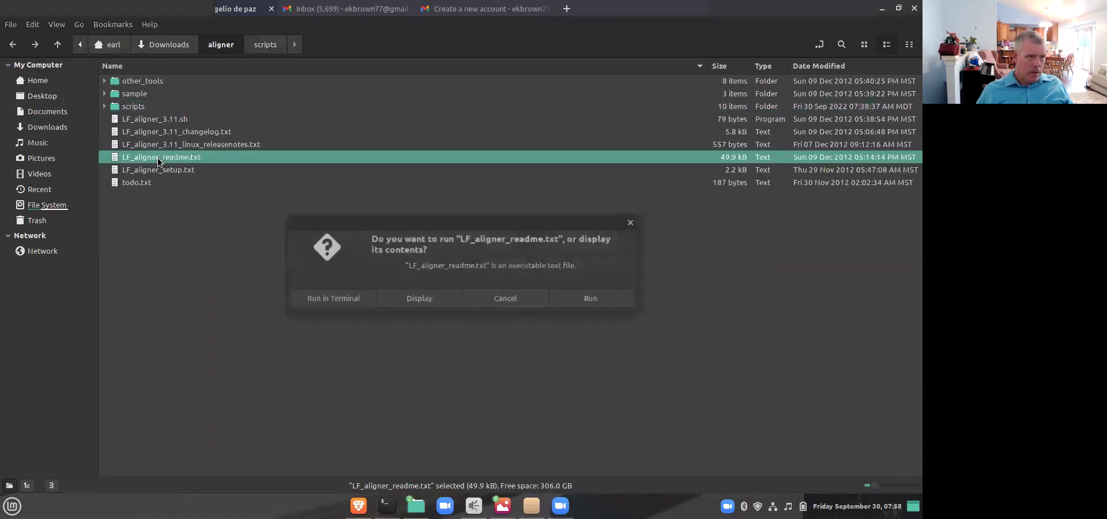
click(421, 298)
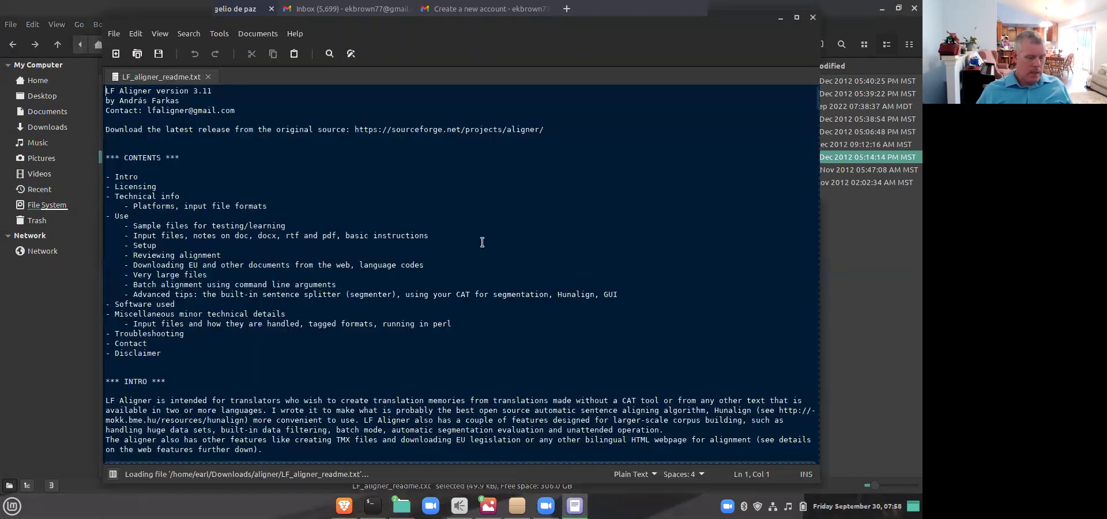
- Search the readme for "batch" and go to the section on batch alignment using command line arguments
key(ctrl+f)
text(batch)
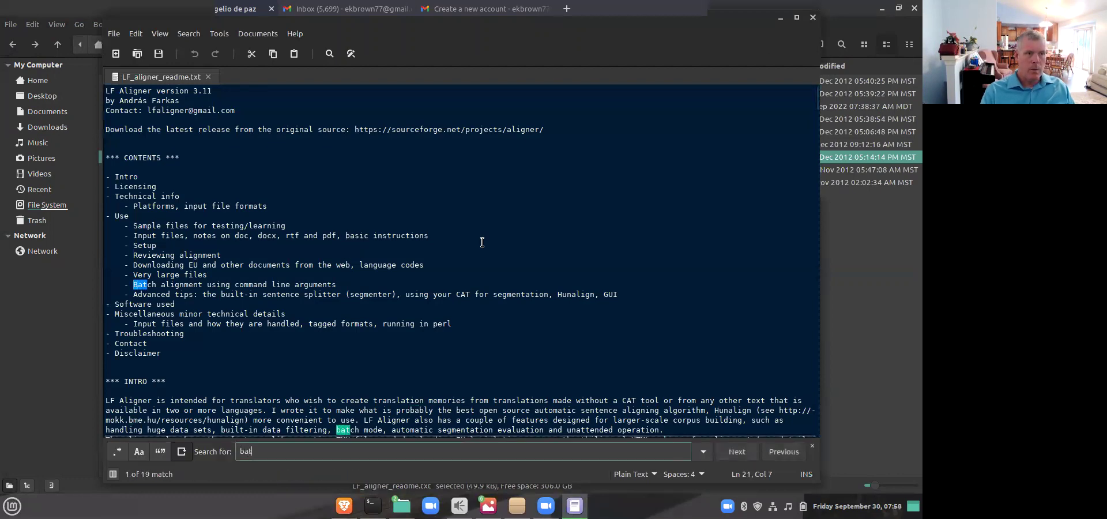
key(Return)
key(Return)
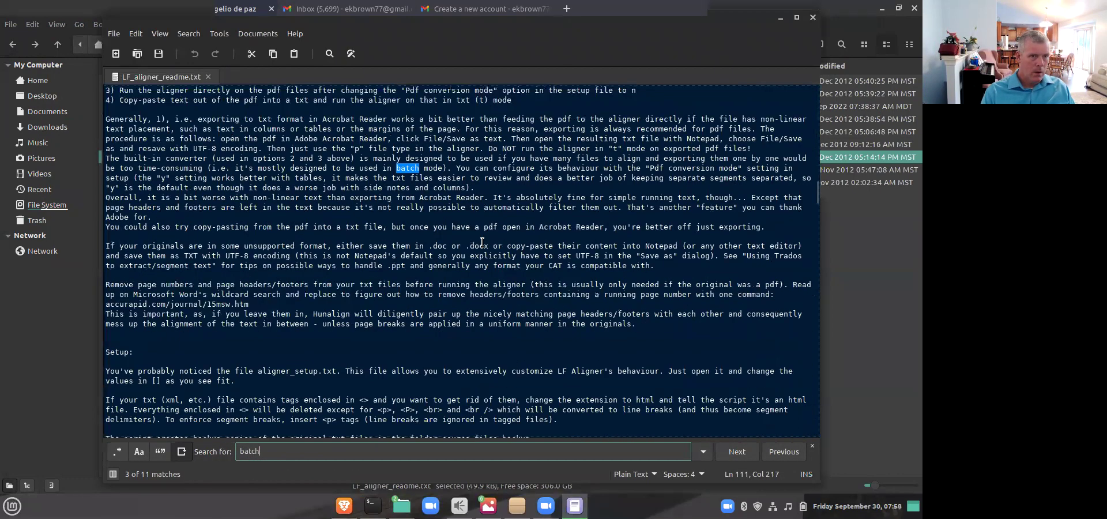
scroll(382, 263, down, 4)
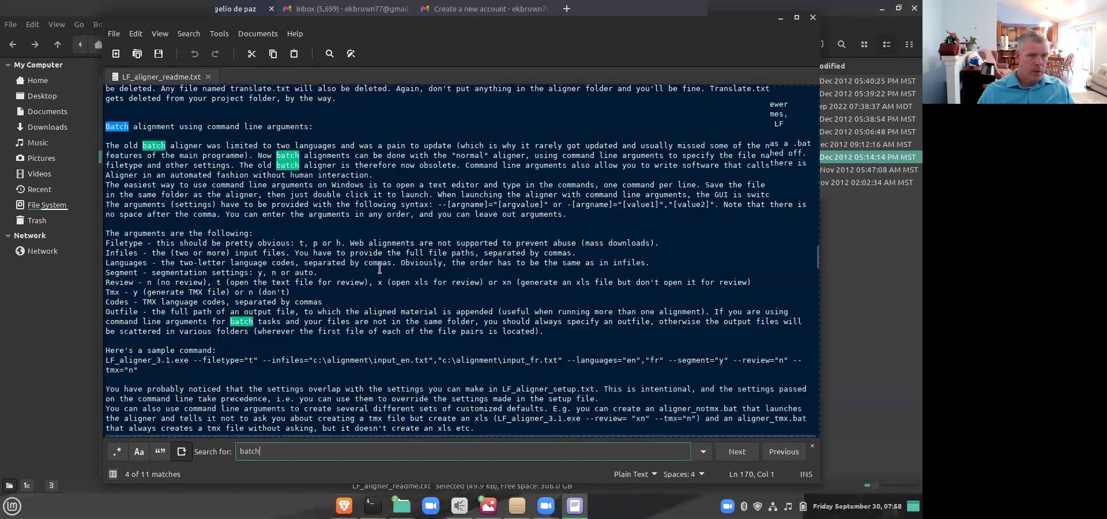
- Enlarge the readme text, review the list of arguments and highlight the sample LF_aligner_3.1.exe command
scroll(382, 263, up, 3)
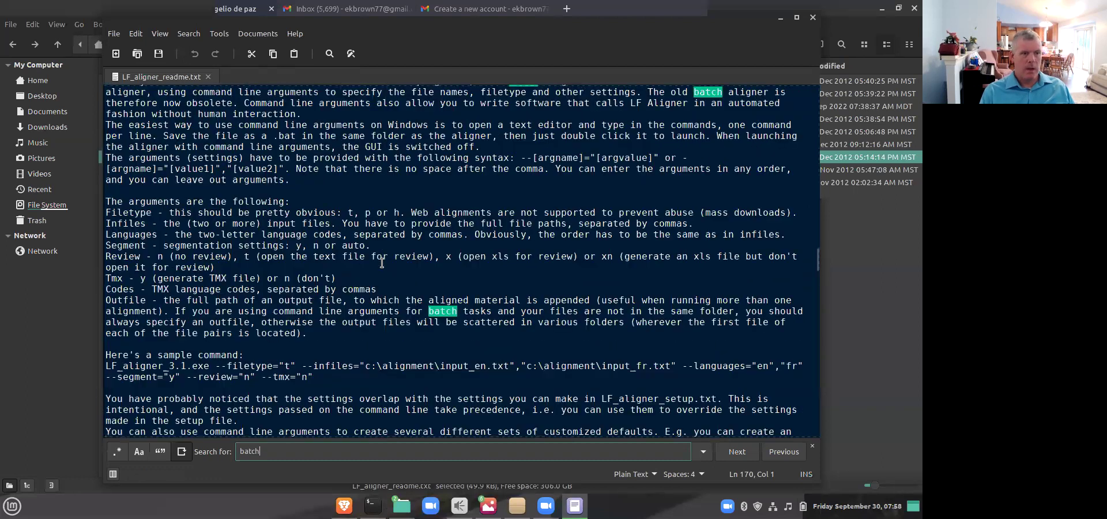
scroll(436, 259, down, 1)
drag(333, 304, 110, 295)
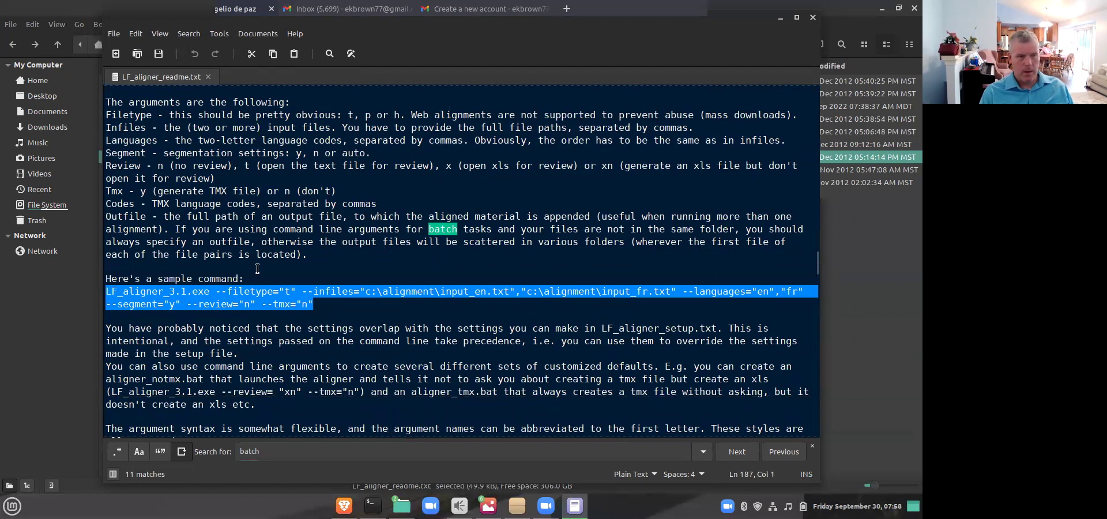
scroll(257, 269, up, 1)
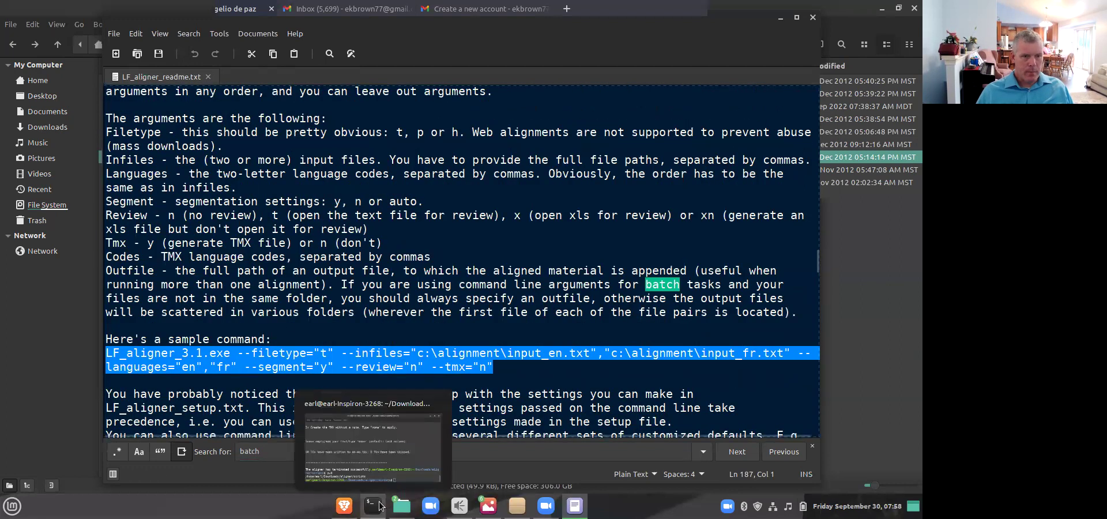
- Switch to the terminal, list the scripts folder in long format and highlight the LF_aligner_3.11_with_modules.pl entry
click(379, 505)
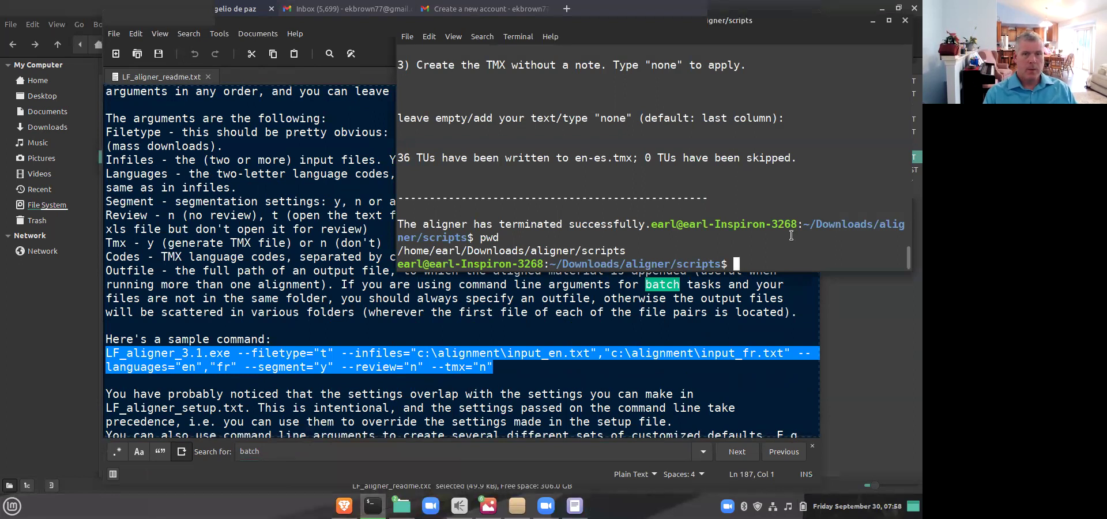
text(ls -l)
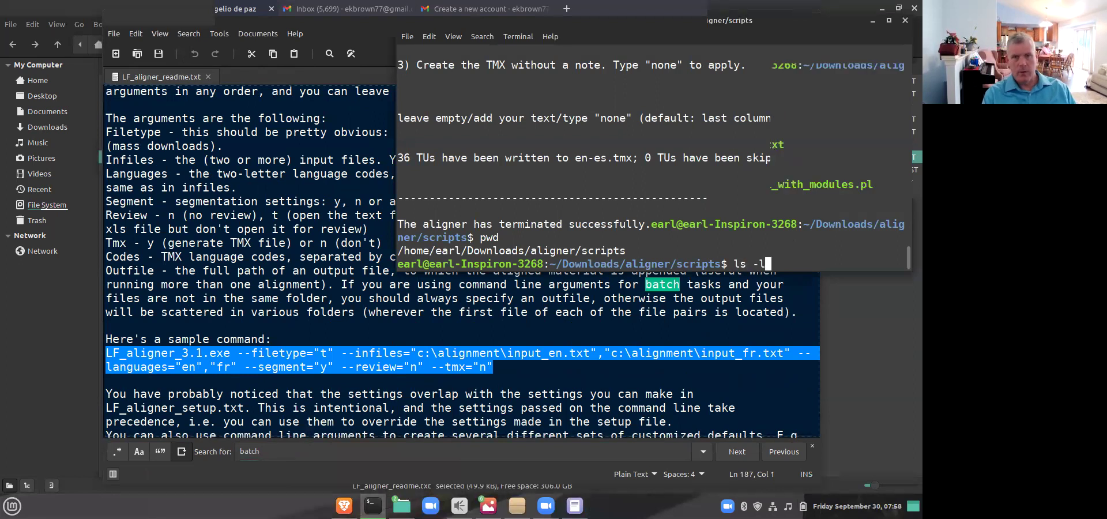
key(Return)
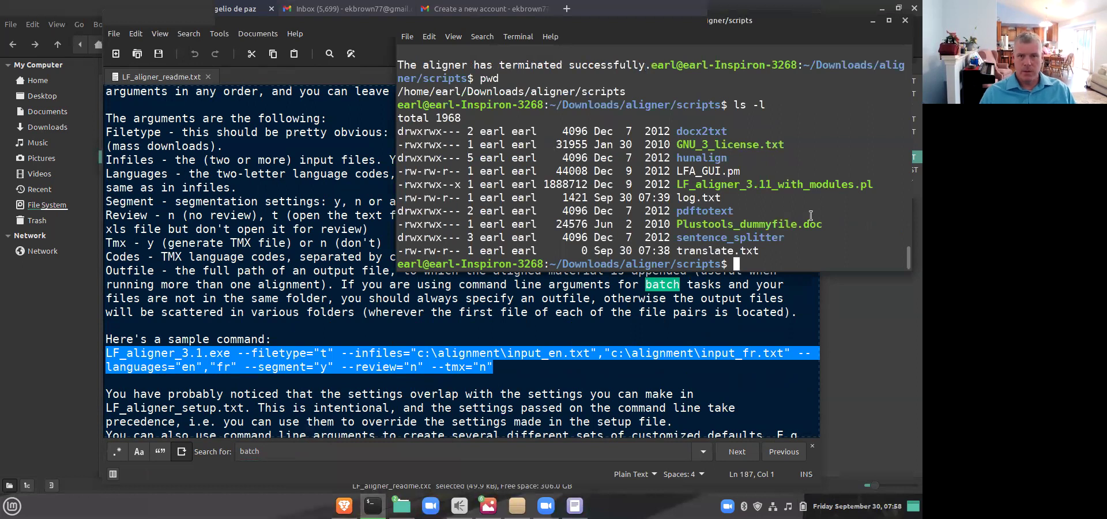
triple_click(767, 184)
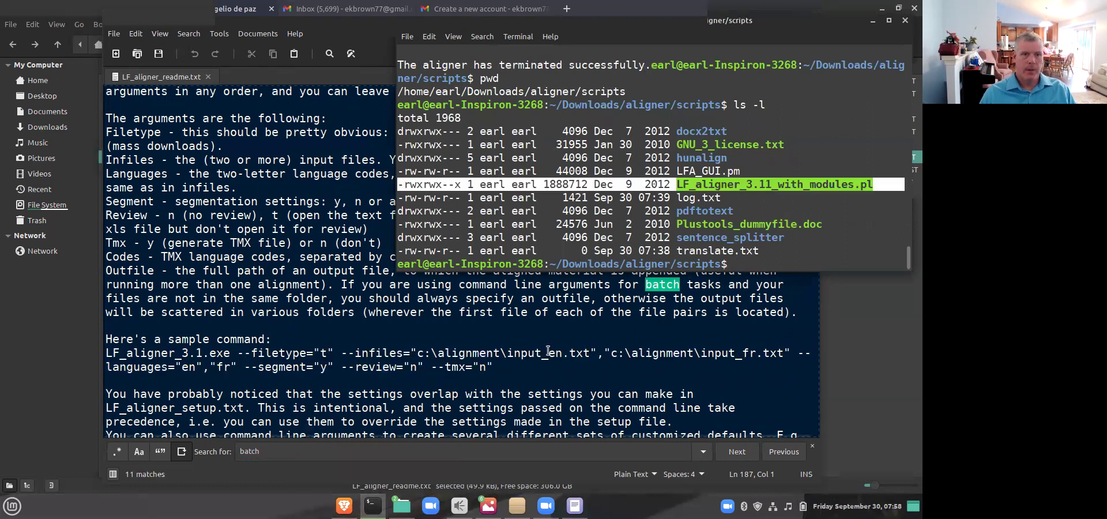
click(736, 237)
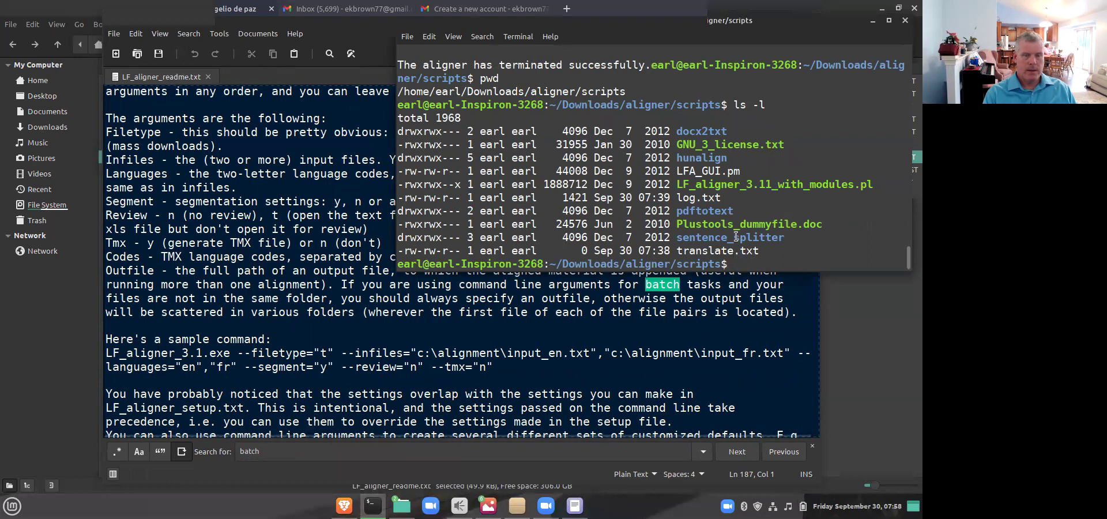
text(./LF_a)
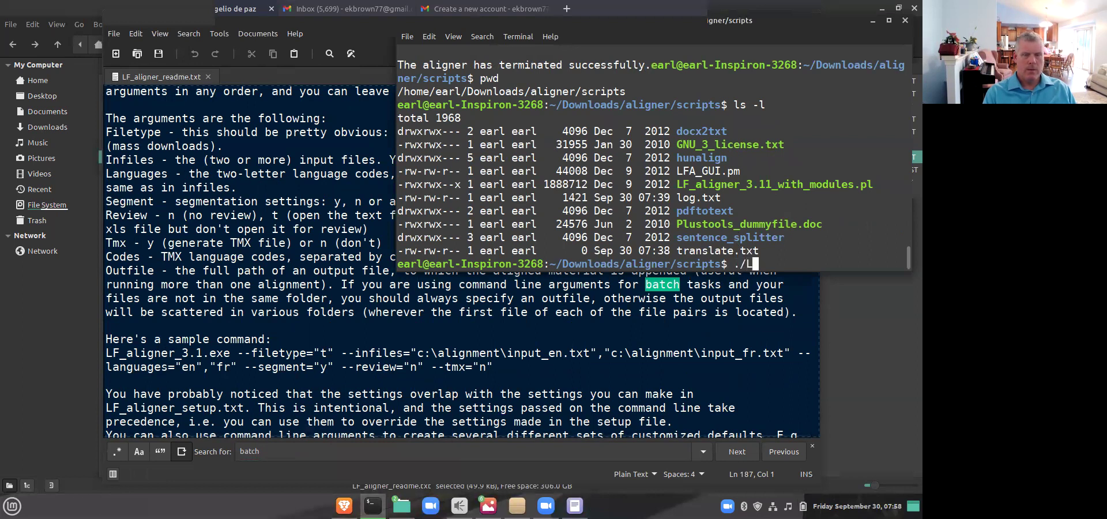
key(Tab)
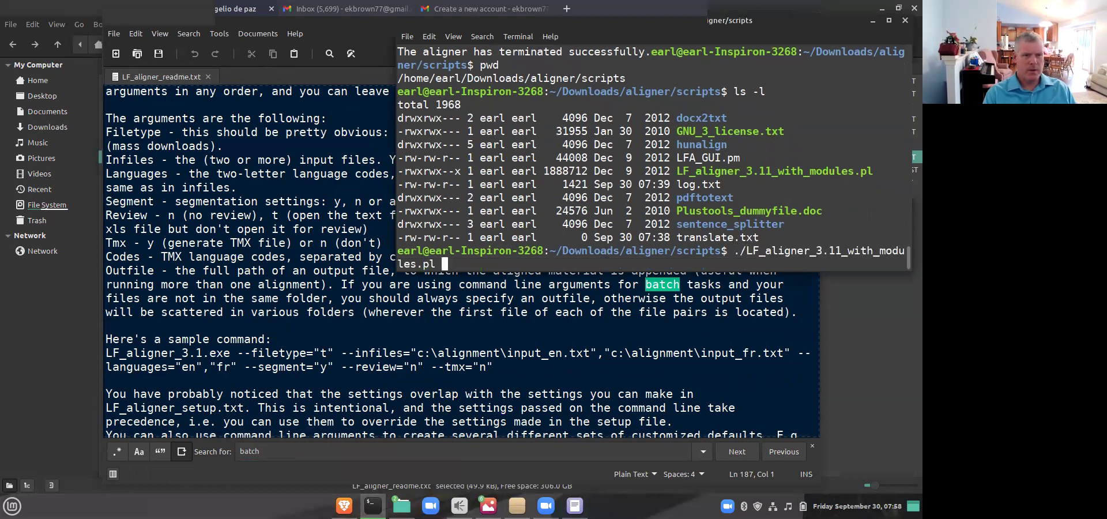
text(--file)
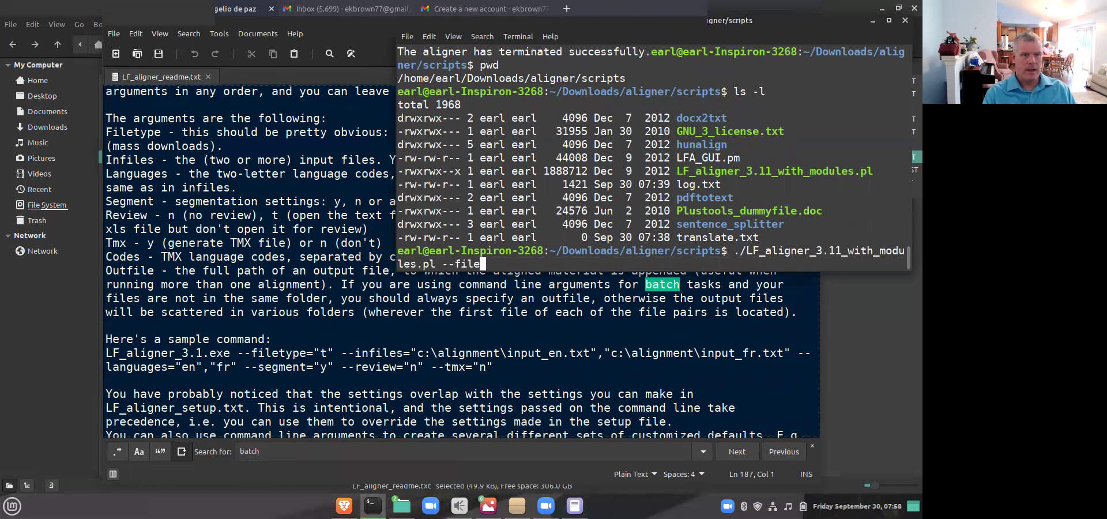
text(type="t")
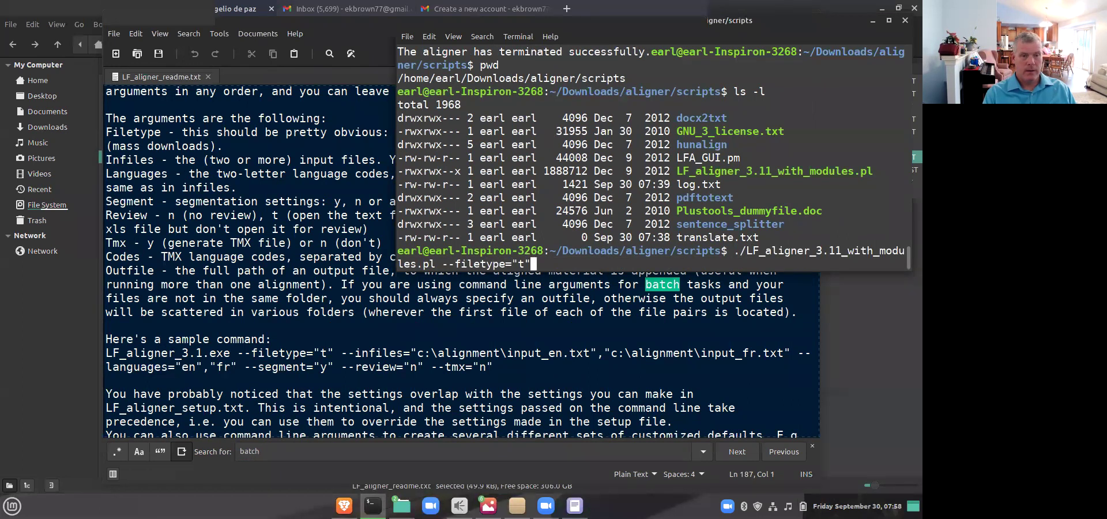
text( --fi)
key(BackSpace)
key(BackSpace)
key(BackSpace)
key(BackSpace)
key(BackSpace)
key(BackSpace)
key(BackSpace)
key(BackSpace)
key(BackSpace)
key(BackSpace)
key(BackSpace)
key(BackSpace)
key(BackSpace)
key(BackSpace)
key(BackSpace)
key(BackSpace)
key(BackSpace)
key(BackSpace)
key(BackSpace)
key(BackSpace)
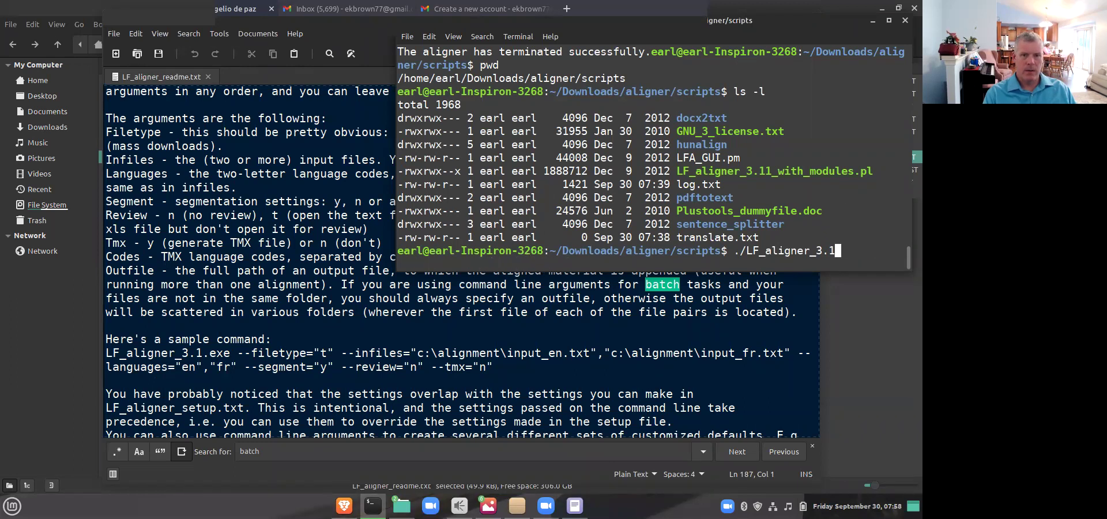
key(BackSpace)
key(BackSpace)
key(BackSpace)
key(BackSpace)
key(BackSpace)
key(BackSpace)
key(BackSpace)
key(BackSpace)
key(BackSpace)
key(BackSpace)
key(BackSpace)
key(BackSpace)
key(BackSpace)
key(BackSpace)
key(BackSpace)
key(BackSpace)
- Recall and run the earlier LF_aligner_3.11_with_modules.pl command with filetype "t", en.txt and es.txt from Downloads, languages "en","es" and segment "y"
key(Up)
key(Up)
key(Up)
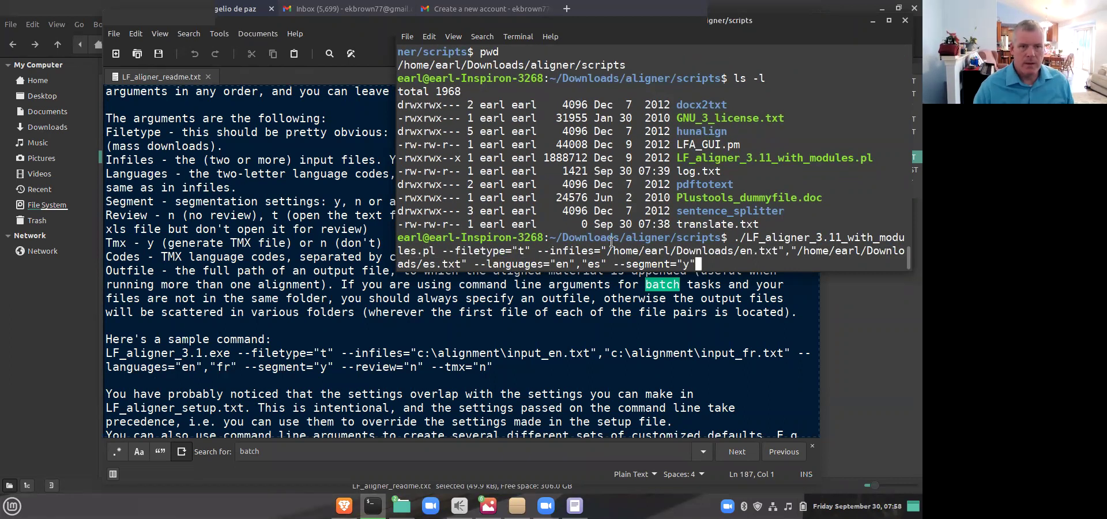
drag(443, 252, 783, 254)
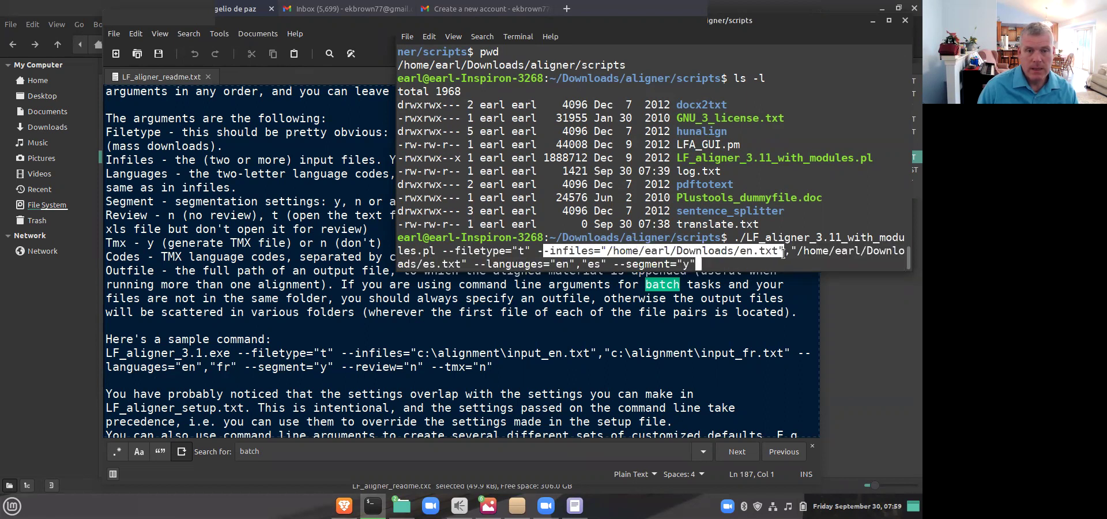
drag(423, 264, 603, 266)
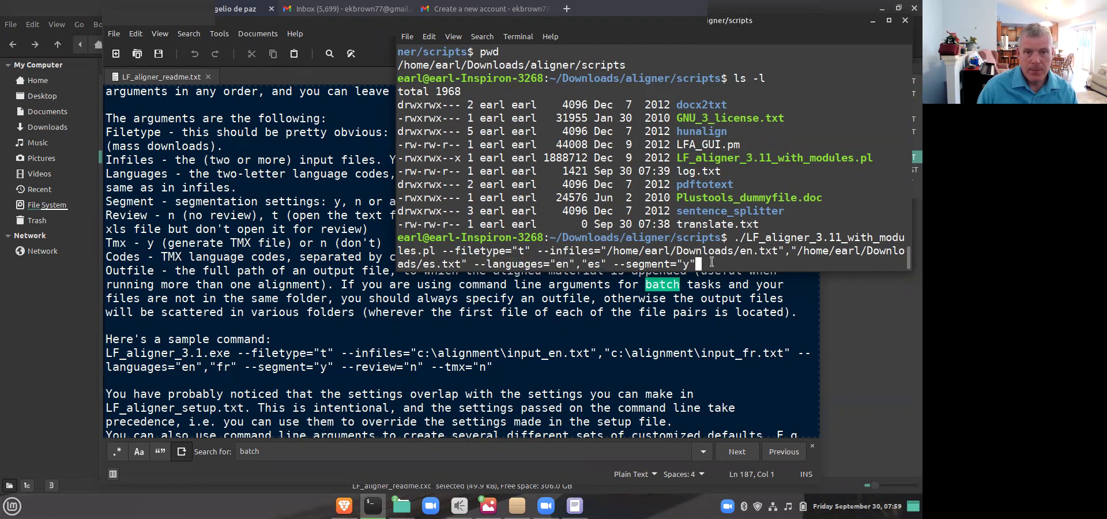
key(Return)
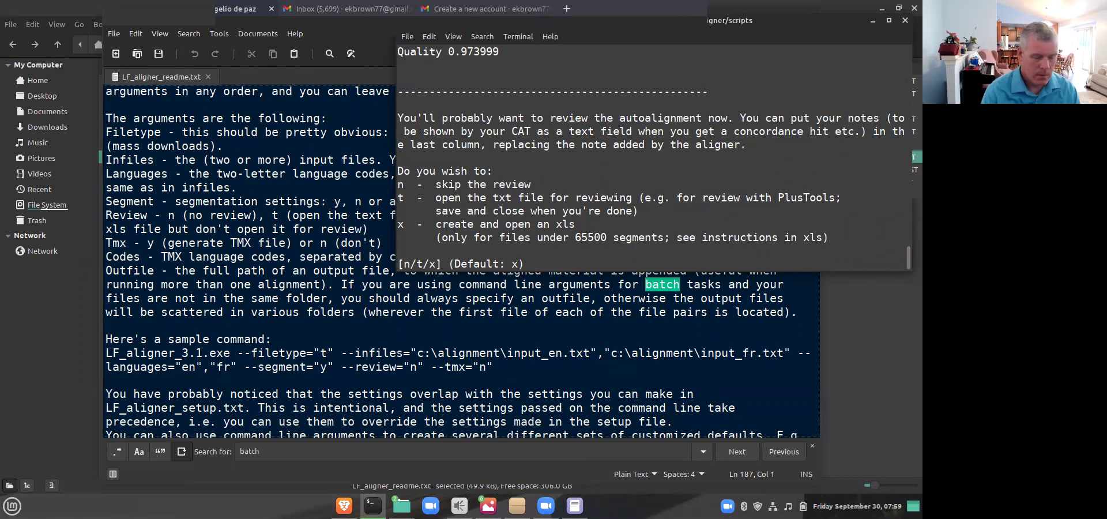
- Skip the autoalignment review and choose to create a TMX with the default EN and ES language codes and autodetected date
text(n)
key(Return)
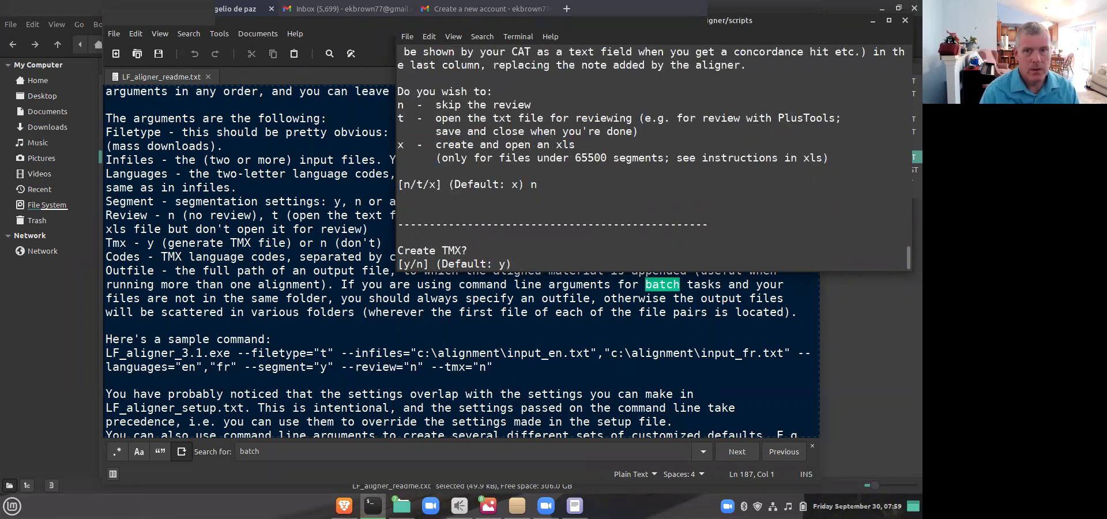
key(Return)
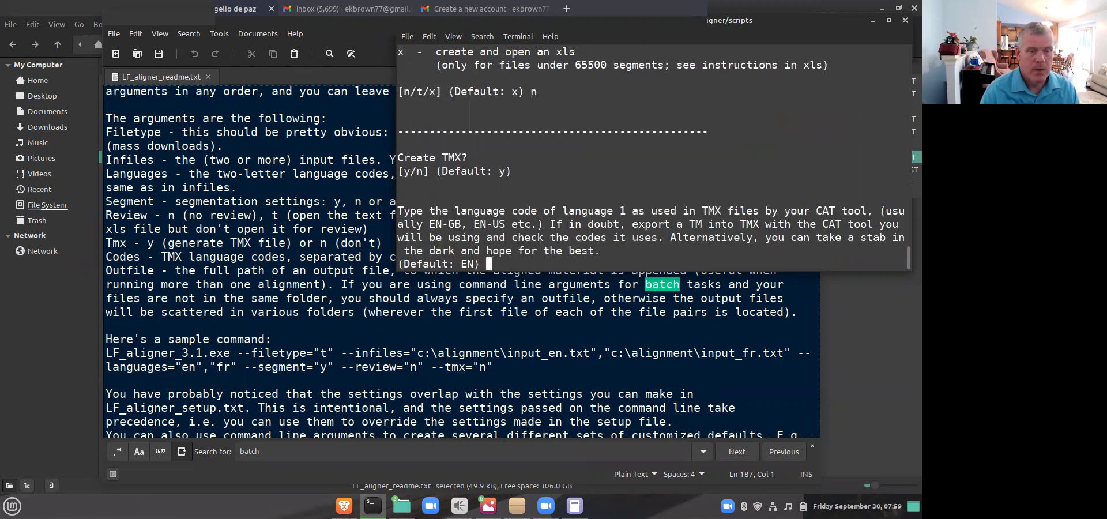
key(Return)
key(Return)
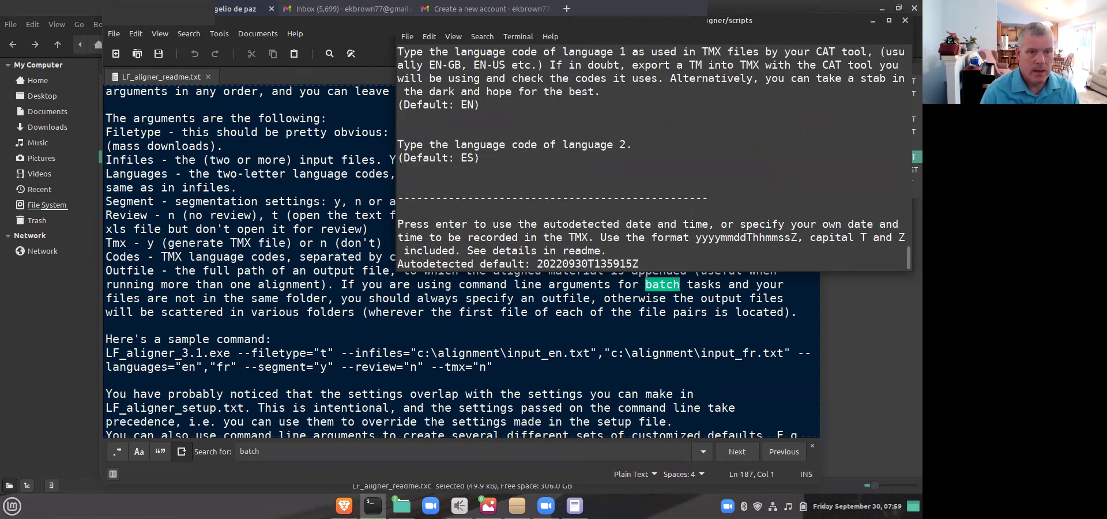
key(Return)
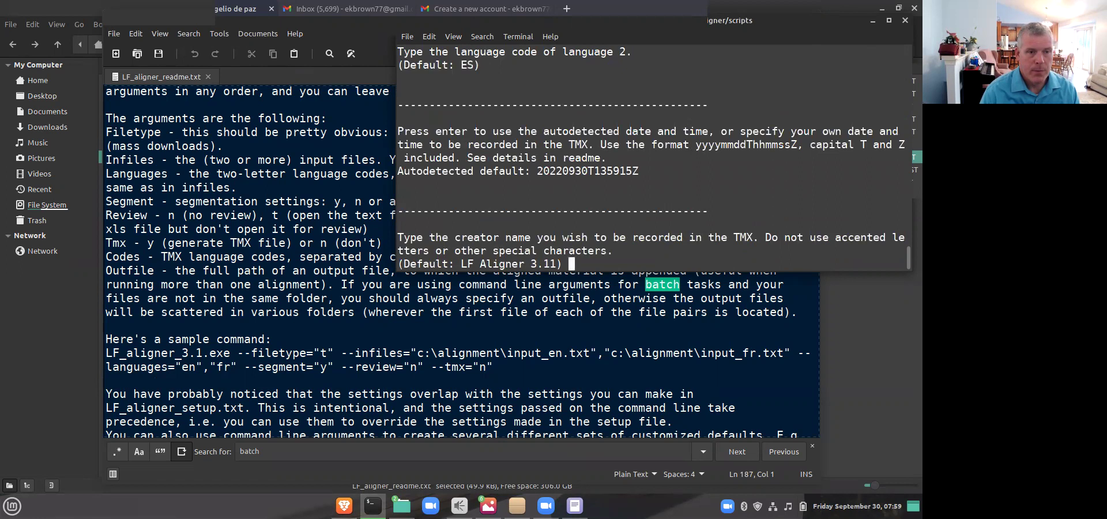
- Enter the creator's name for the TMX and accept the default last-column note
text(Earl Brown)
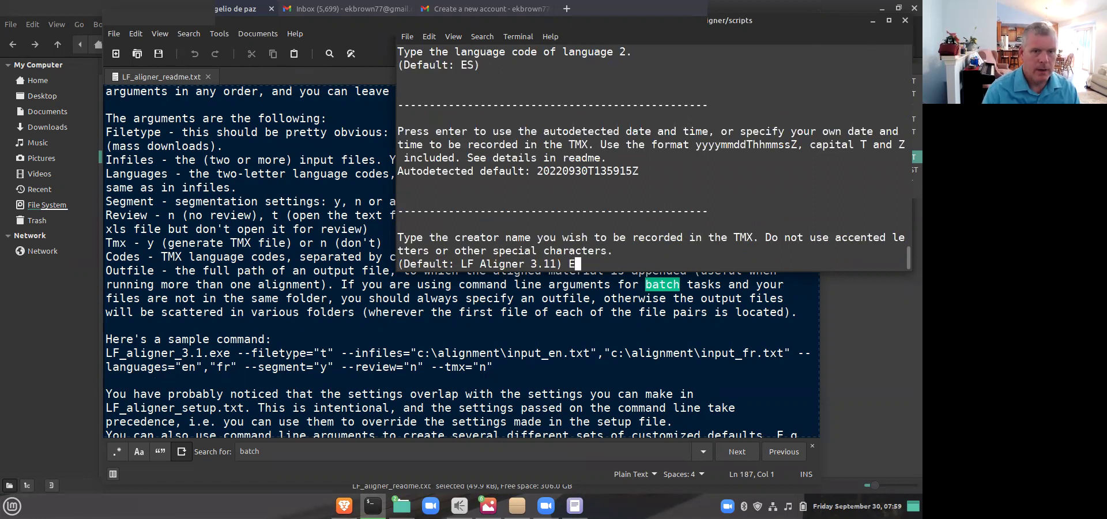
key(Return)
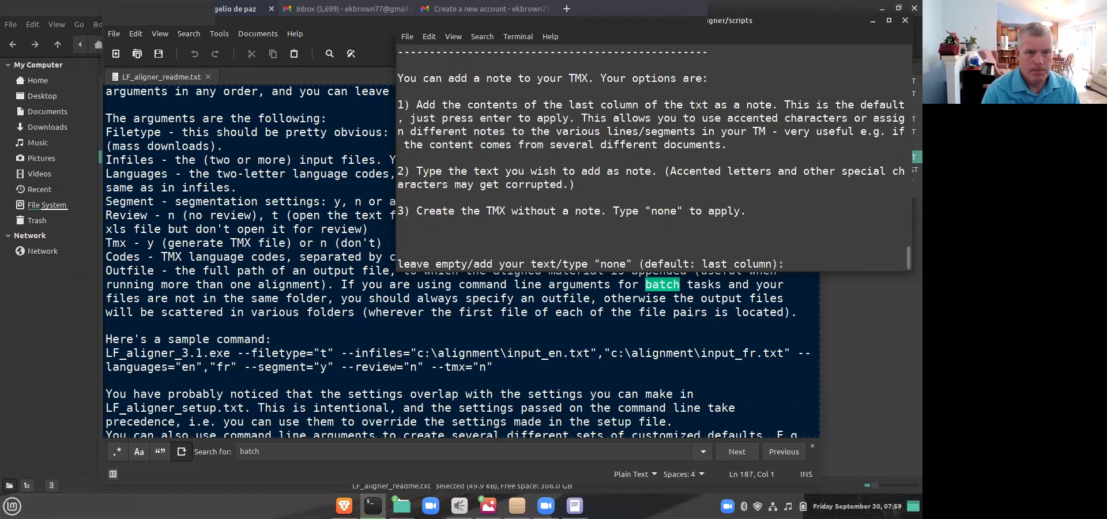
key(Return)
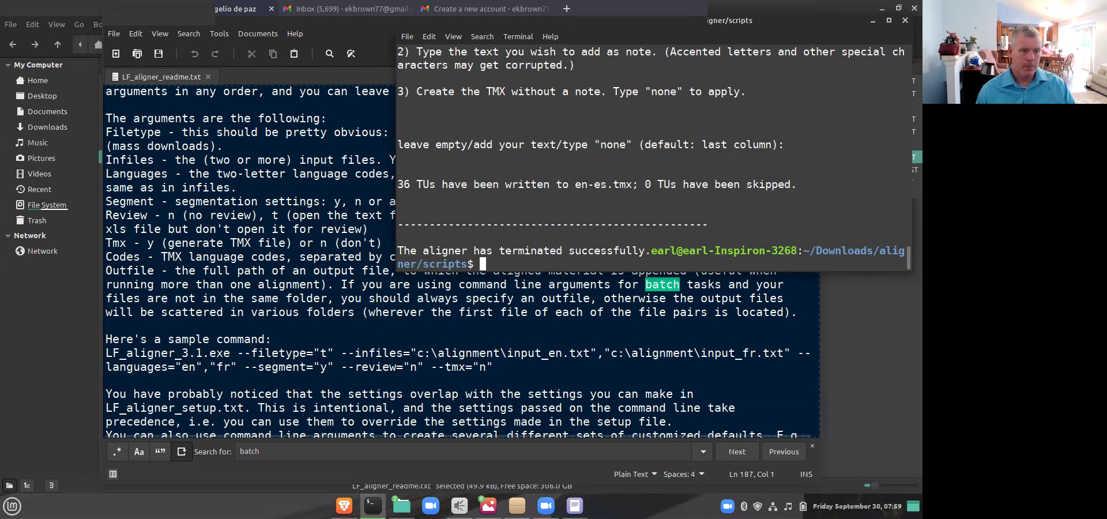
- Switch to the file manager and open the align_2022.09.30_07.59.15 folder in Downloads
mouse_move(402, 506)
click(421, 433)
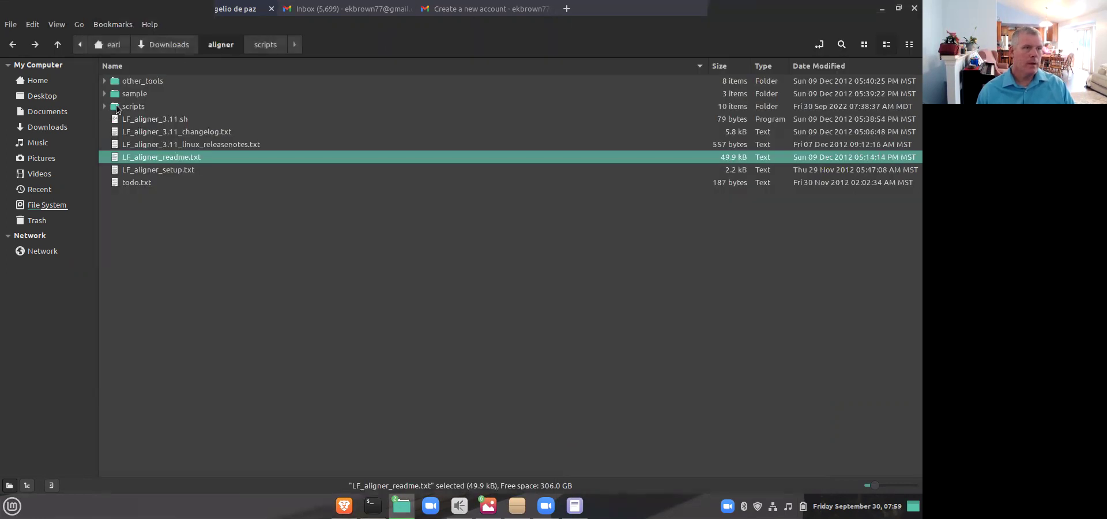
click(224, 46)
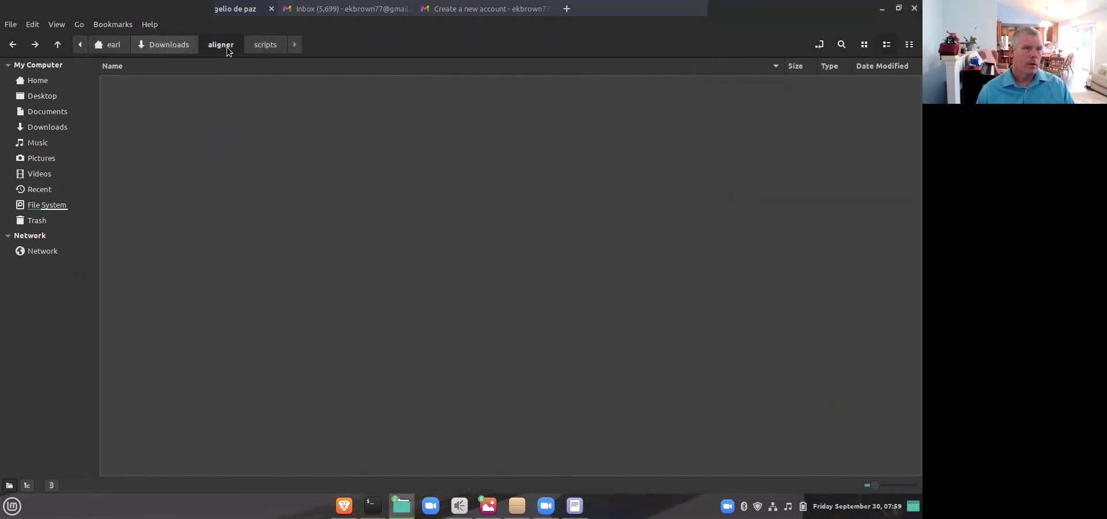
click(176, 47)
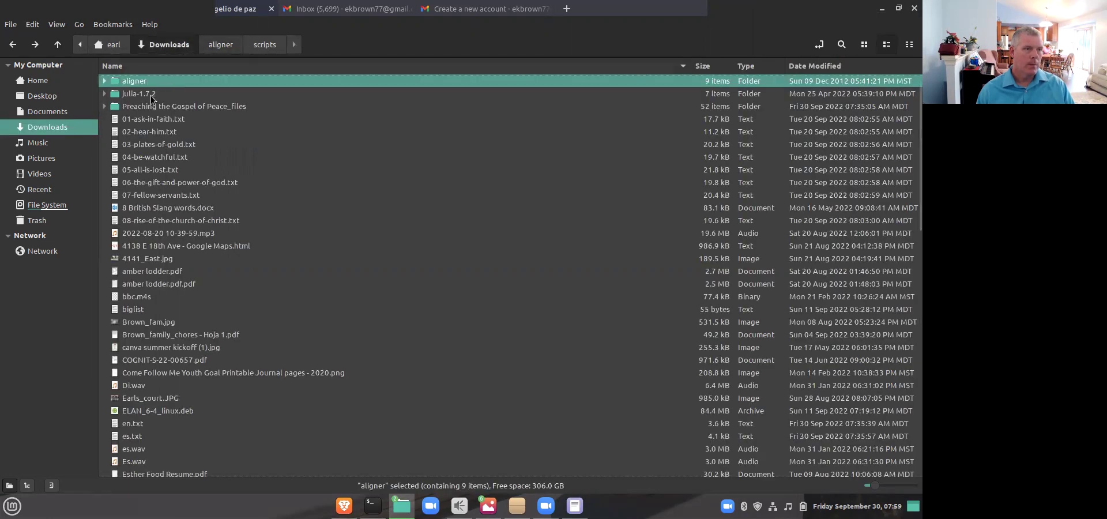
click(153, 81)
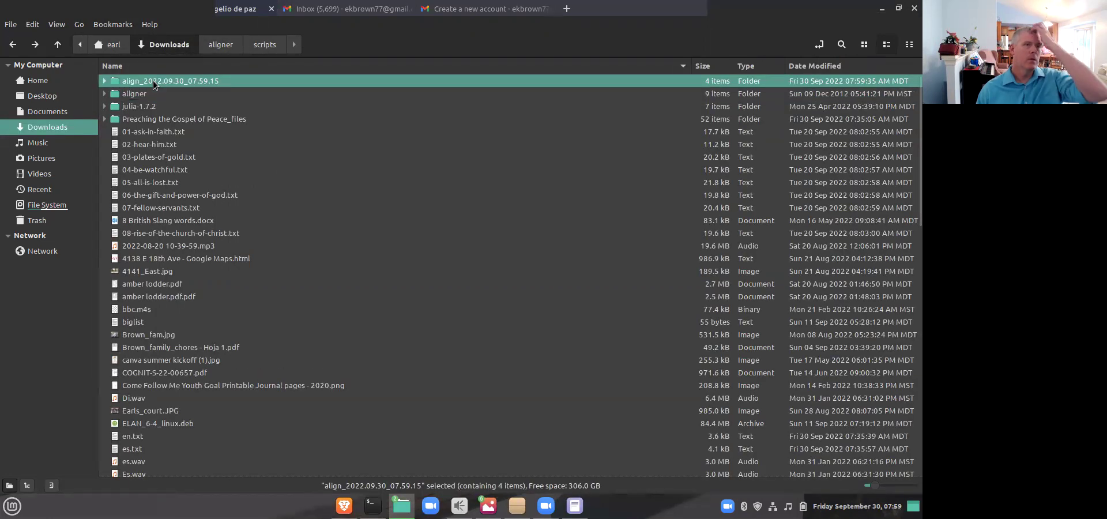
double_click(153, 81)
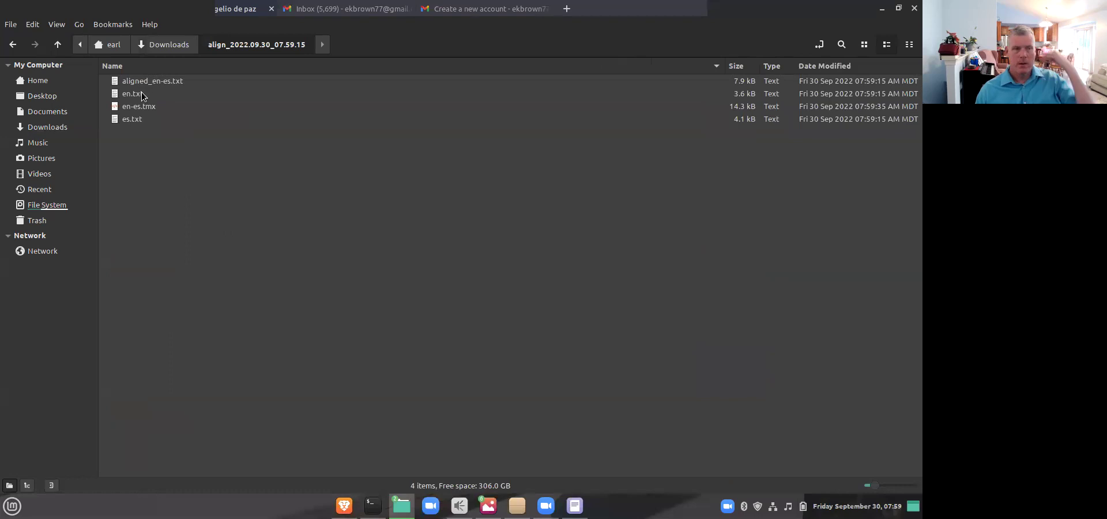
- Open aligned_en-es.txt in the text editor and enlarge its text for reading
click(133, 99)
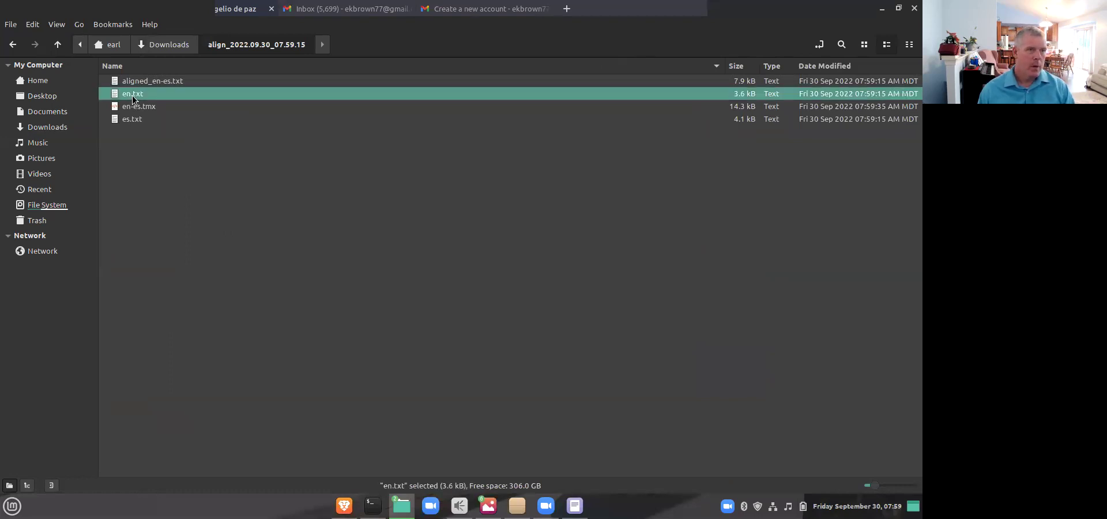
click(136, 85)
double_click(136, 85)
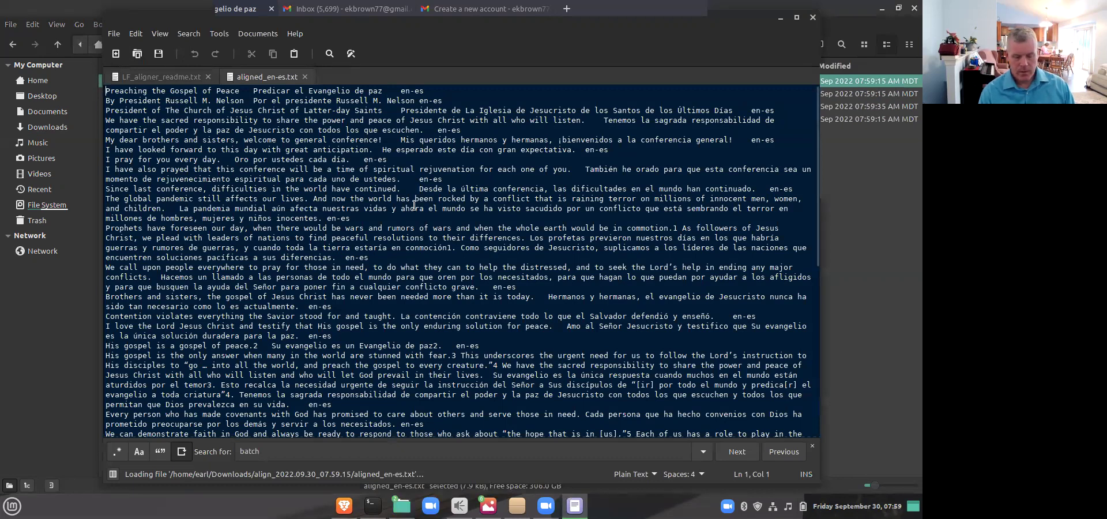
key(ctrl+plus)
key(ctrl+plus)
key(ctrl+plus)
key(ctrl+plus)
key(ctrl+plus)
key(ctrl+plus)
key(ctrl+plus)
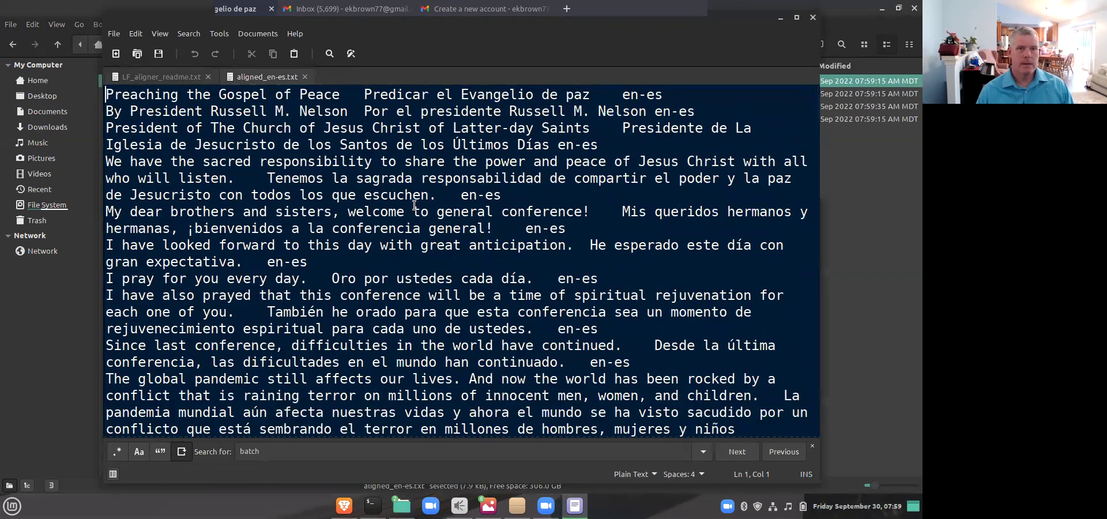
- Highlight the English and Spanish titles and the gaps separating the two languages in the first aligned lines
drag(345, 94, 105, 94)
drag(367, 93, 587, 92)
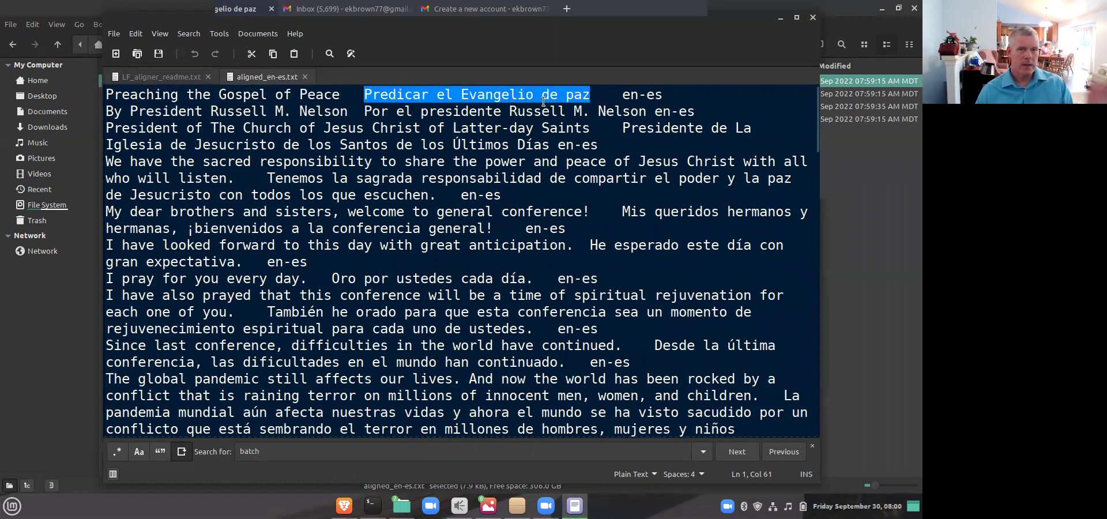
drag(340, 94, 355, 116)
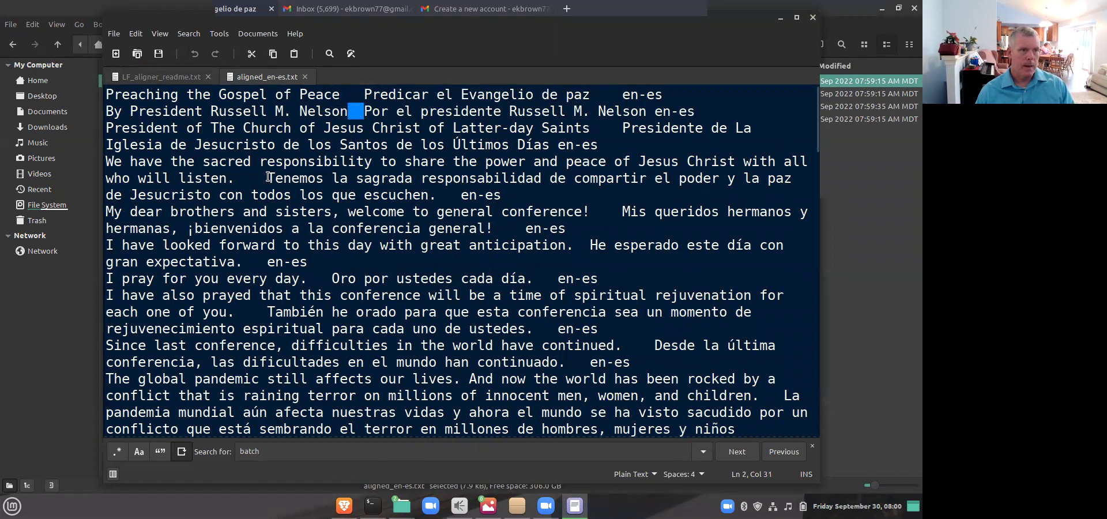
drag(268, 177, 240, 178)
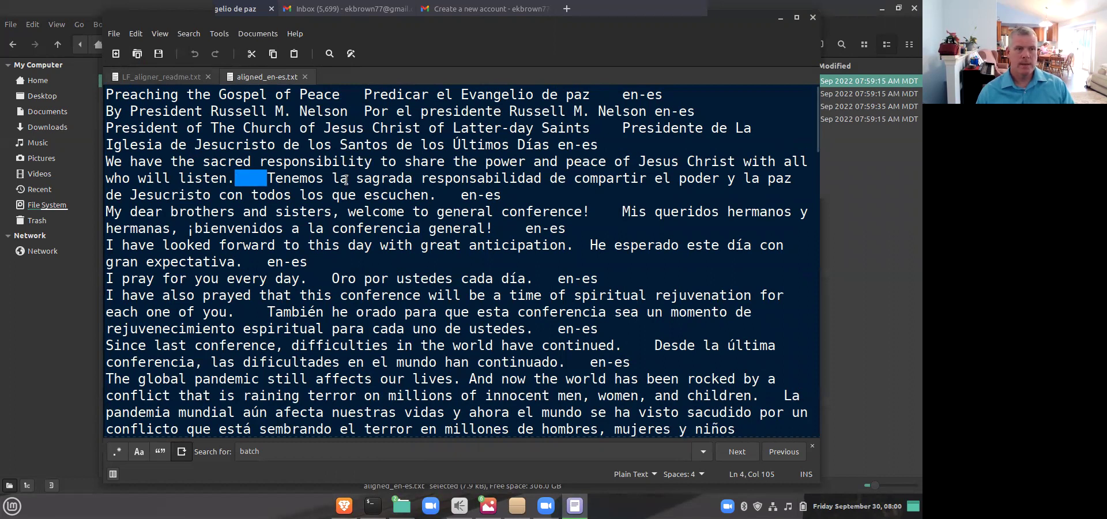
- Switch to the file manager, open en-es.tmx from the alignment folder in the browser and enlarge its text
key(alt+Tab)
double_click(142, 108)
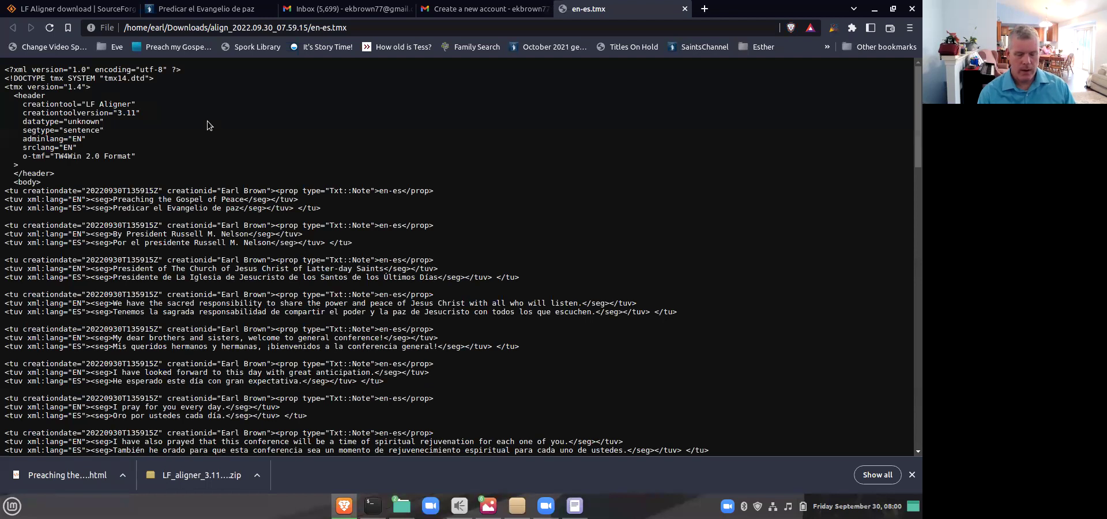
key(ctrl+plus)
key(ctrl+plus)
key(ctrl+plus)
key(ctrl+plus)
key(ctrl+plus)
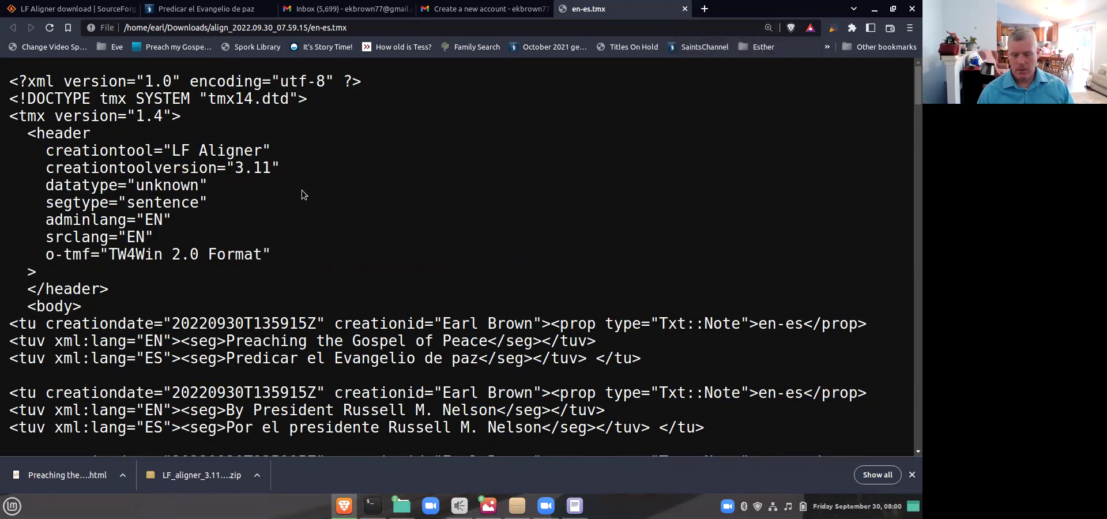
- Highlight the English and Spanish title segments and the Spanish and English author lines in the first two translation units
scroll(302, 192, down, 3)
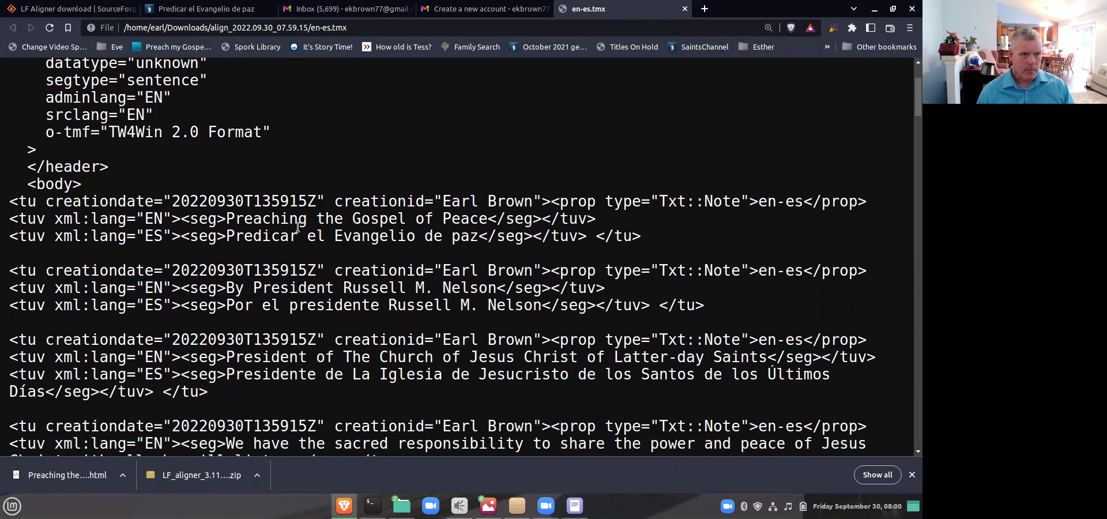
drag(224, 219, 490, 220)
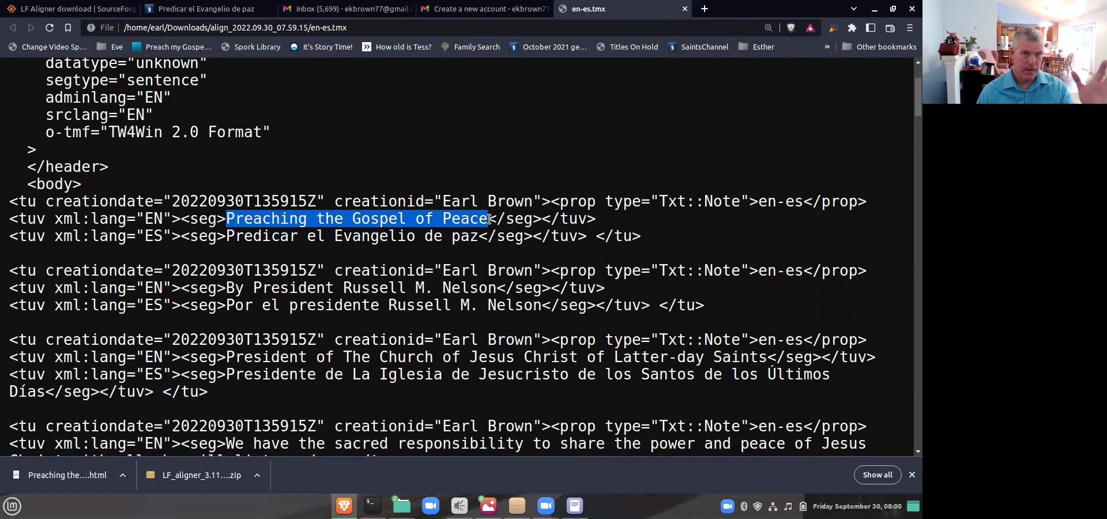
drag(228, 235, 476, 236)
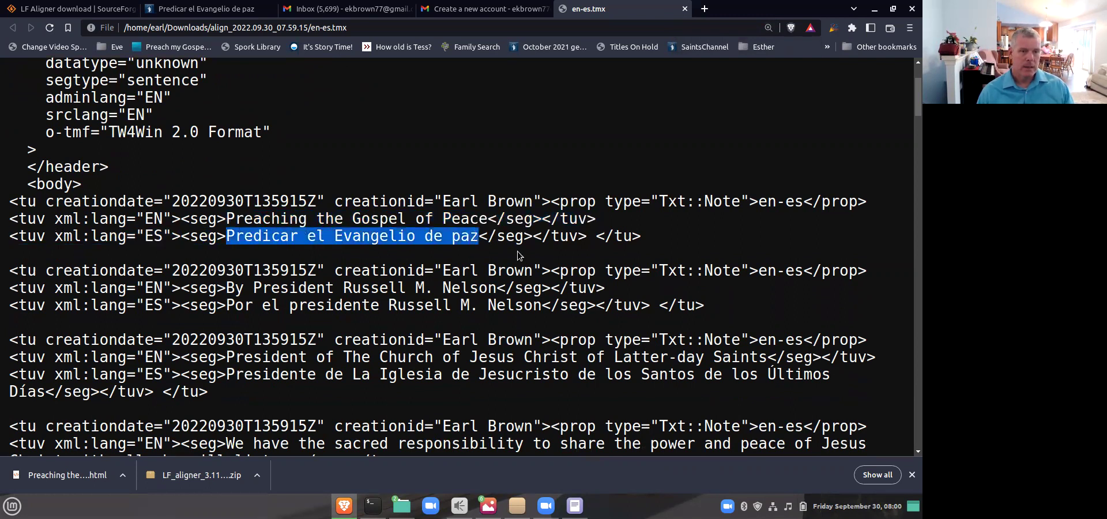
scroll(518, 255, down, 2)
drag(229, 229, 488, 229)
drag(226, 244, 543, 244)
scroll(516, 256, down, 3)
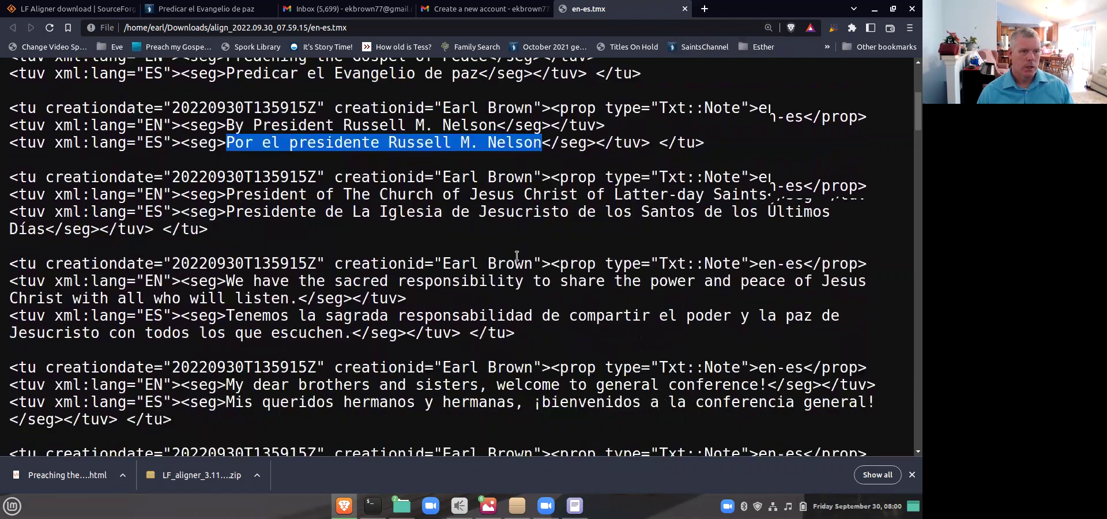
- Highlight the matching English and Spanish segments for "We have the sacred responsibility" and "I have looked forward to this day"
scroll(516, 256, down, 2)
drag(226, 229, 685, 230)
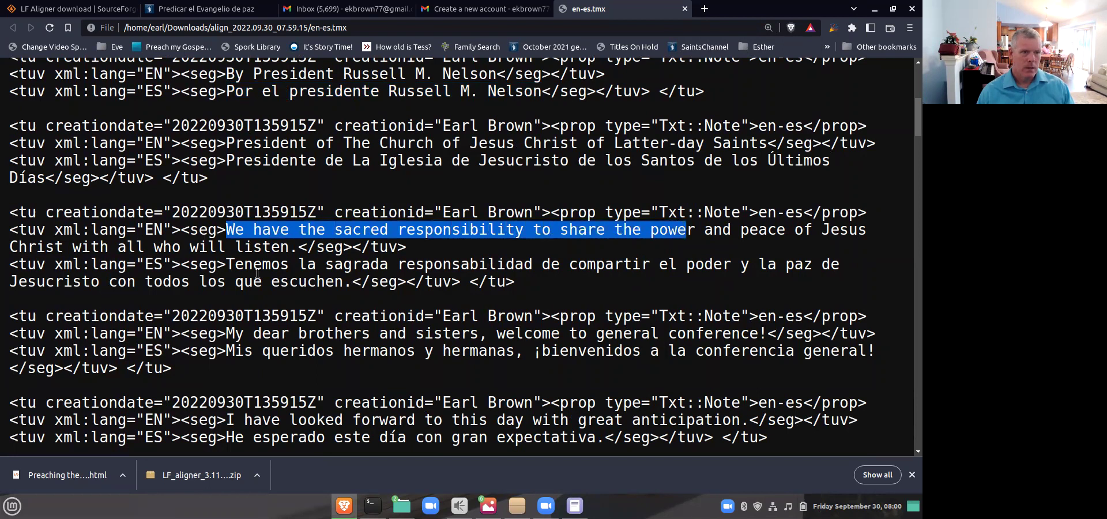
drag(225, 259, 728, 263)
scroll(730, 263, down, 7)
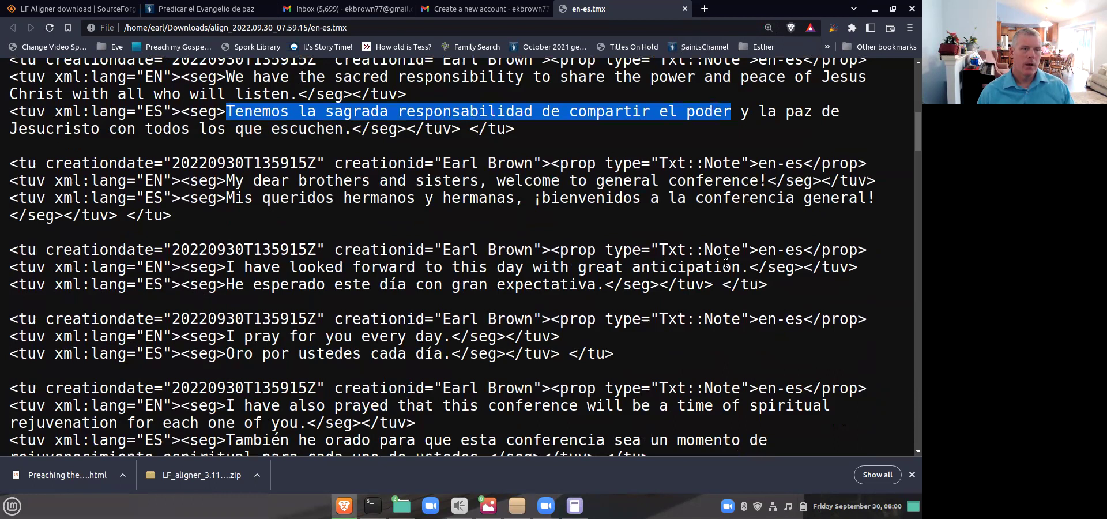
triple_click(269, 243)
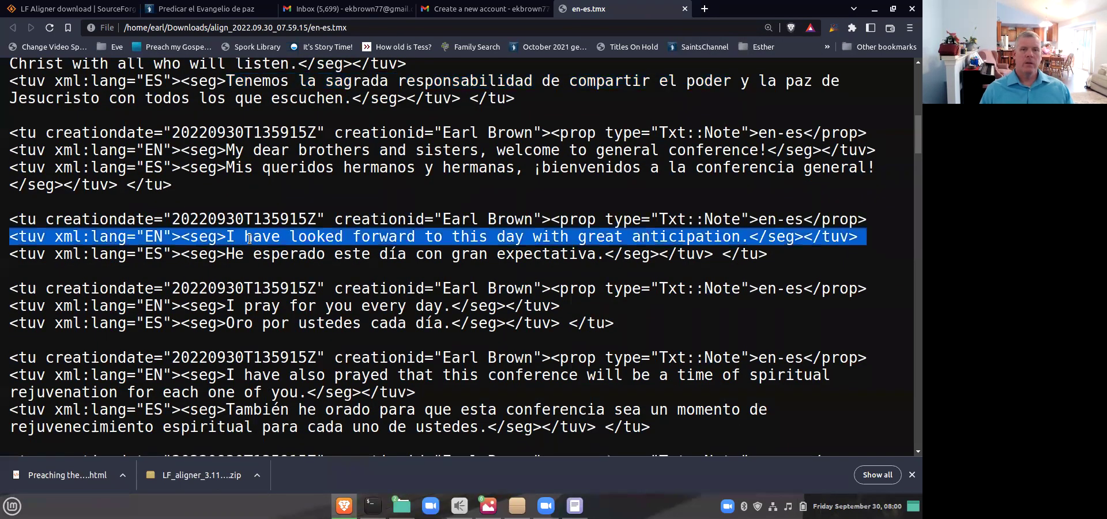
click(261, 256)
triple_click(260, 256)
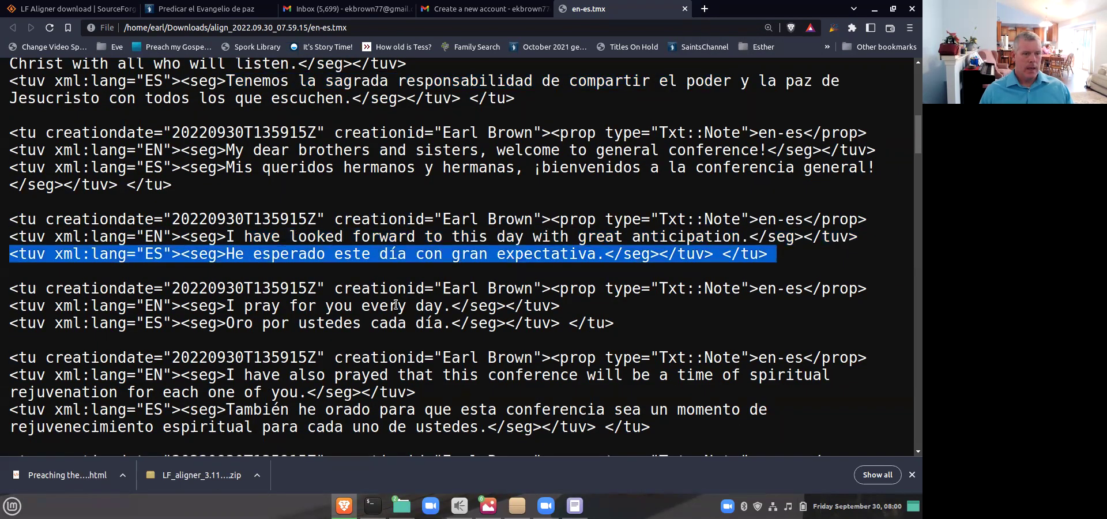
- Return to the start of the TMX file and highlight "tmx" in its DOCTYPE line
scroll(387, 306, up, 20)
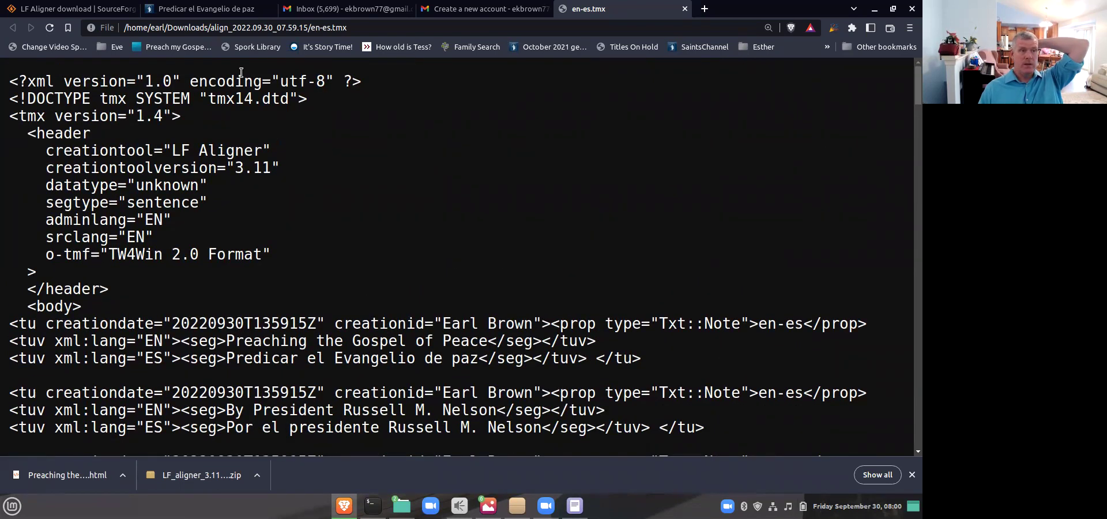
double_click(128, 97)
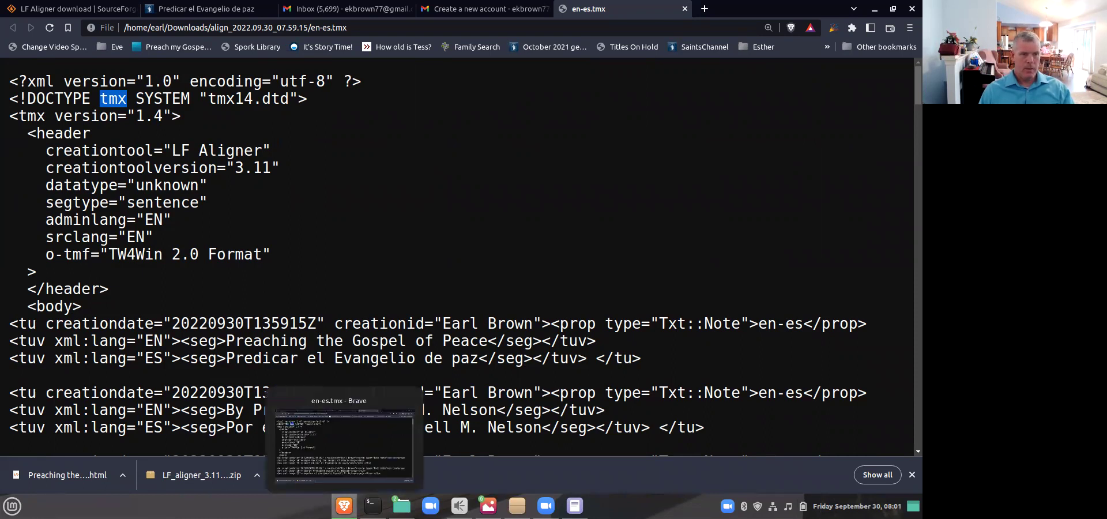
click(345, 505)
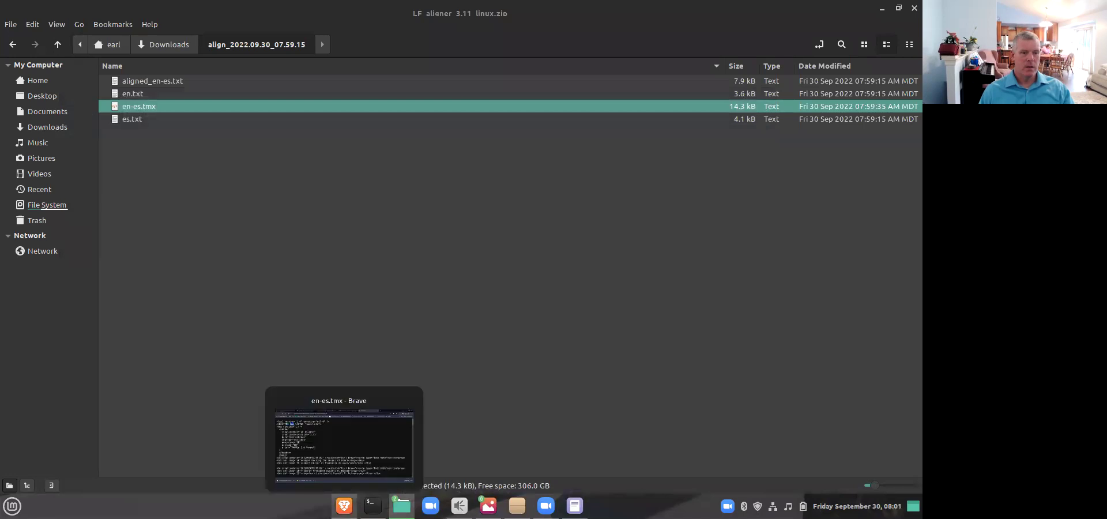
click(344, 506)
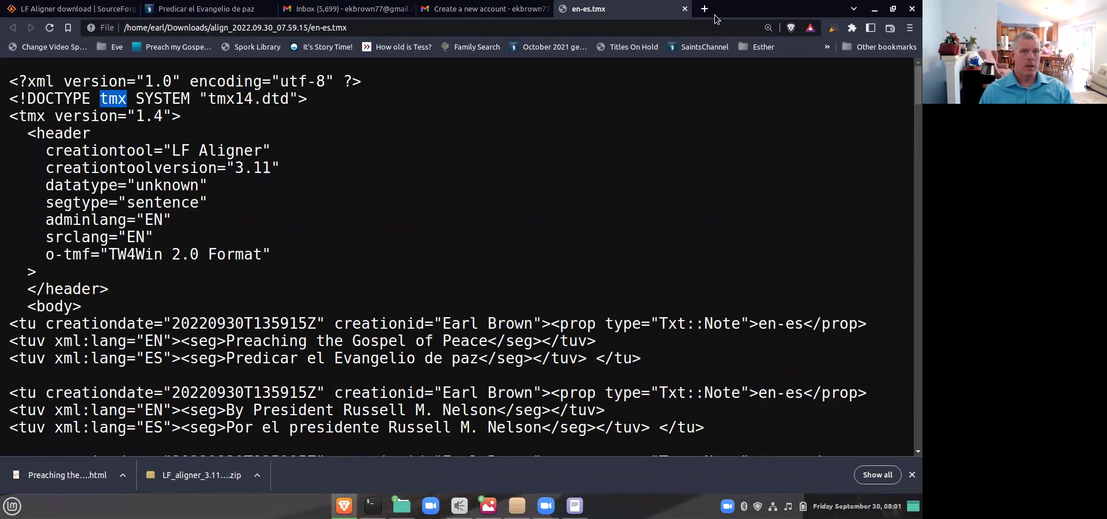
- Open the Wordfast Anywhere login page at freetm.com in a new browser tab
click(704, 7)
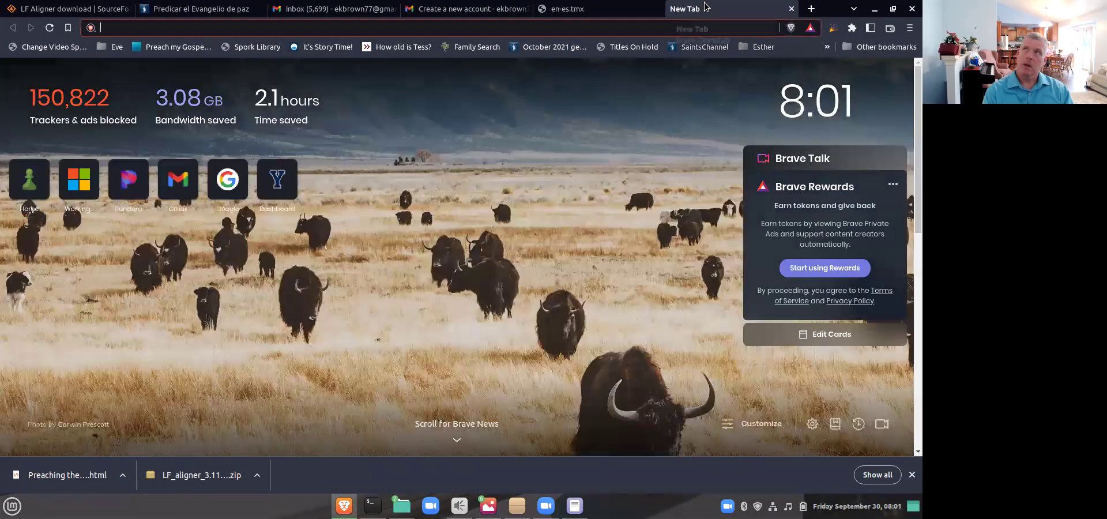
text(freetm.com)
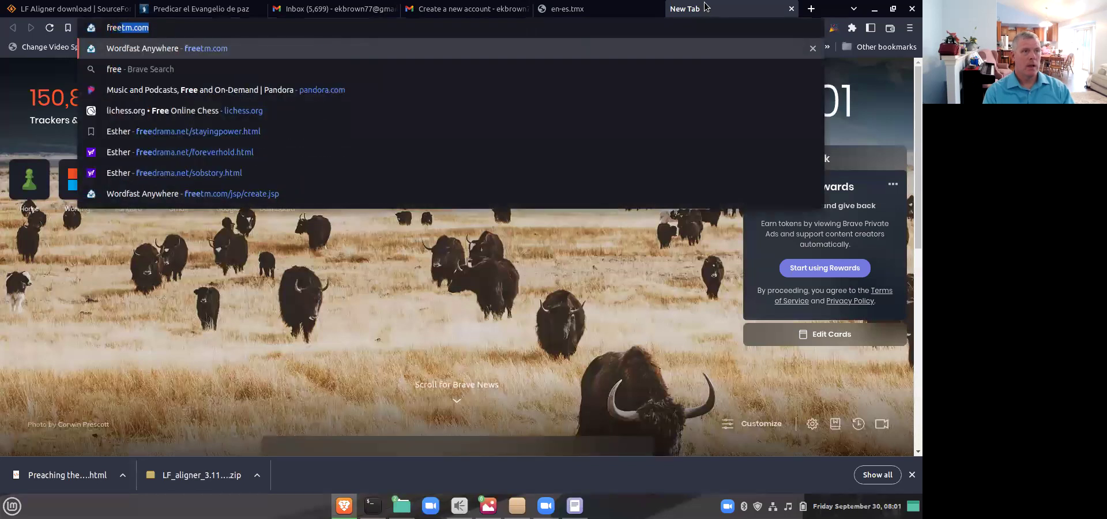
key(Return)
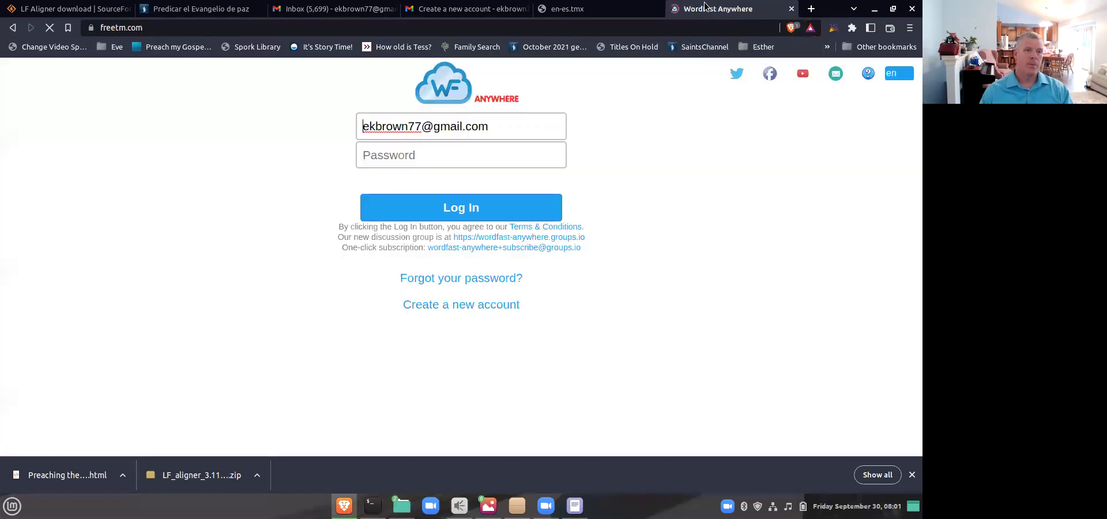
- Log in to Wordfast Anywhere with the account password and the robot check, and dismiss the browser's offer to save the password
click(431, 161)
text(•)
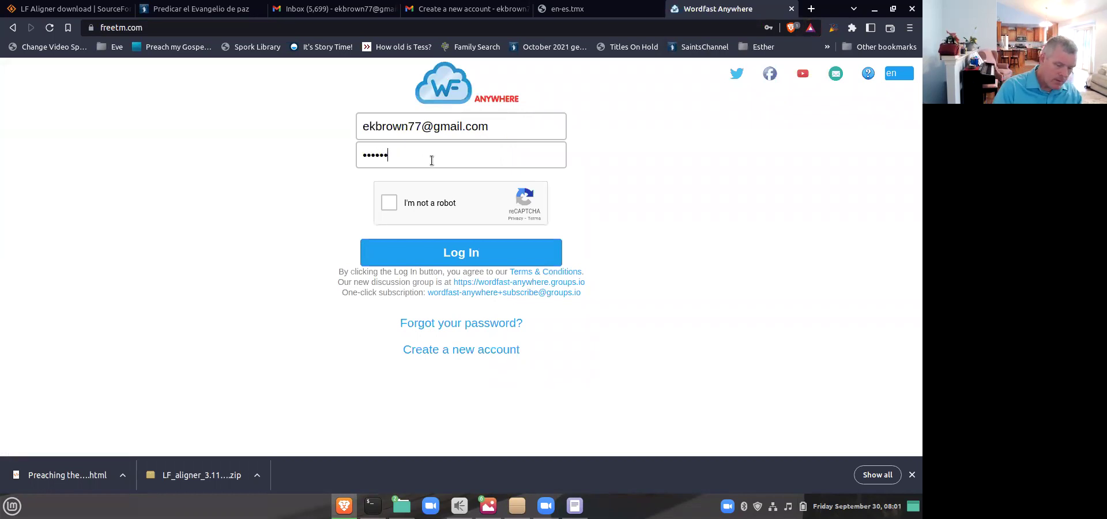
text(••••••)
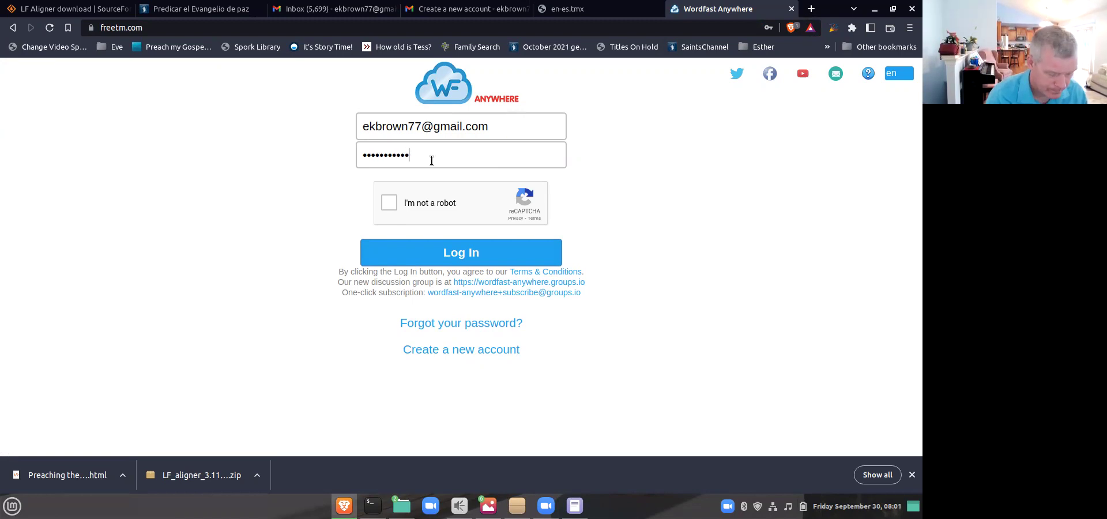
key(Return)
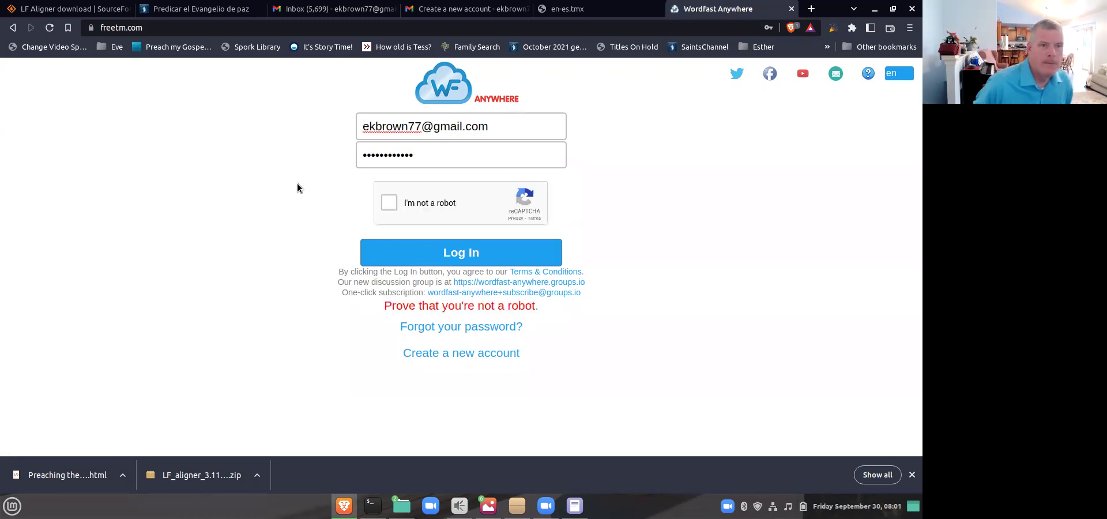
click(388, 200)
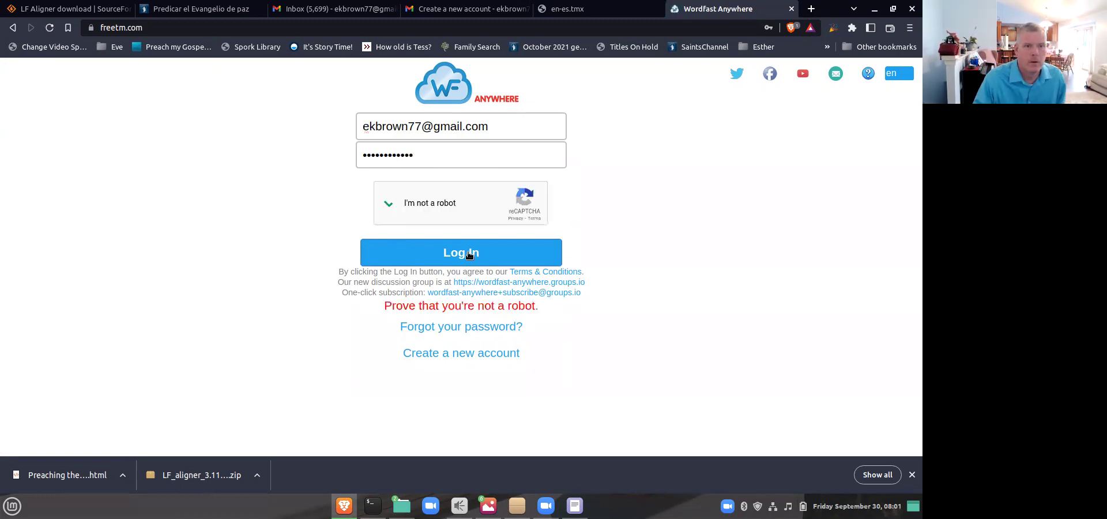
click(470, 254)
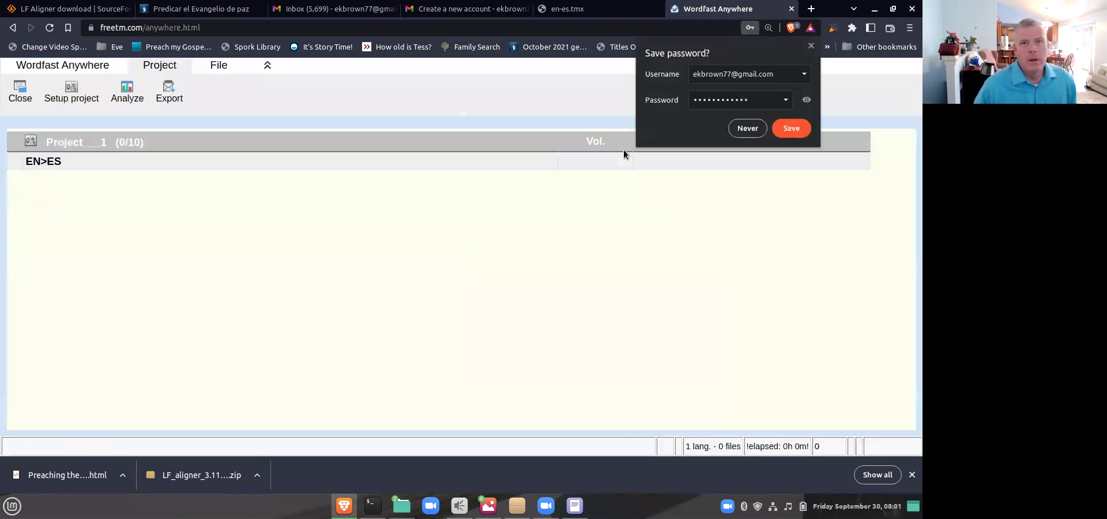
click(810, 47)
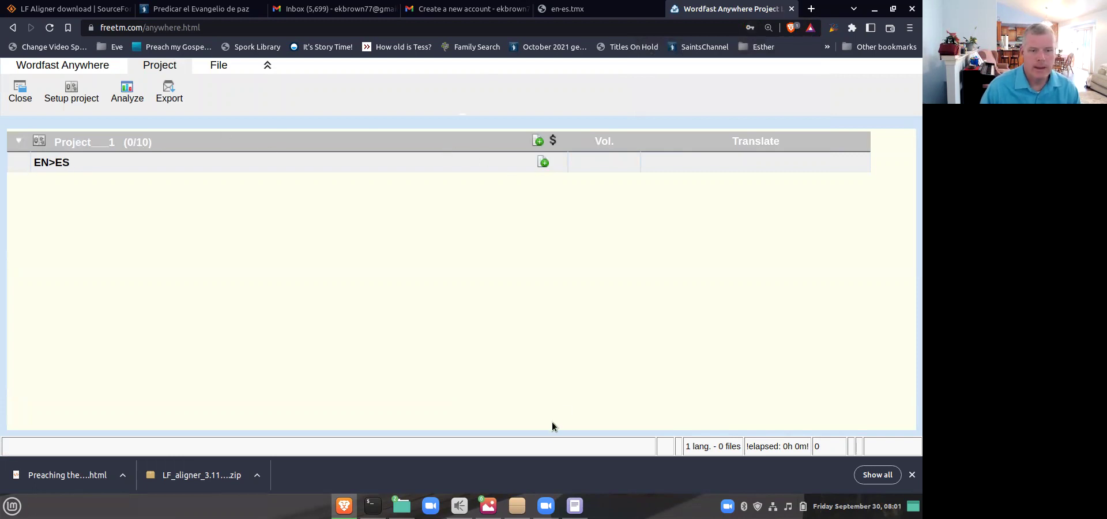
- Switch to the file manager, open test.docx from Downloads in the word processor and close the Gallery sidebar
click(402, 506)
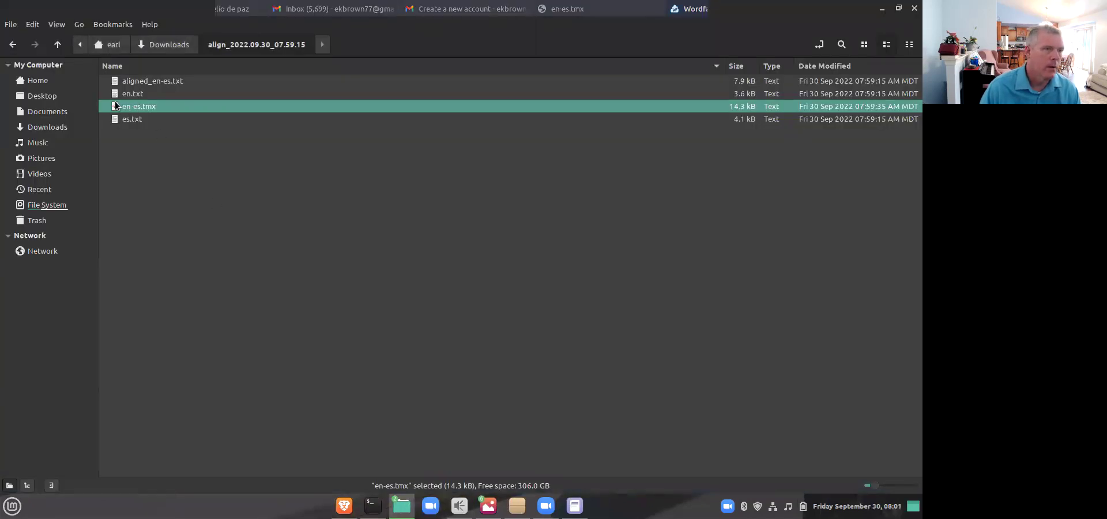
click(48, 128)
scroll(236, 291, down, 10)
double_click(137, 318)
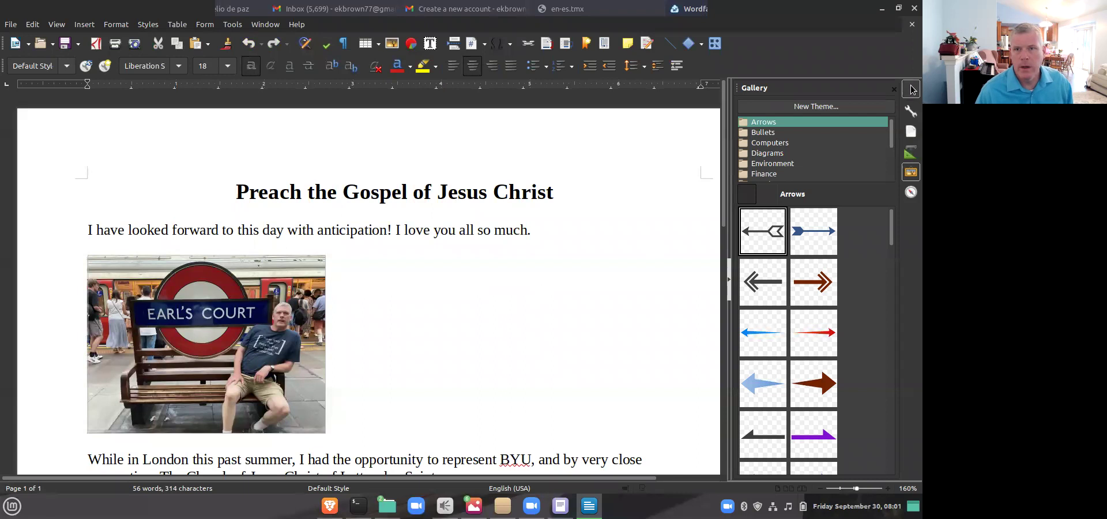
click(894, 89)
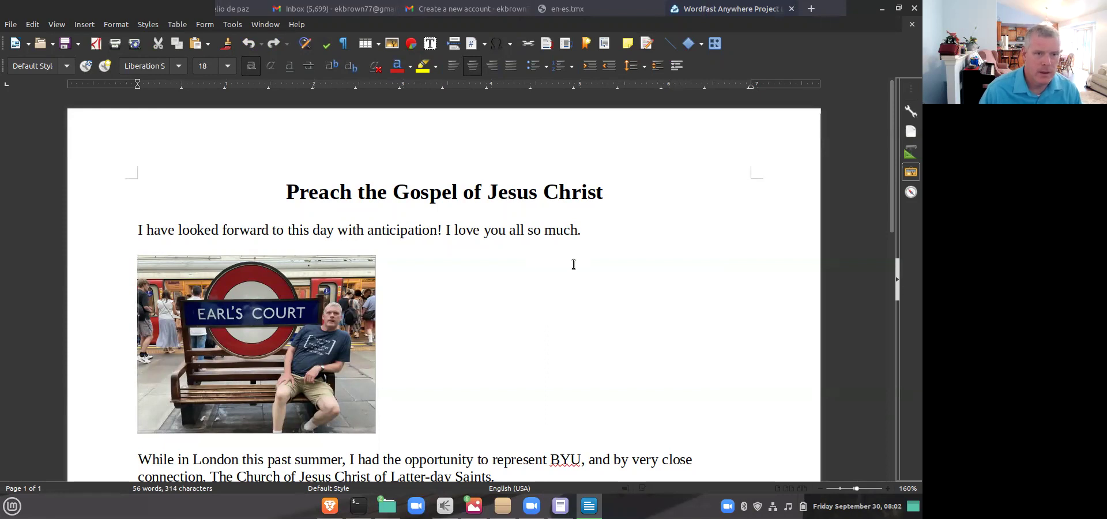
- Review the document by selecting the photo and the italic signature lines beside the arrow, and close test.docx
scroll(573, 264, down, 3)
click(275, 243)
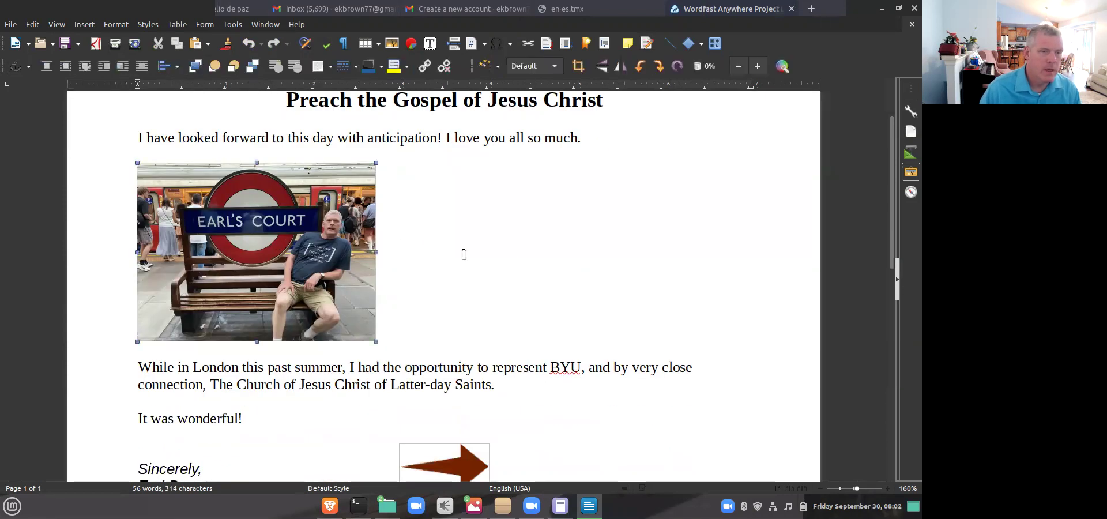
scroll(512, 262, down, 2)
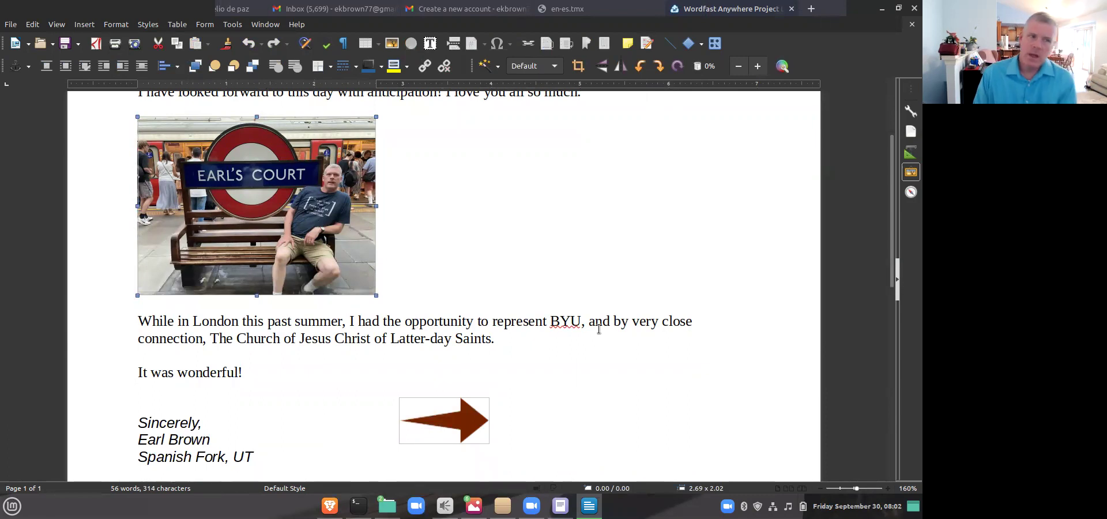
scroll(549, 311, down, 3)
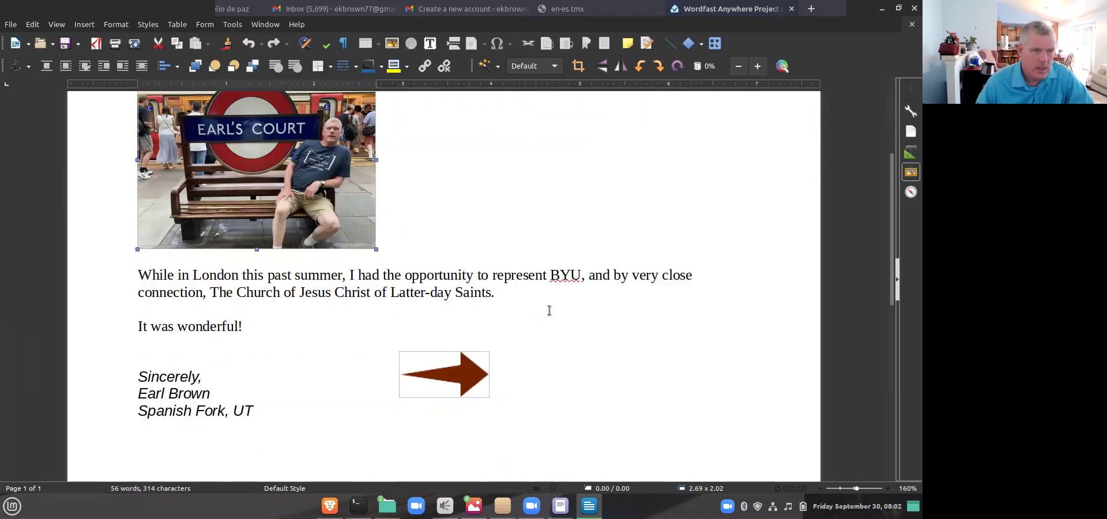
click(451, 330)
drag(254, 364, 128, 334)
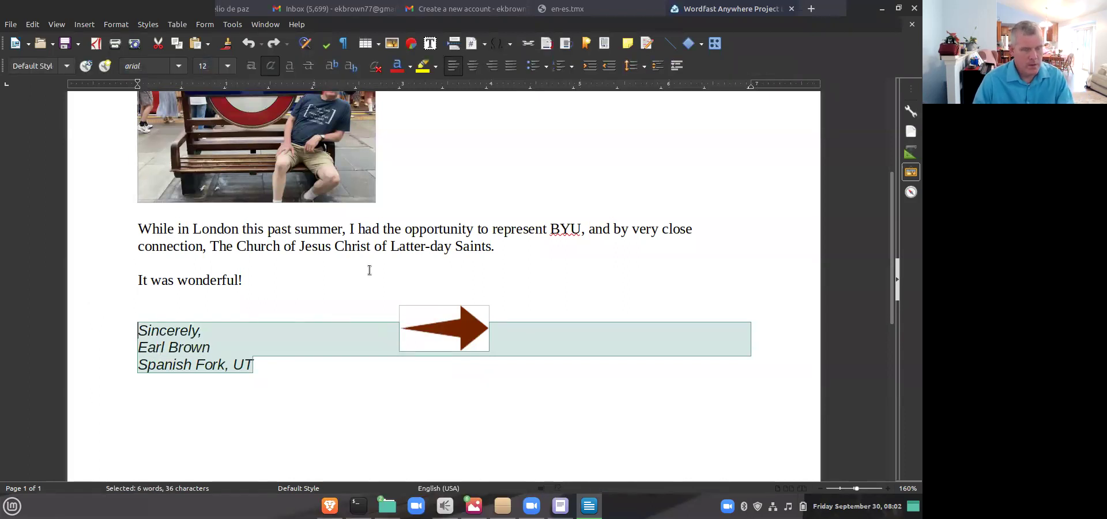
key(ctrl+w)
- Switch back to Wordfast Anywhere, add test.docx from Downloads to the project's EN>ES files and open it for translation
key(alt+Tab)
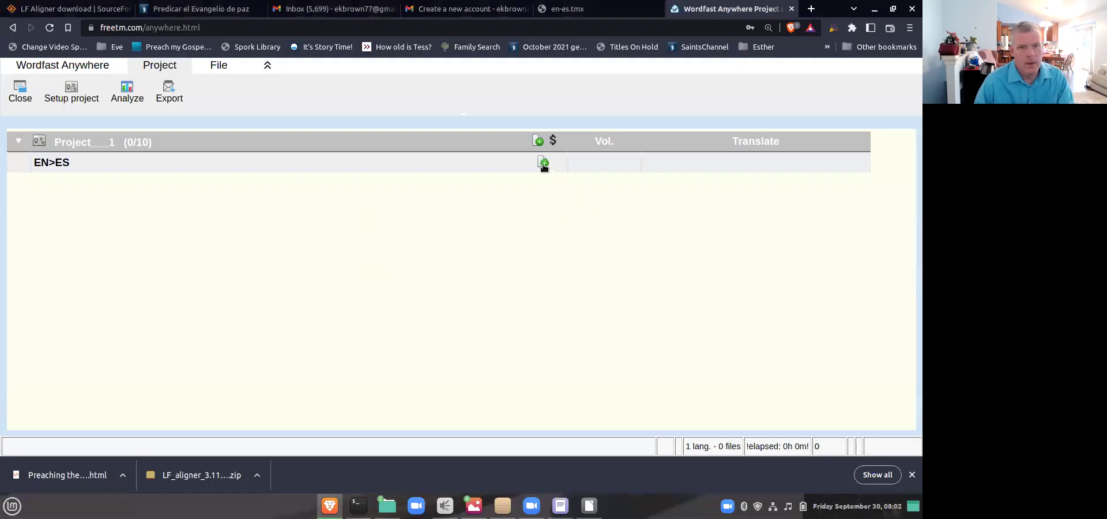
click(542, 163)
click(344, 150)
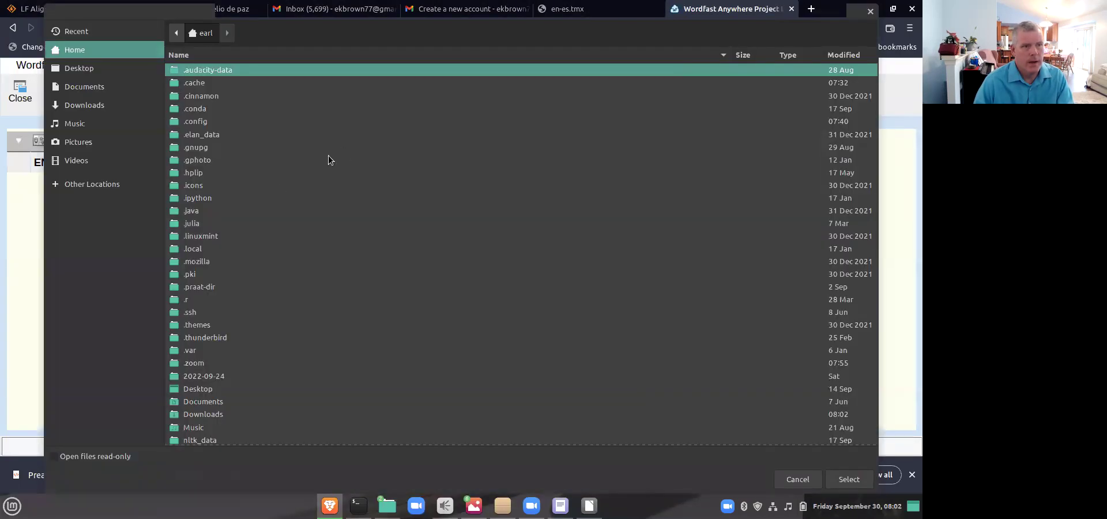
click(87, 105)
scroll(271, 262, down, 10)
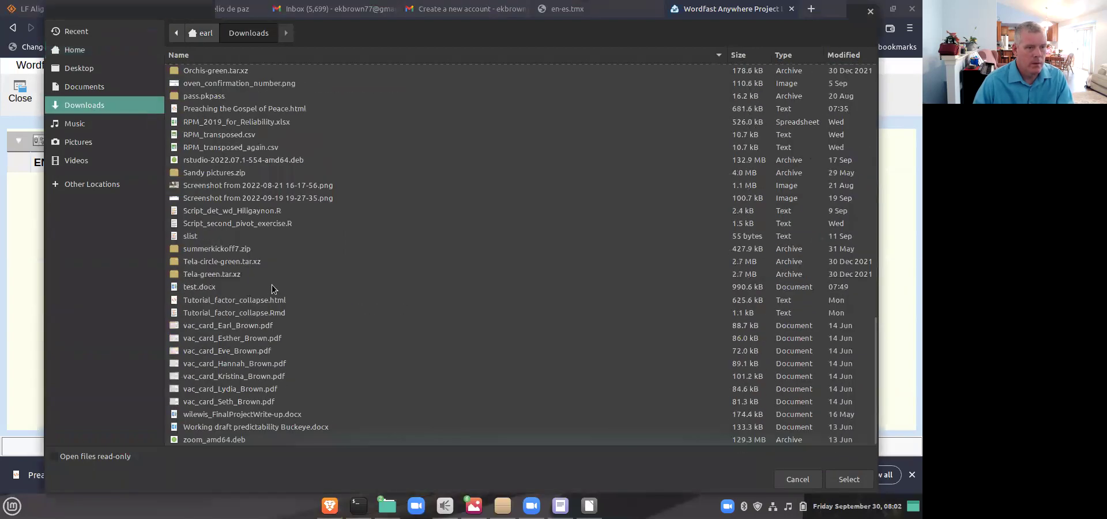
click(199, 283)
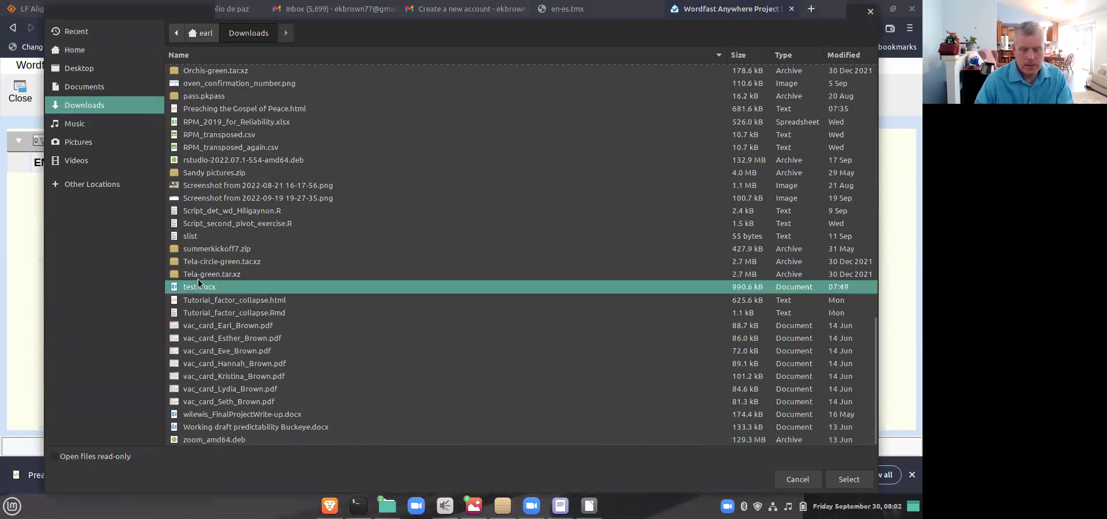
double_click(198, 283)
click(631, 436)
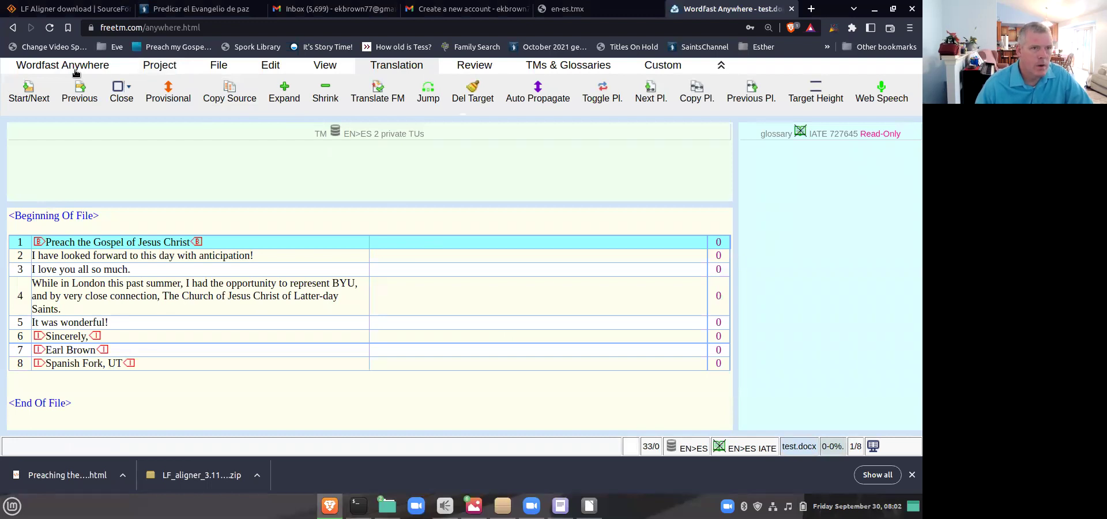
- Leave test.docx for the project view and open the manager for all translation memories and glossaries
click(124, 90)
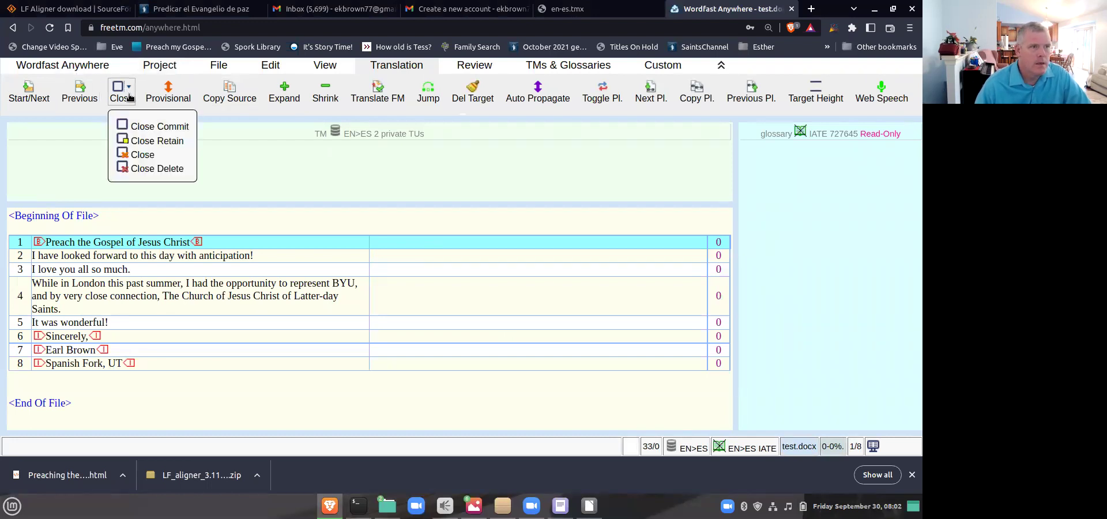
click(149, 128)
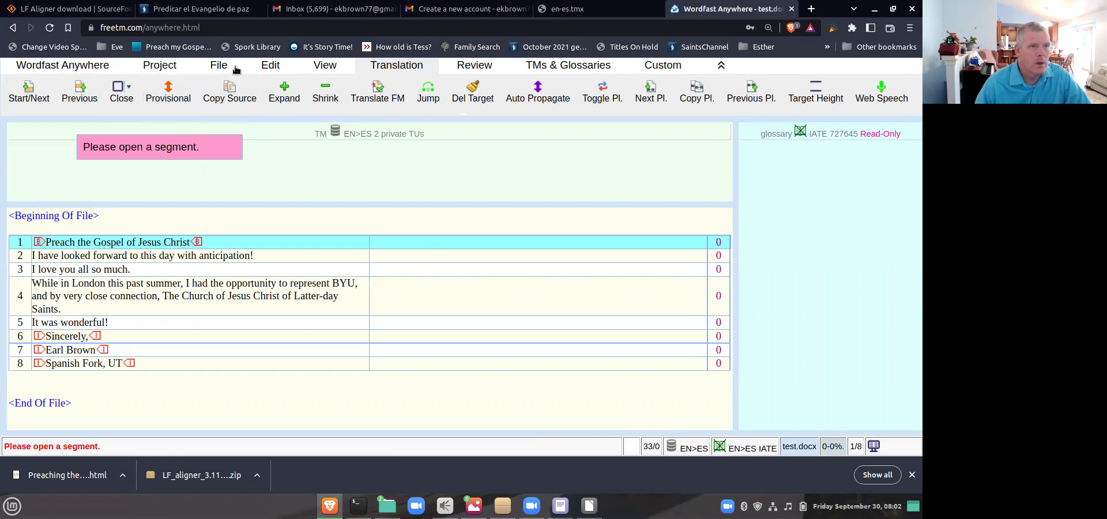
click(166, 66)
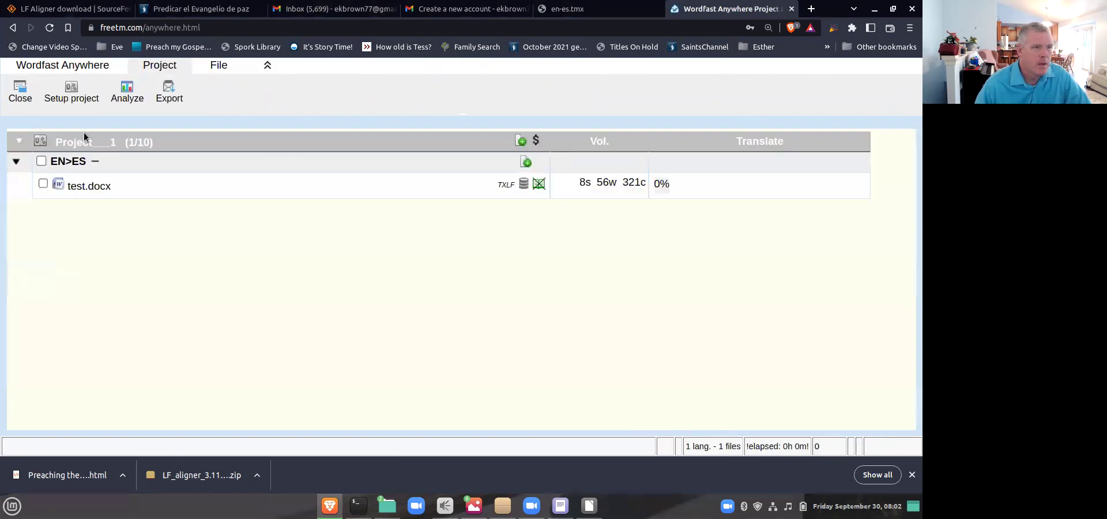
click(85, 63)
click(193, 94)
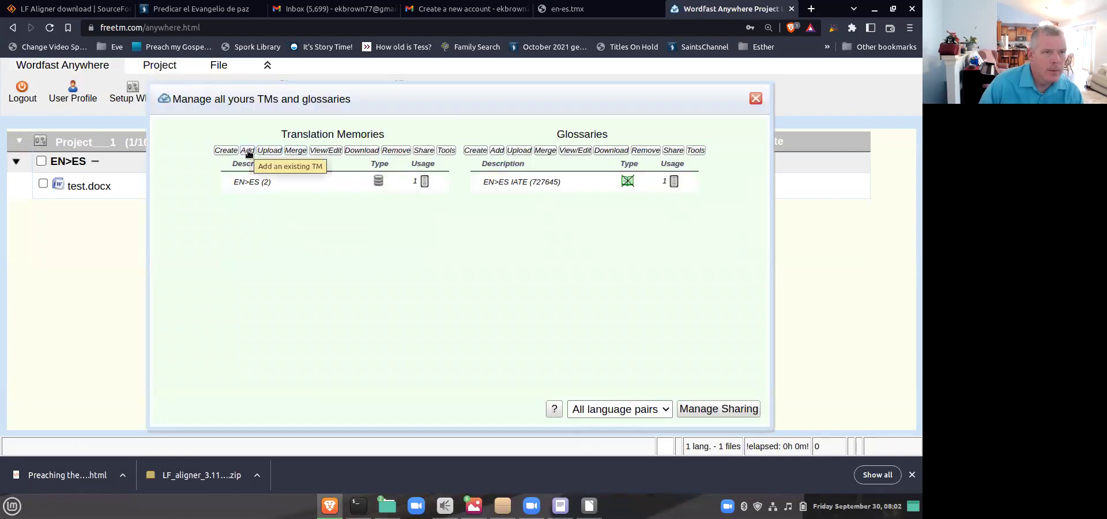
- Start uploading a new translation memory and try to assign it the name en_es_Nels
click(269, 150)
click(403, 301)
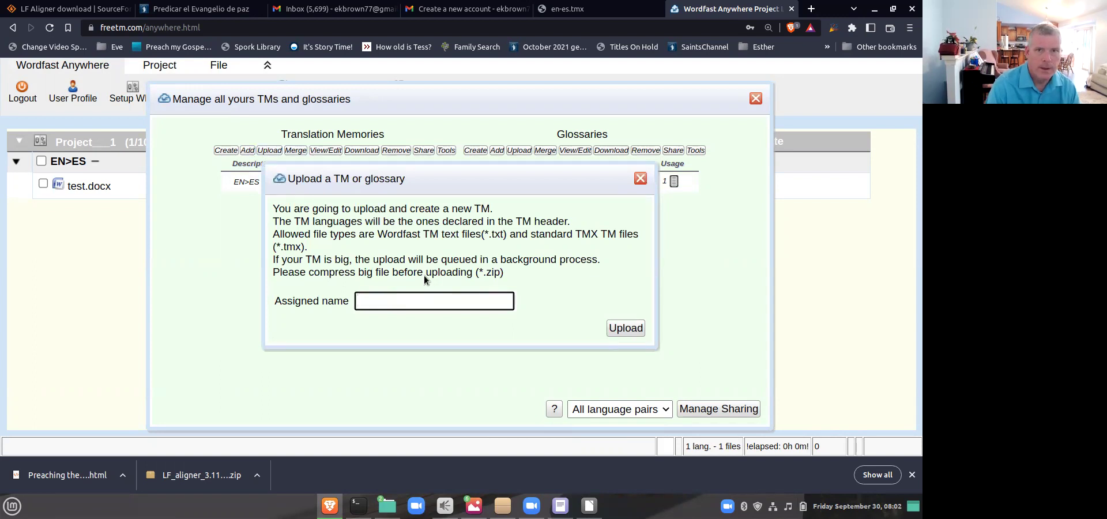
text(en)
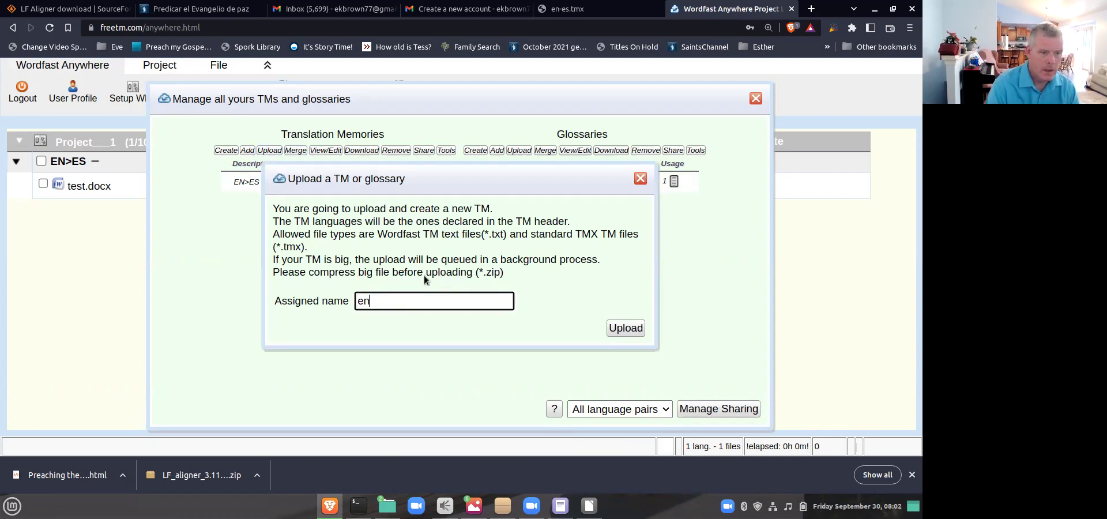
text(_es_Nels)
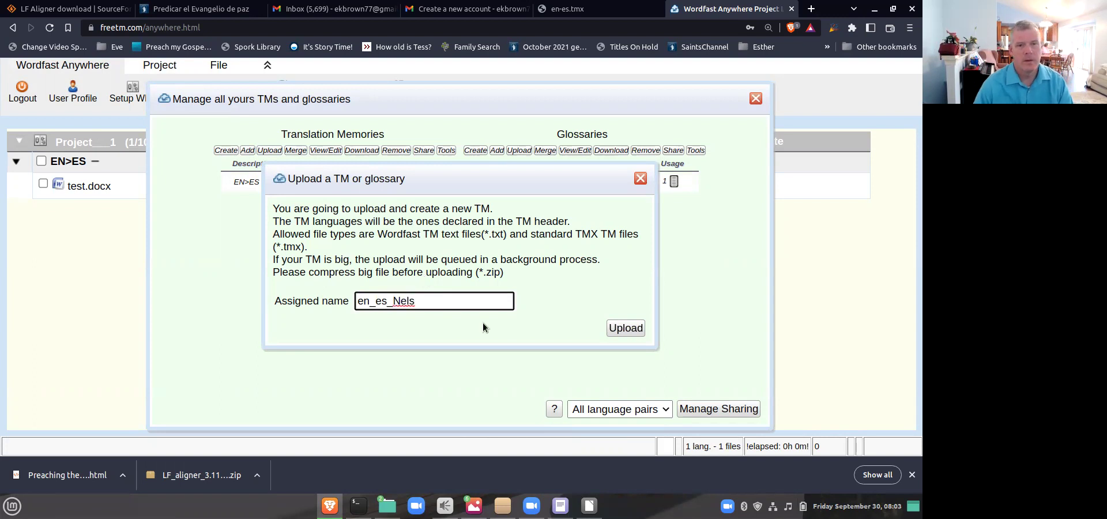
click(626, 328)
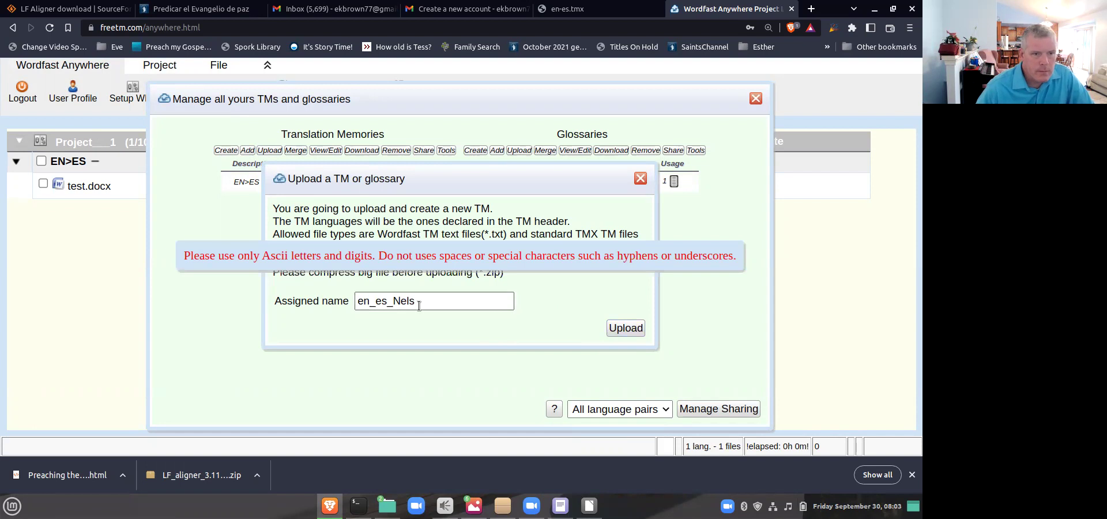
- Correct the assigned name to enEsNels, without underscores, and continue to the choice of the upload file
click(393, 303)
key(BackSpace)
key(BackSpace)
key(BackSpace)
key(BackSpace)
key(BackSpace)
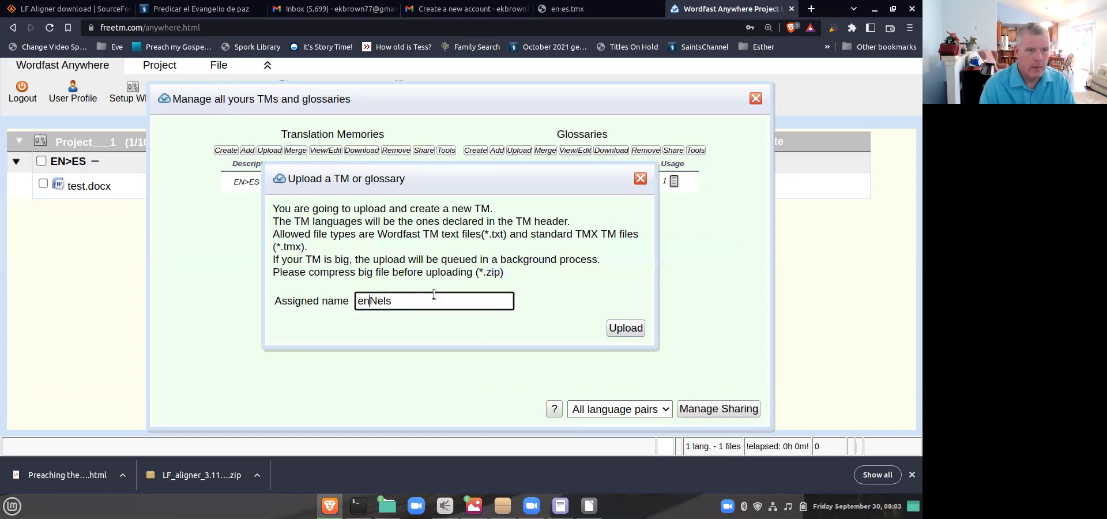
text(nEs)
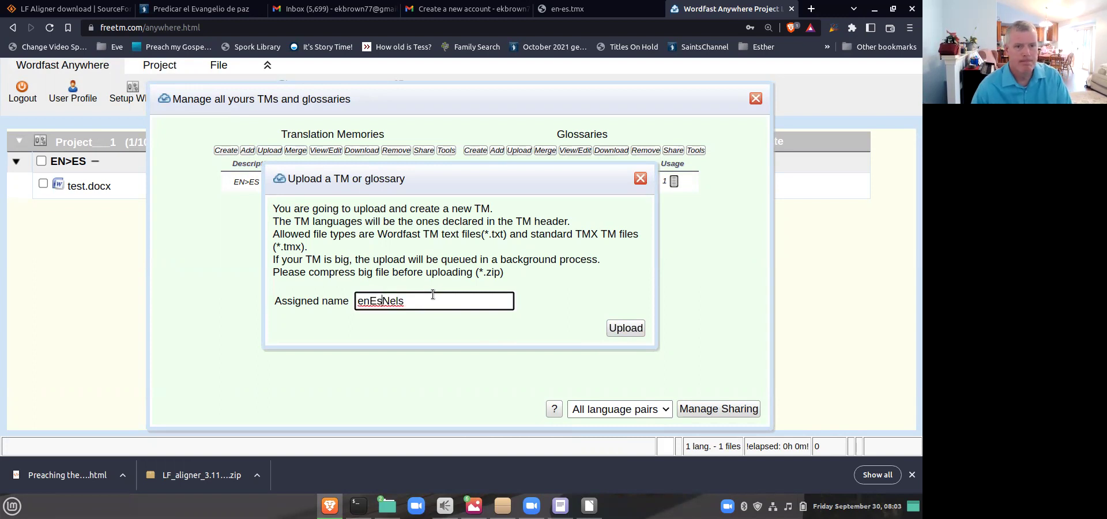
click(623, 328)
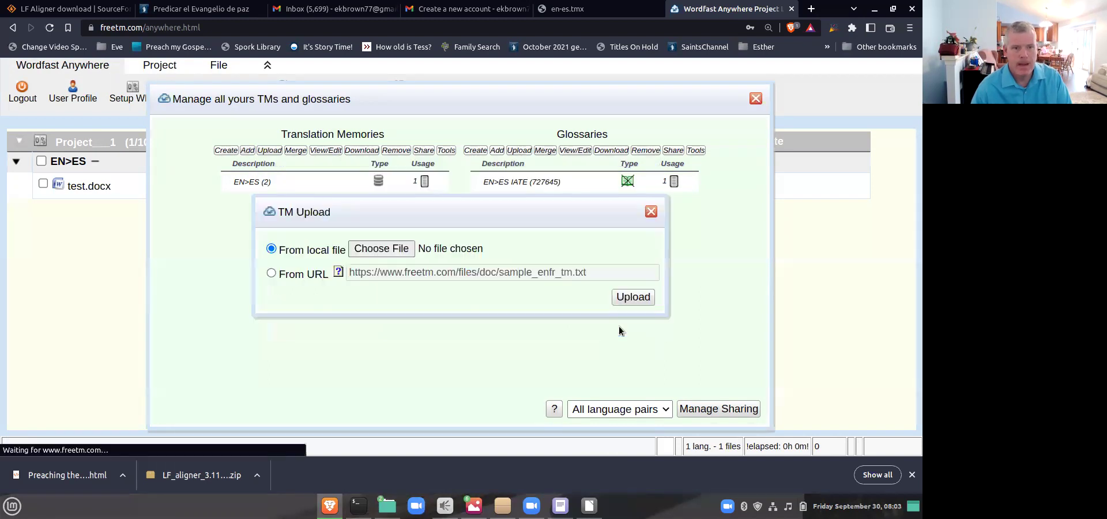
- Upload en-es.tmx from the align_2022.09.30_07.59.15 folder in Downloads as the translation memory and close the upload report
click(372, 248)
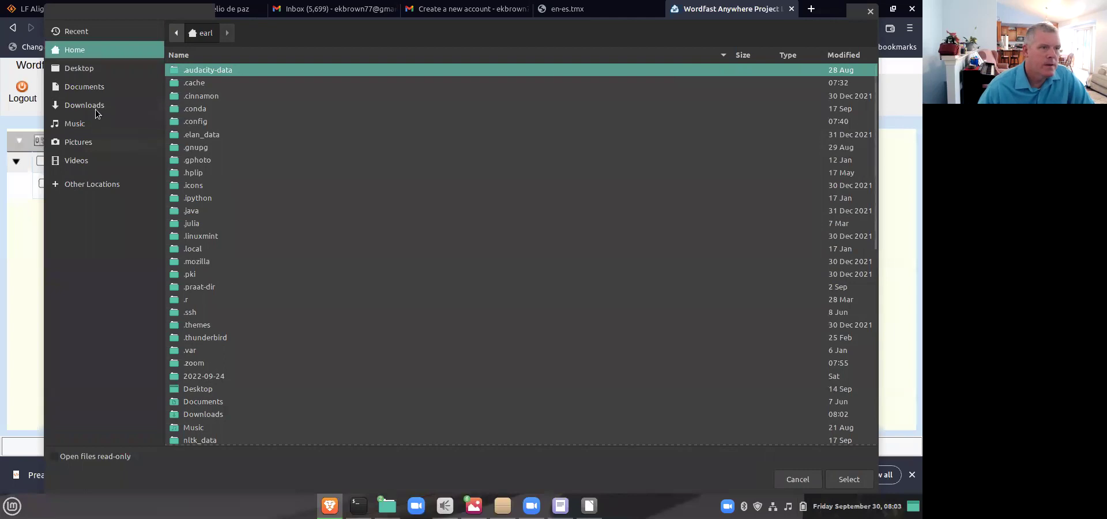
click(151, 105)
double_click(209, 71)
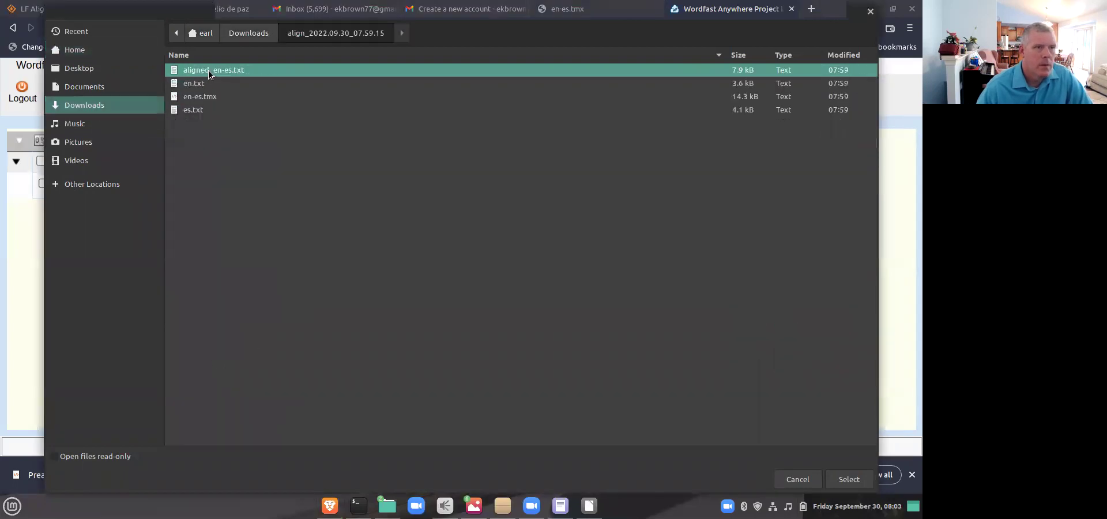
click(202, 99)
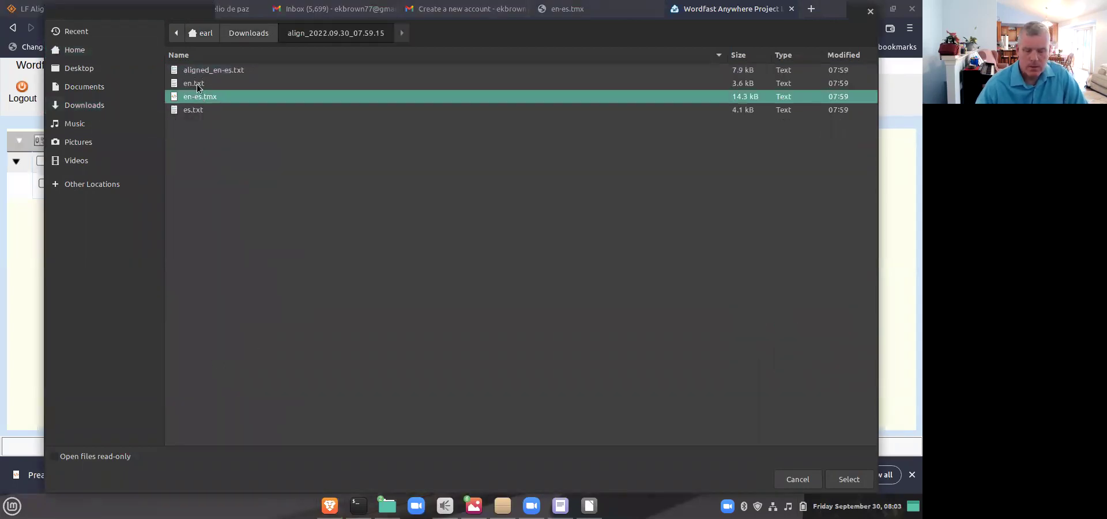
key(Return)
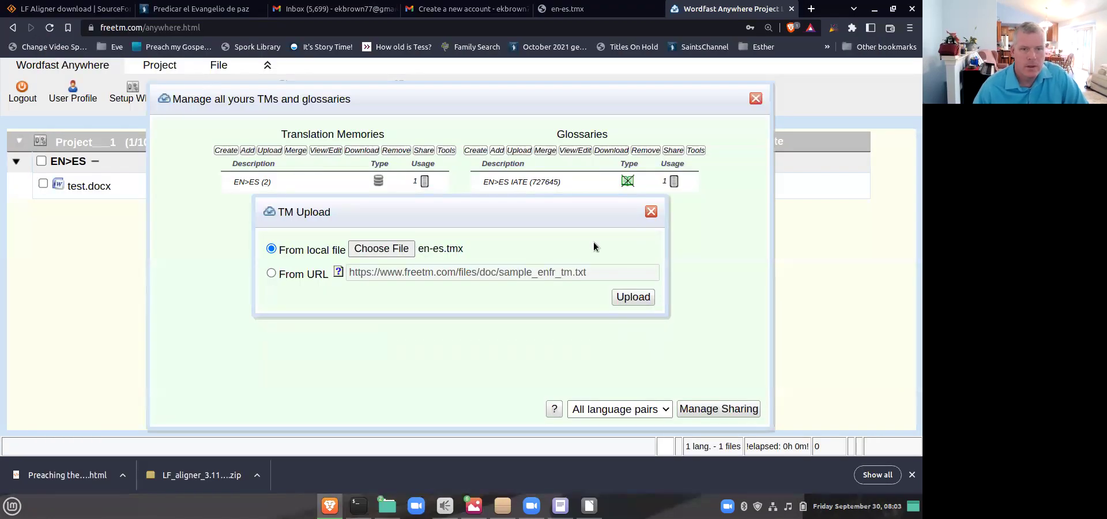
click(624, 296)
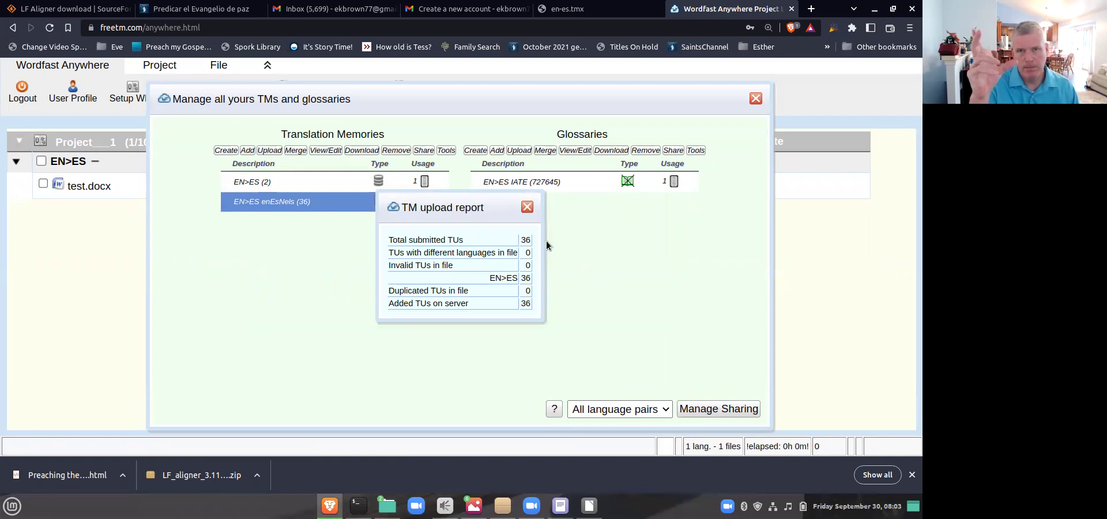
click(527, 207)
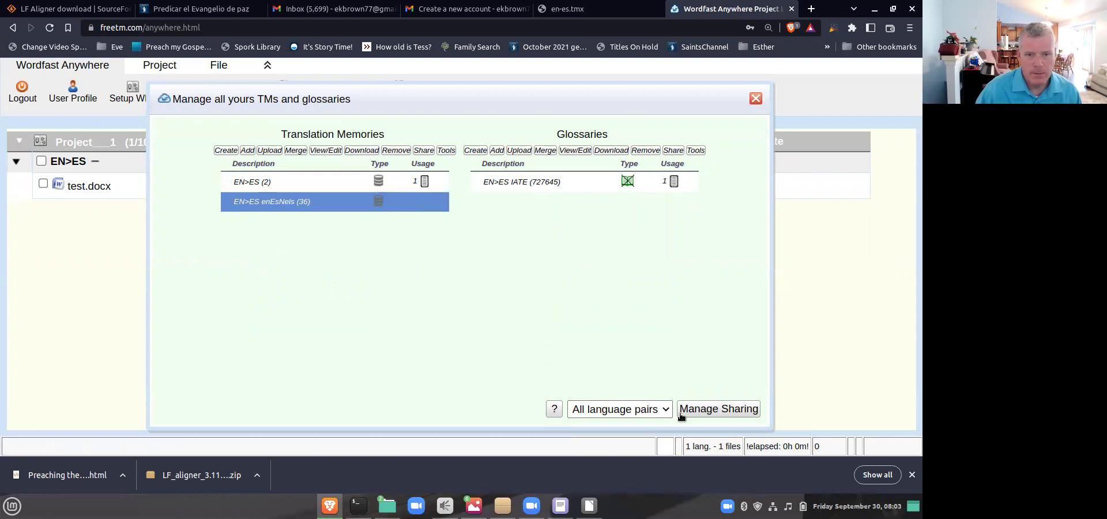
- Close the memory manager, reopen test.docx for translation and make EN>ES enEsNels its active translation memory
click(756, 98)
click(98, 188)
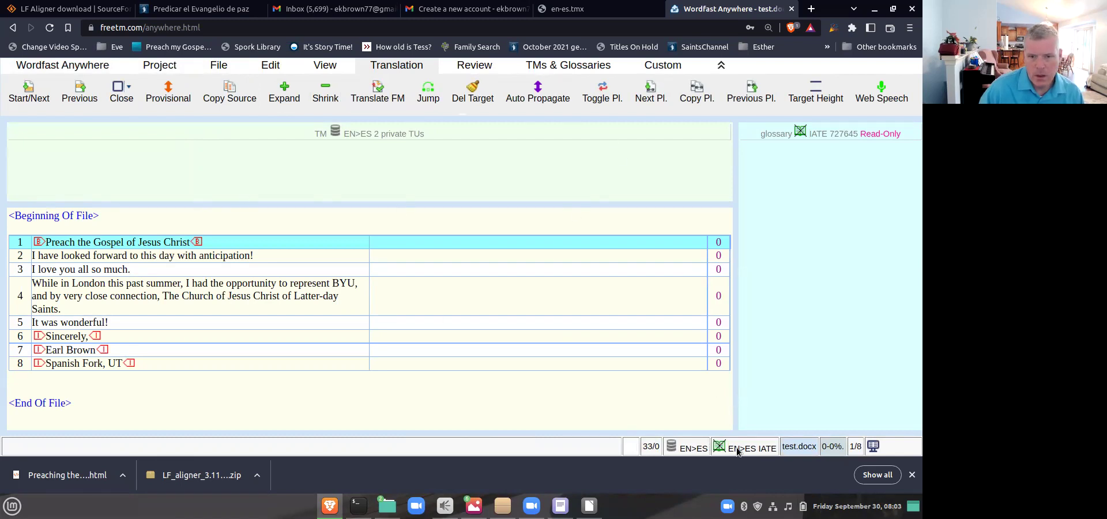
double_click(701, 449)
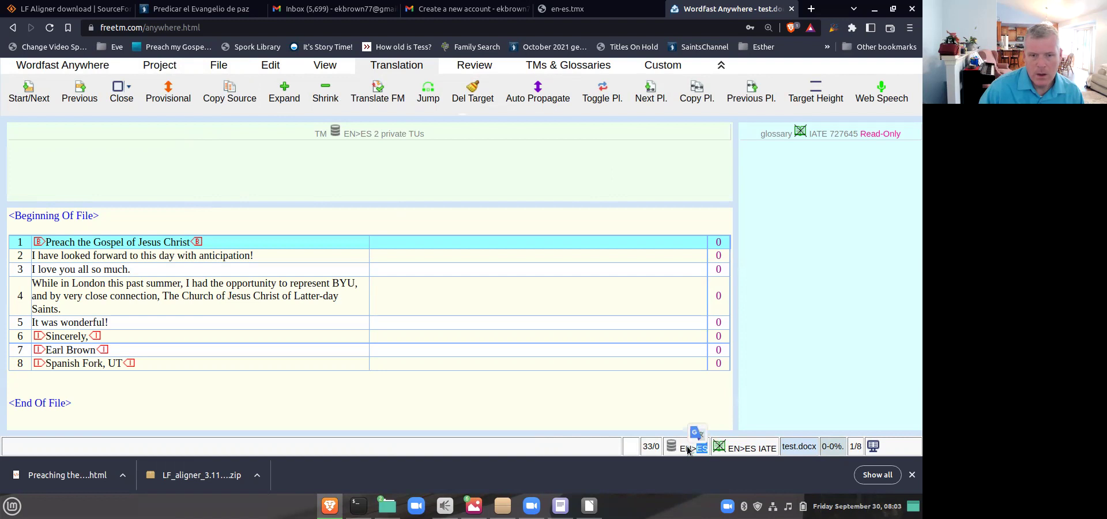
click(737, 449)
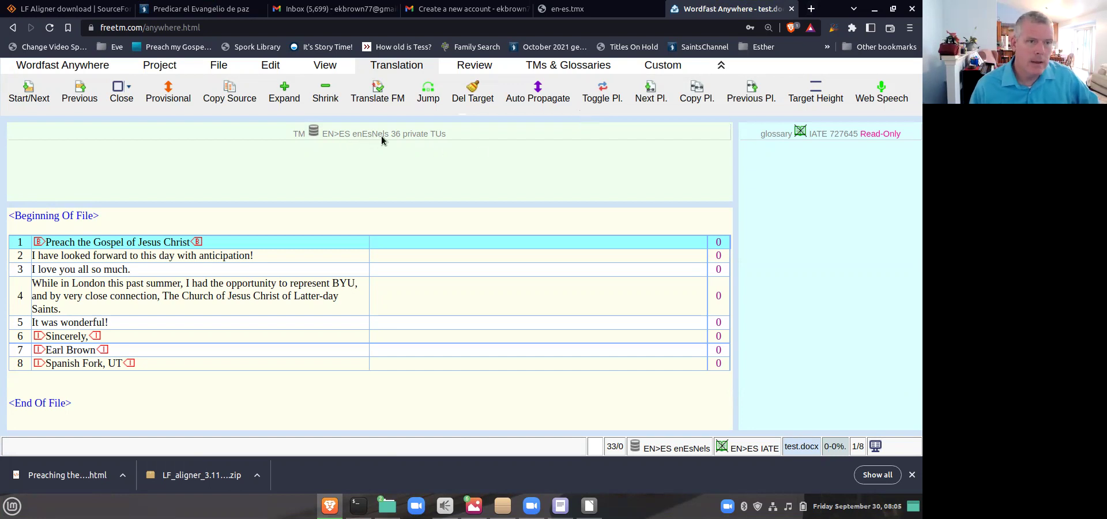
- Open segment 1 and examine its machine translation suggestions, highlighting the MyMemory and WorldLingo source names in the enlarged view
click(442, 243)
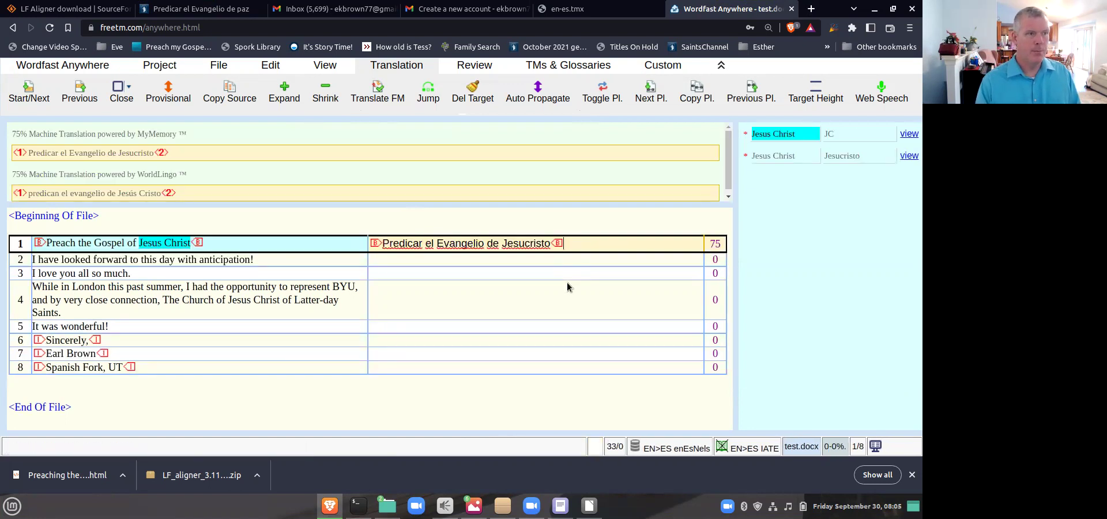
key(ctrl+plus)
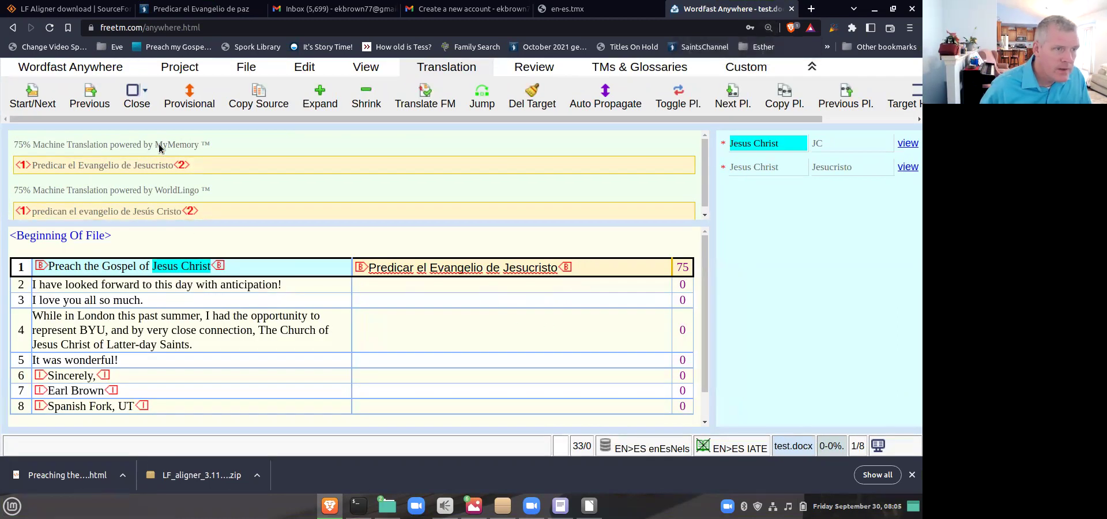
drag(154, 144, 193, 148)
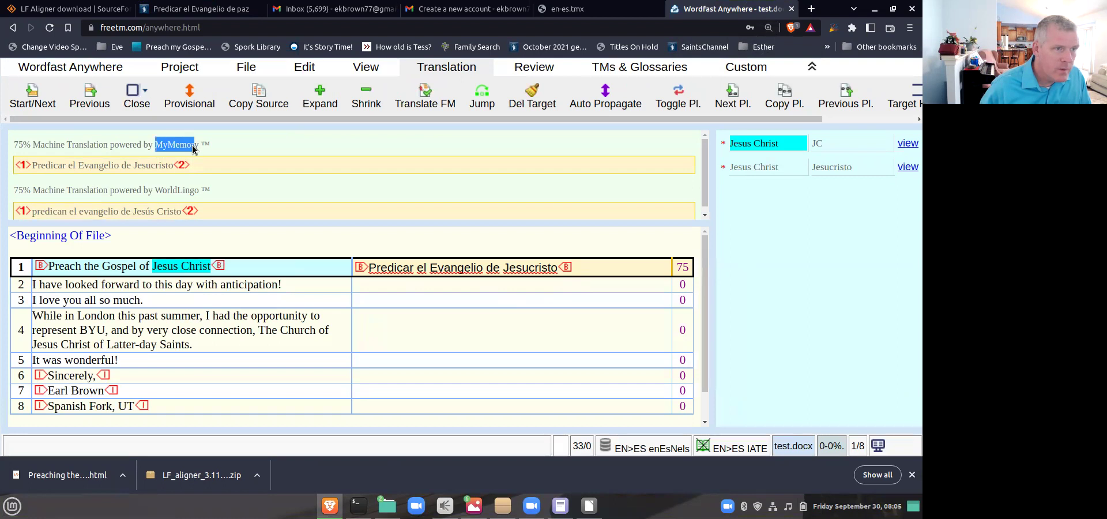
click(161, 189)
drag(196, 192, 199, 190)
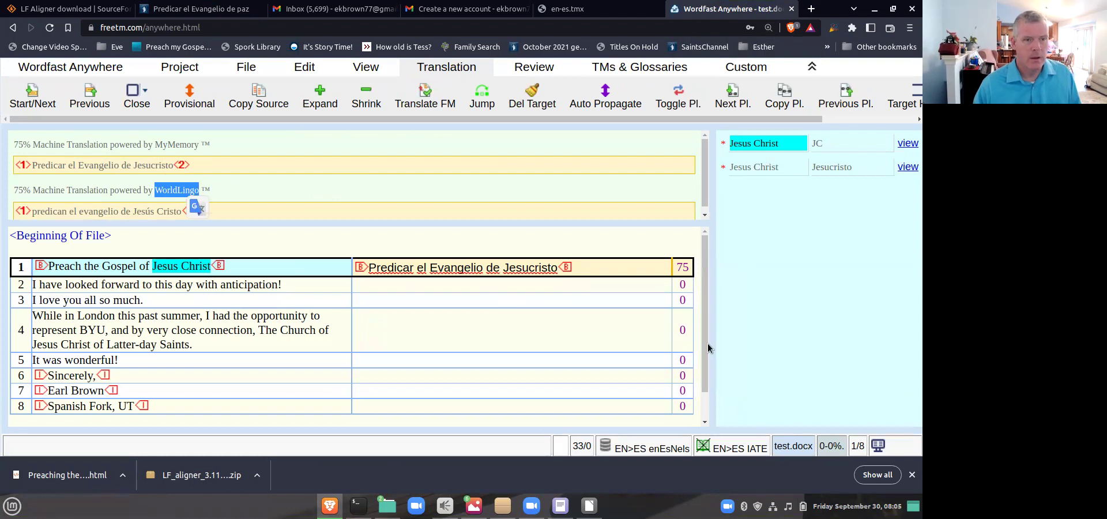
- Open segment 2, highlight the enesnels memory name in its match, and accept the suggested translations of segments 1 to 3
click(520, 279)
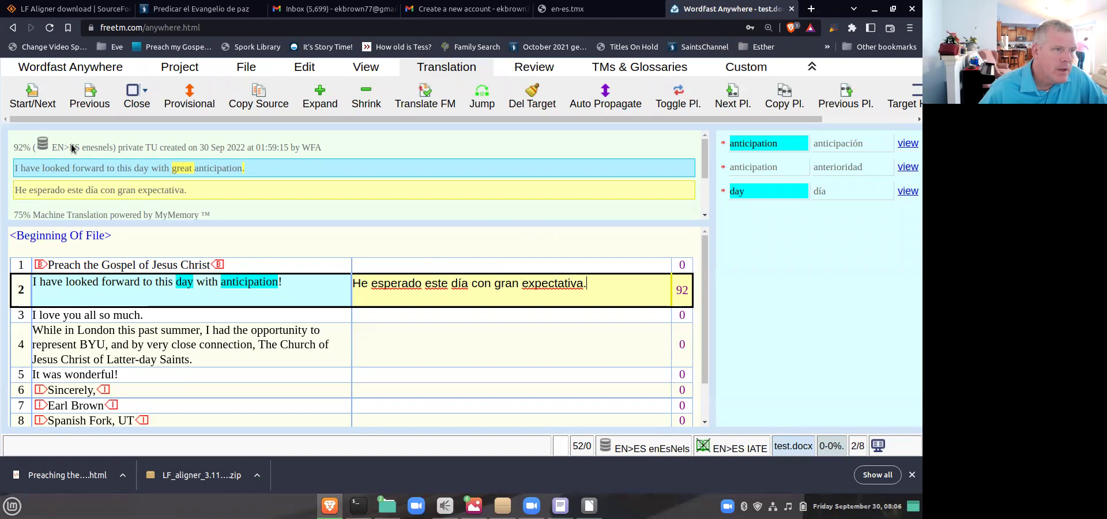
drag(82, 148, 112, 149)
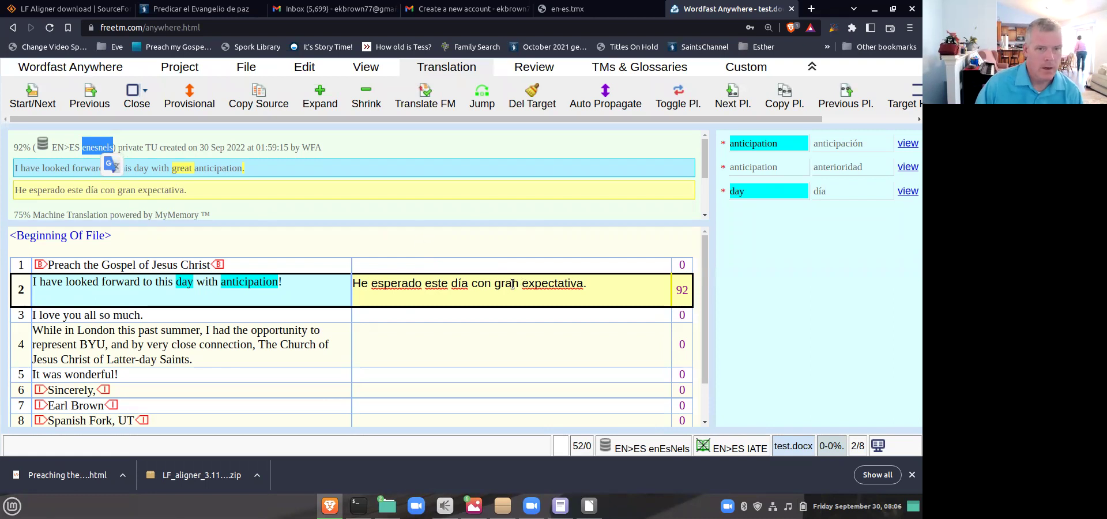
key(alt+Down)
key(alt+Up)
key(alt+Up)
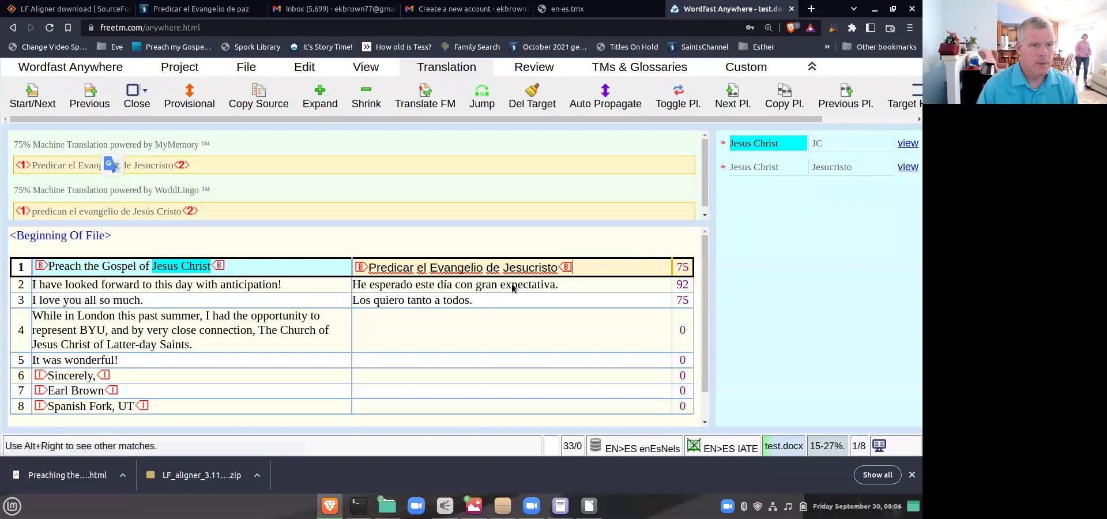
key(alt+Down)
key(alt+Down)
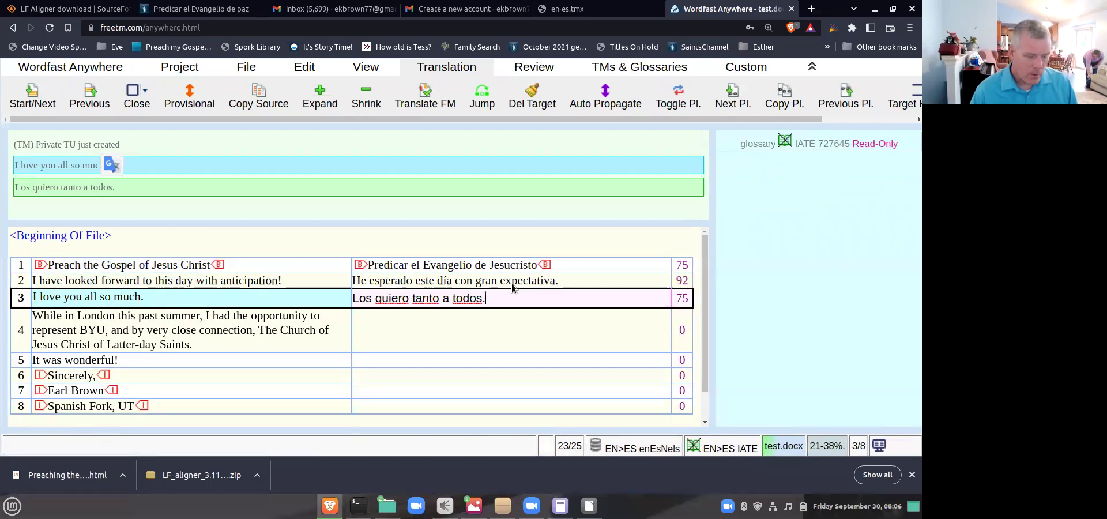
- Open segment 4, change the verb after "Mientras" in the suggested translation to "estaba" and commit the segment
key(alt+Down)
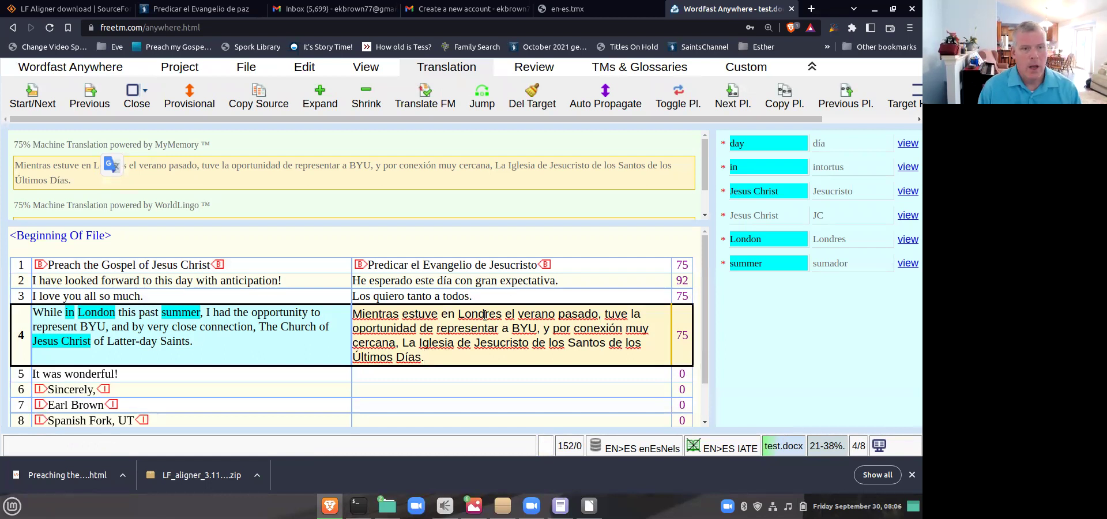
double_click(416, 312)
text(estaba)
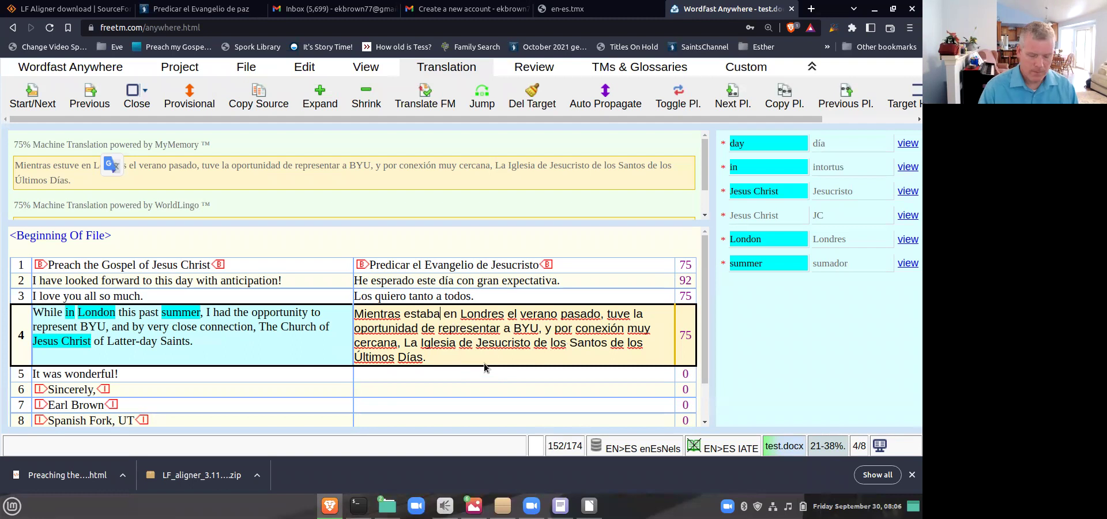
key(alt+Down)
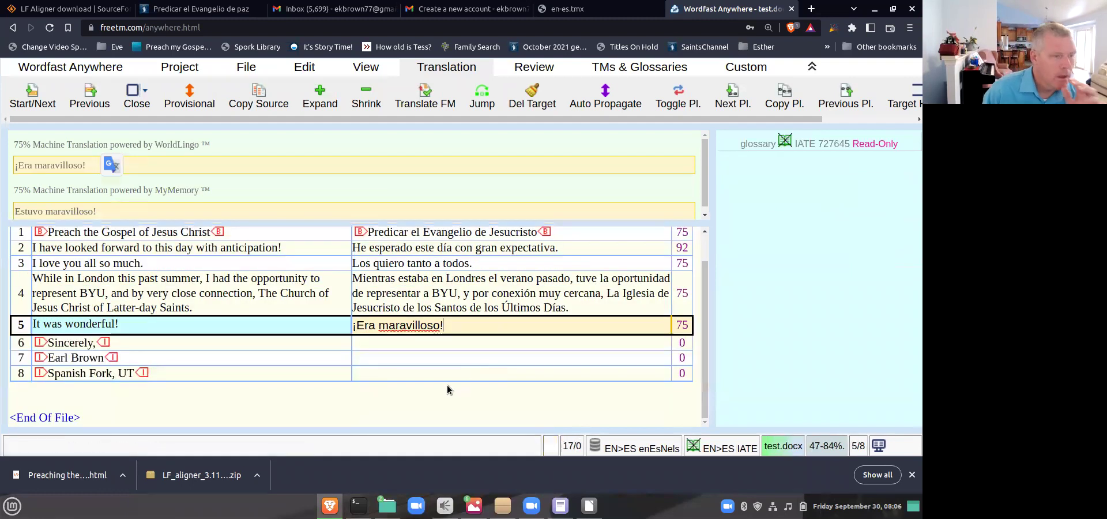
- Set the verb in segment 5's translation to "Fue", commit it and accept the suggested translations of segments 6 and 7
double_click(365, 326)
text(Fue)
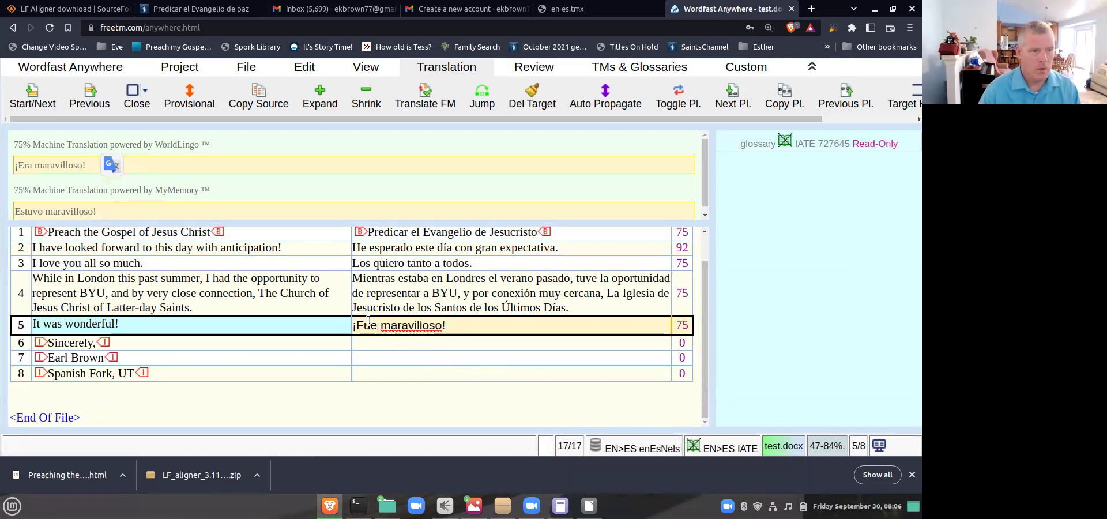
key(alt+Down)
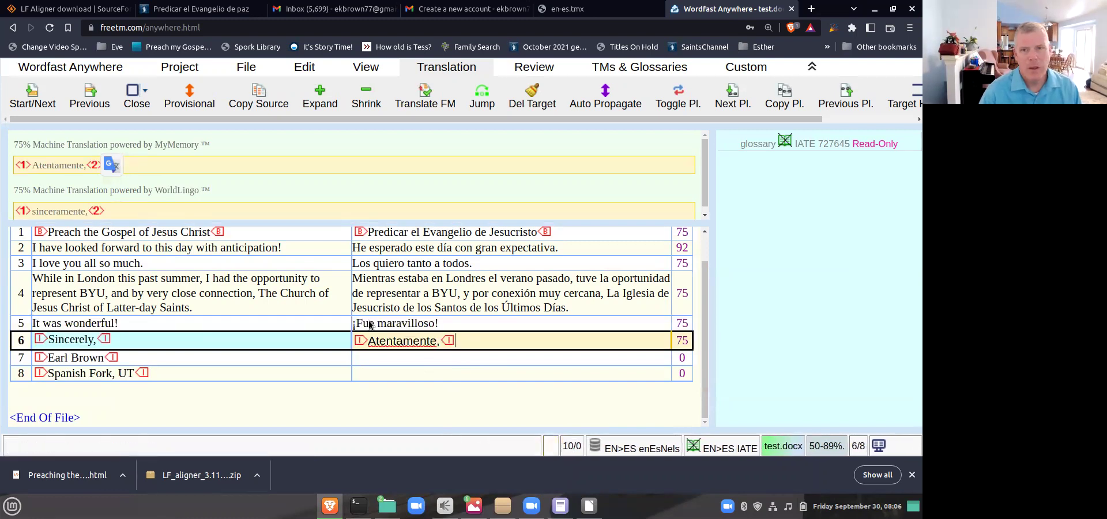
key(alt+Down)
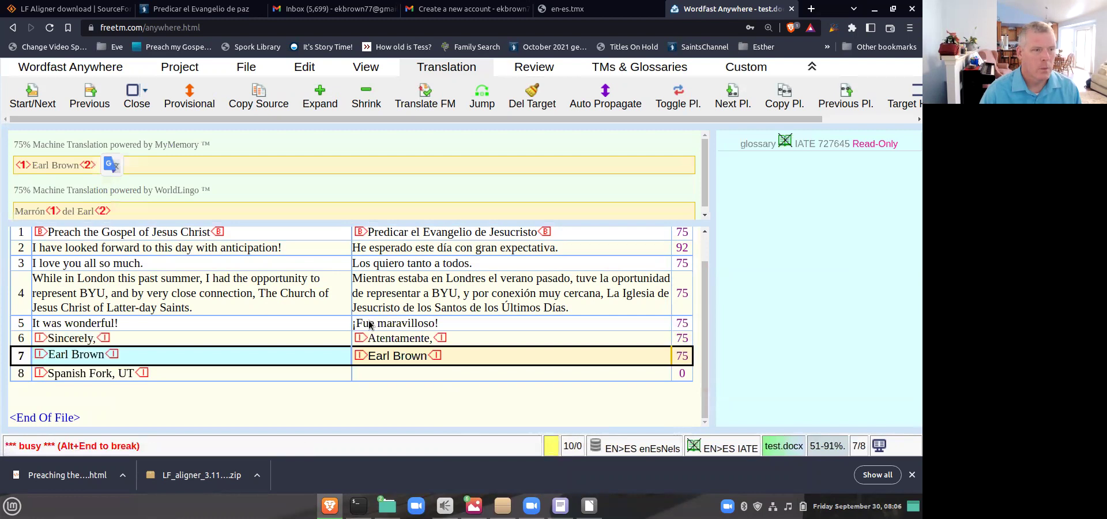
key(alt+Down)
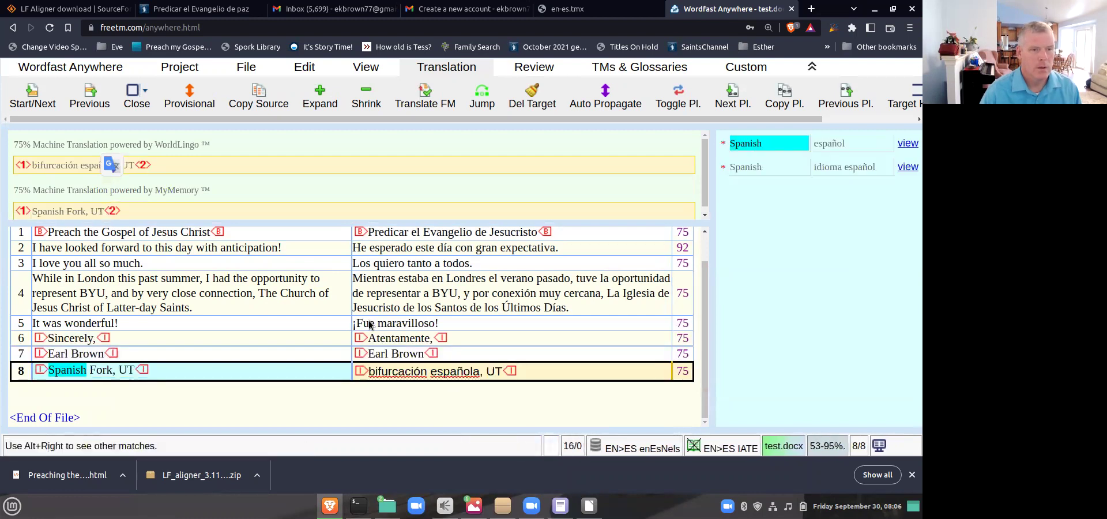
- Replace "bifurcación española" in segment 8's translation with "Spanish Fork", commit the segment and dismiss the end-of-document message
click(483, 373)
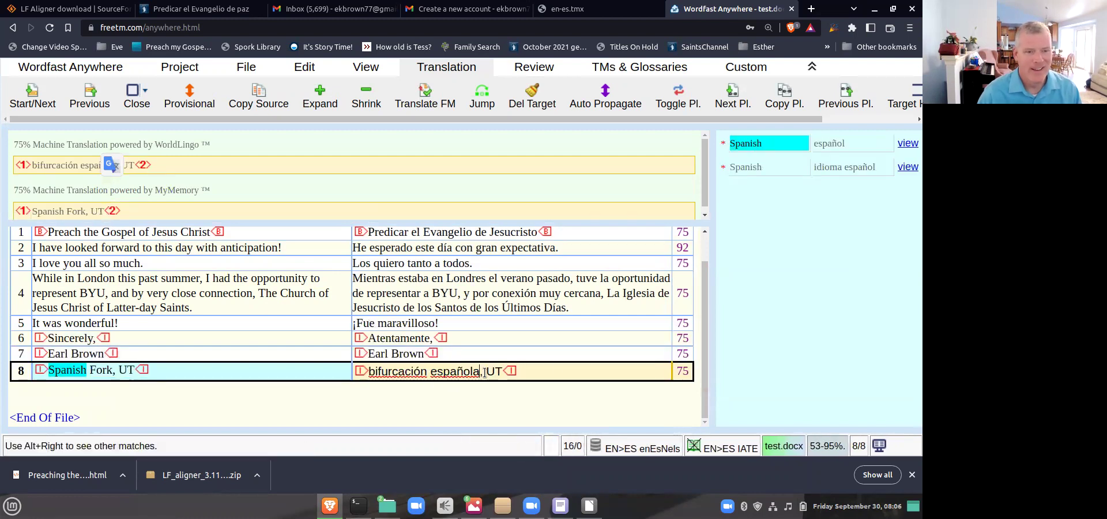
key(ctrl+BackSpace)
key(ctrl+BackSpace)
text(Spanish Fork)
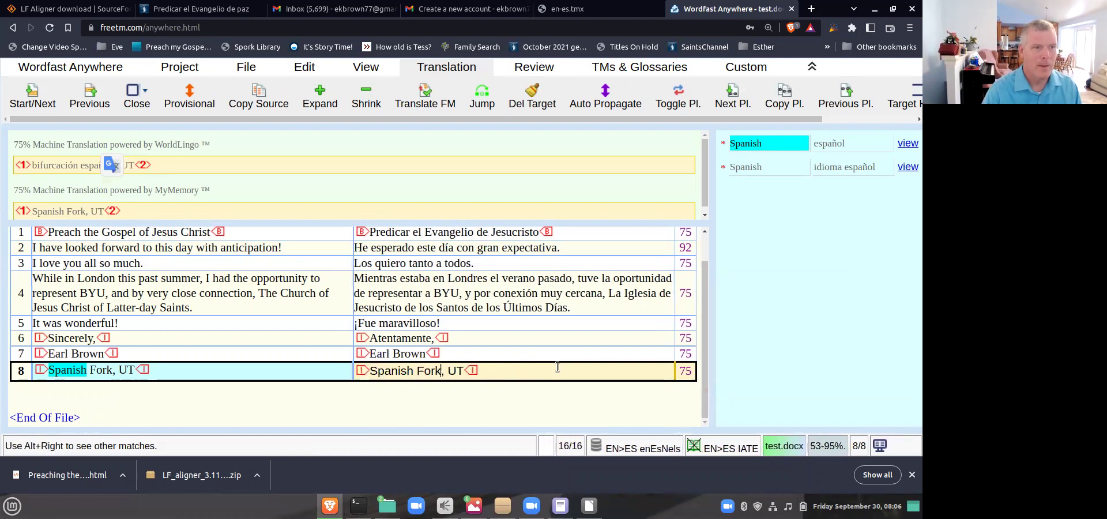
key(alt+Down)
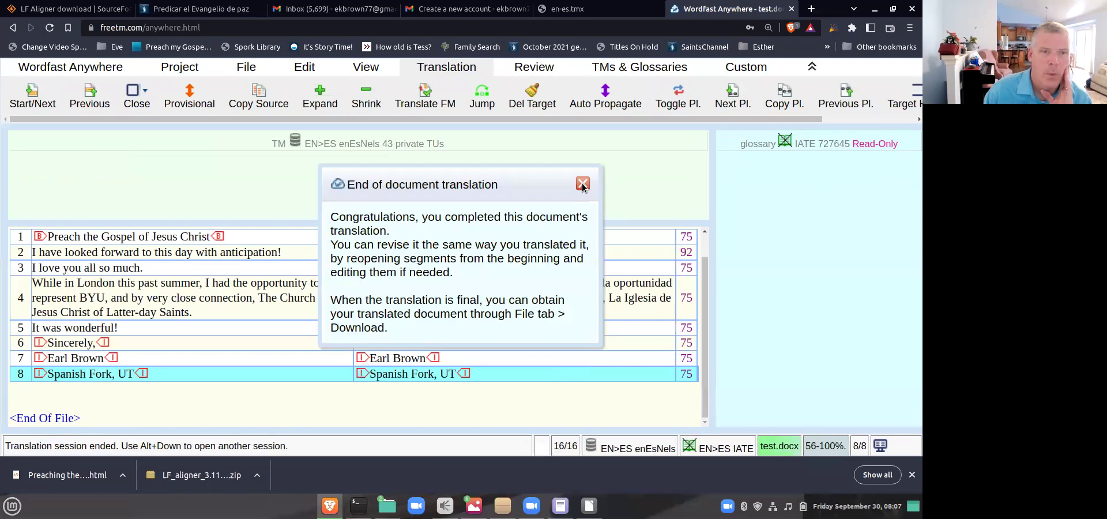
click(583, 185)
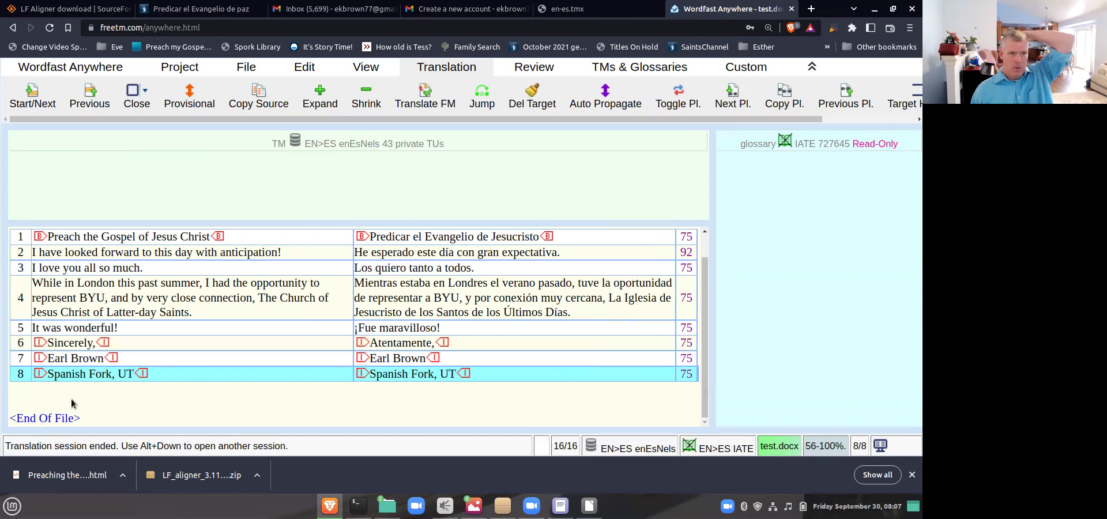
- Try to close the finished segment using the Close and Close Commit commands
click(144, 98)
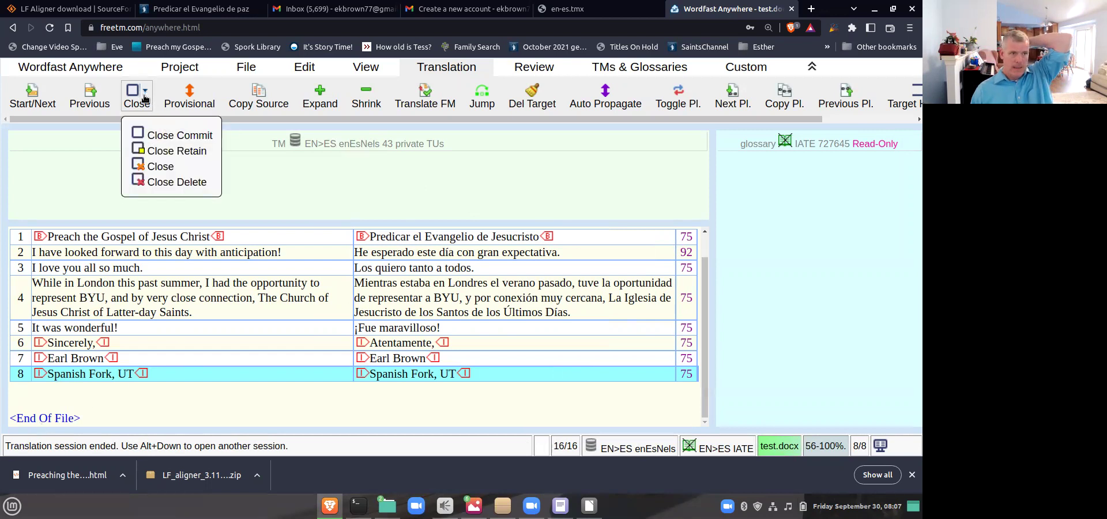
click(171, 166)
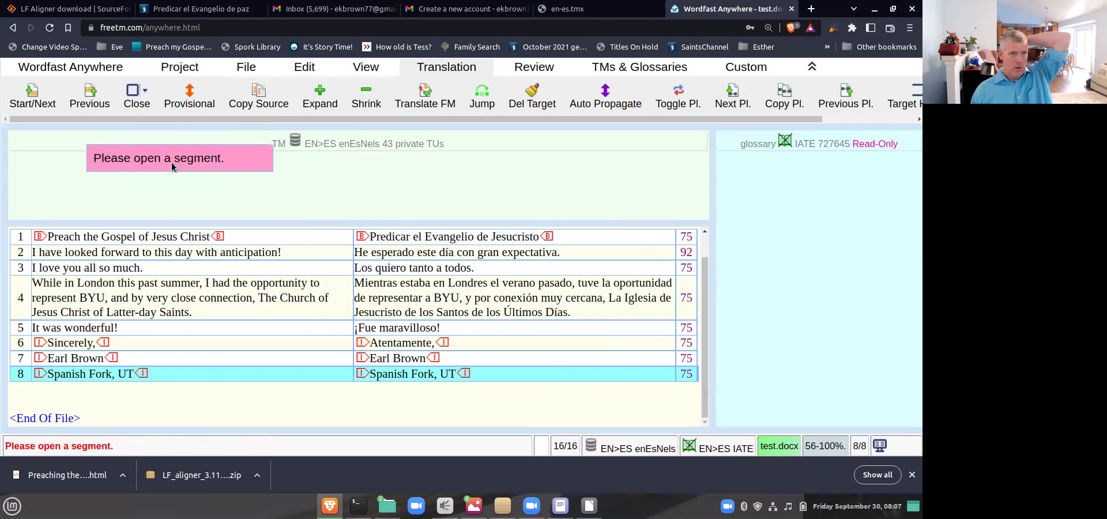
click(143, 93)
click(165, 134)
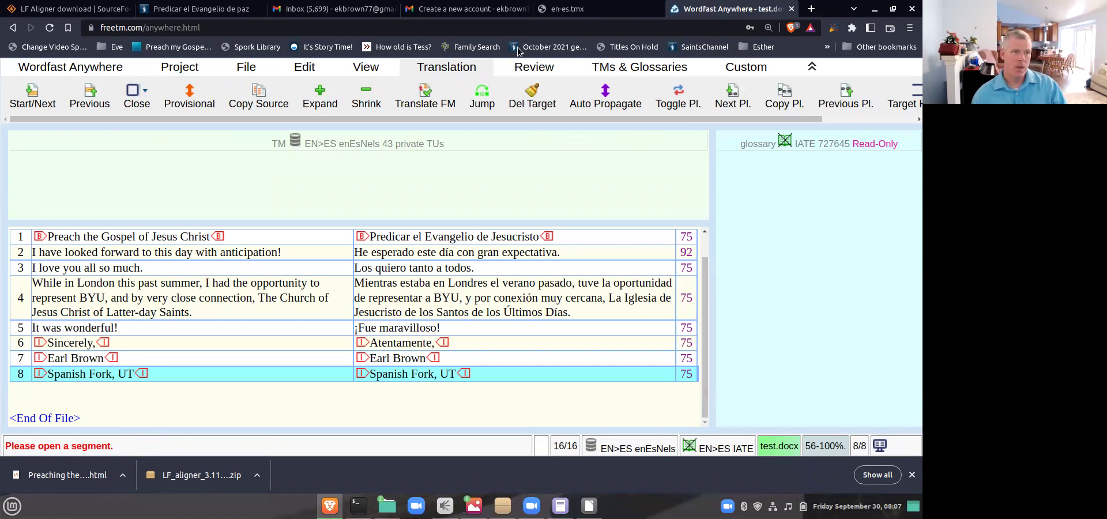
click(146, 99)
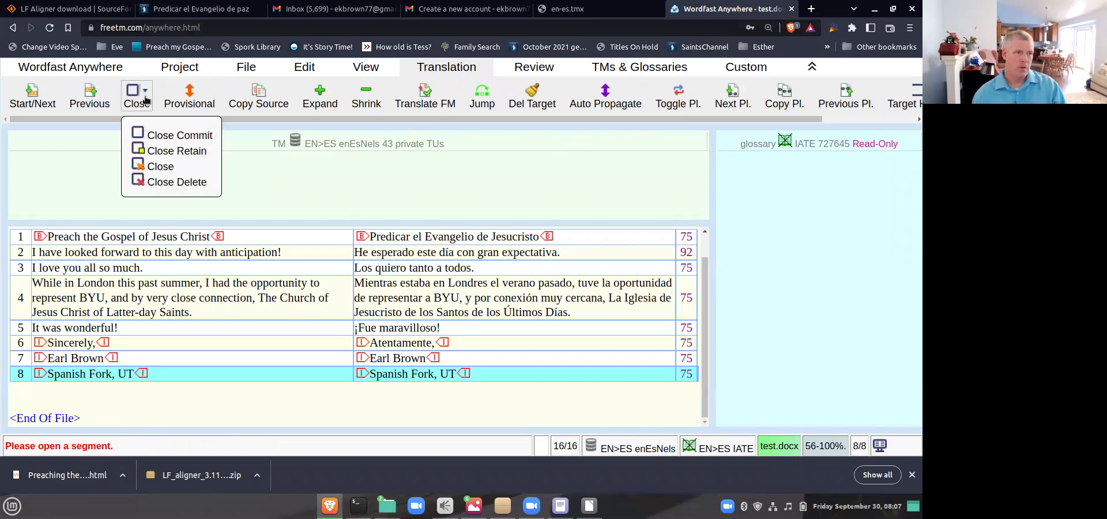
click(166, 135)
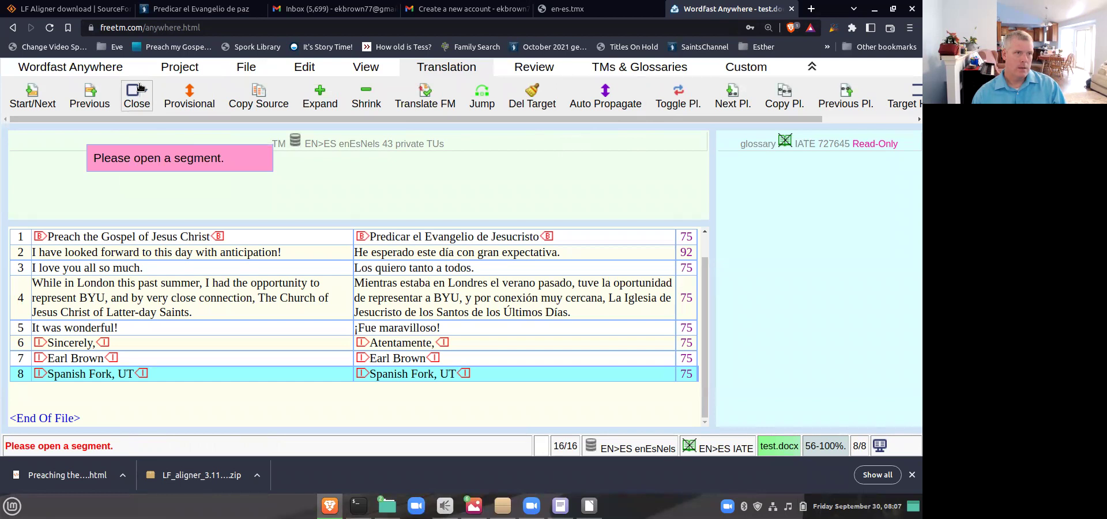
- Download the translated document as test_es.docx to the Downloads folder and open it in LibreOffice Writer
click(179, 67)
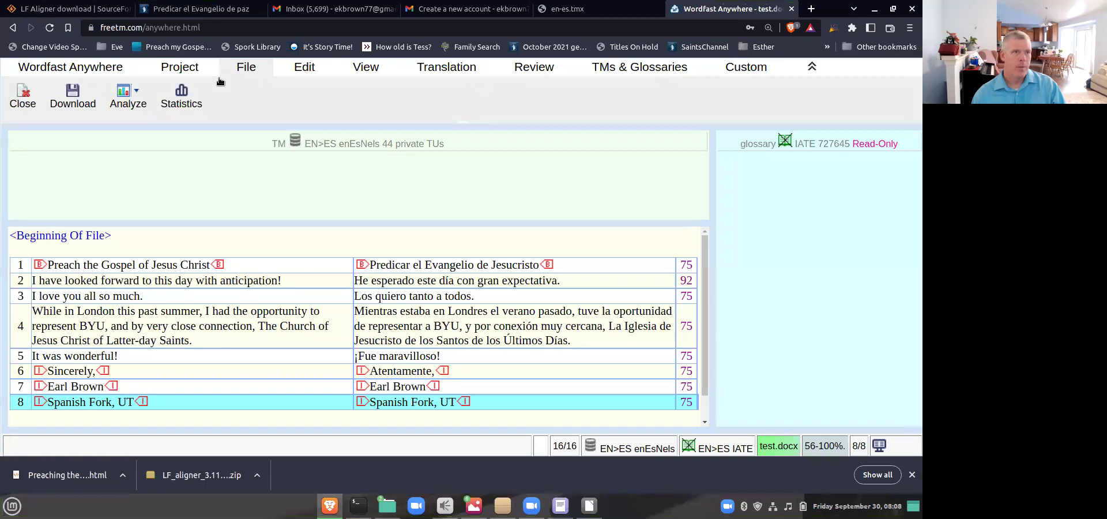
click(72, 99)
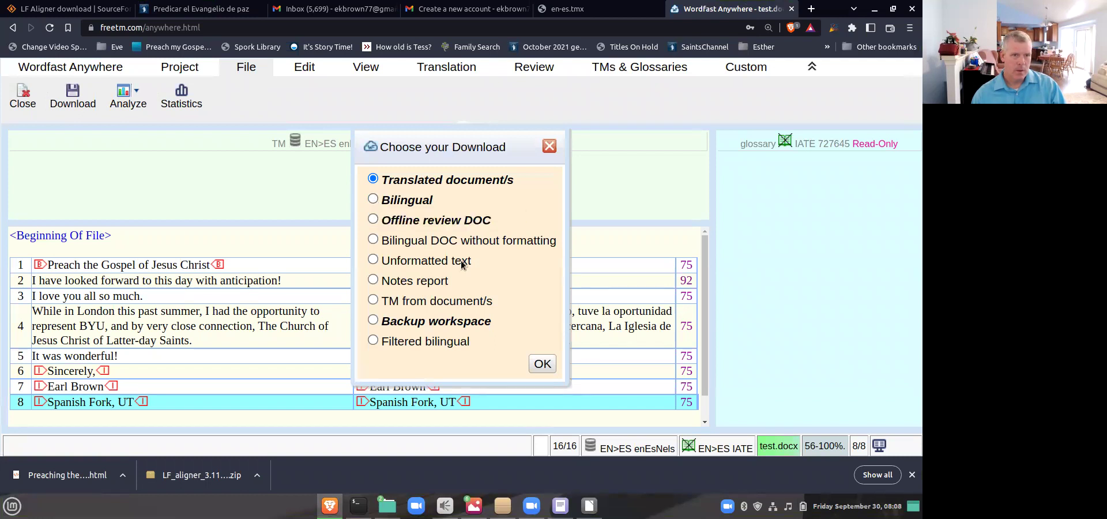
click(542, 364)
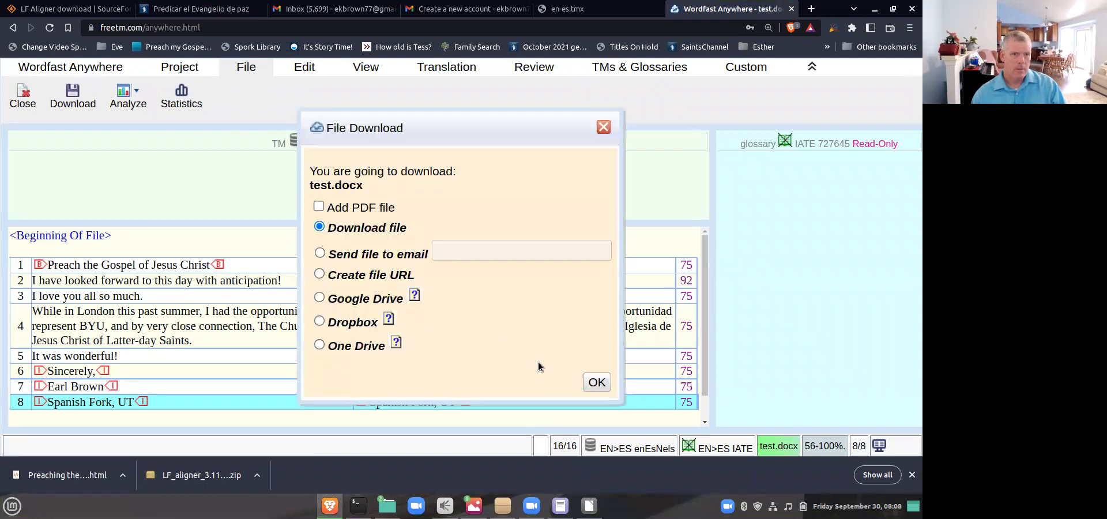
click(594, 382)
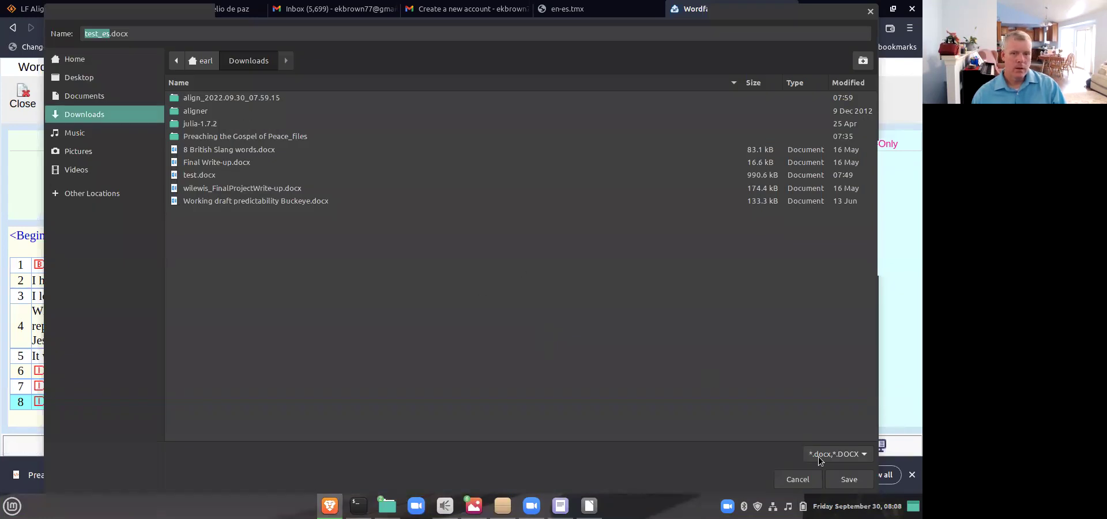
click(849, 481)
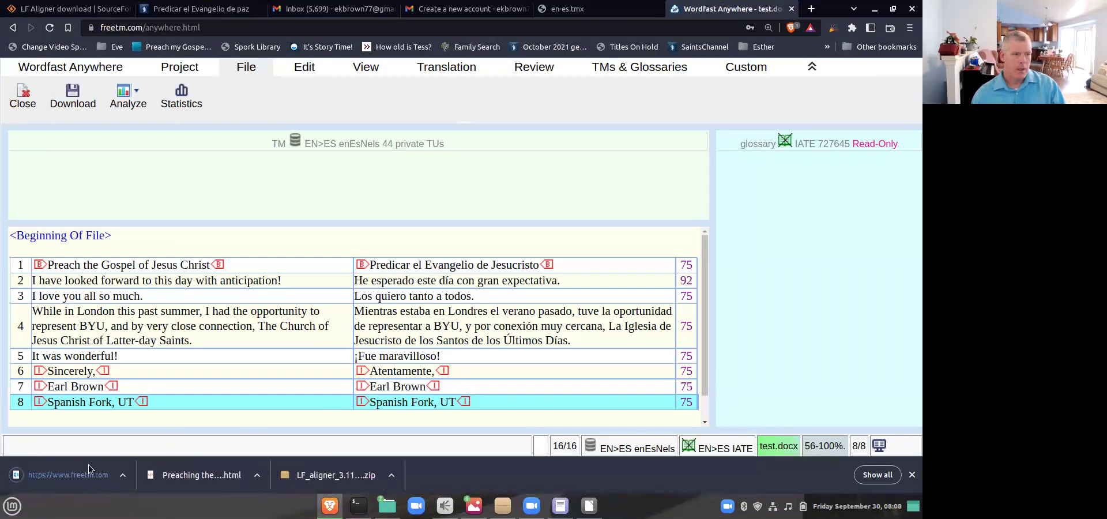
click(63, 479)
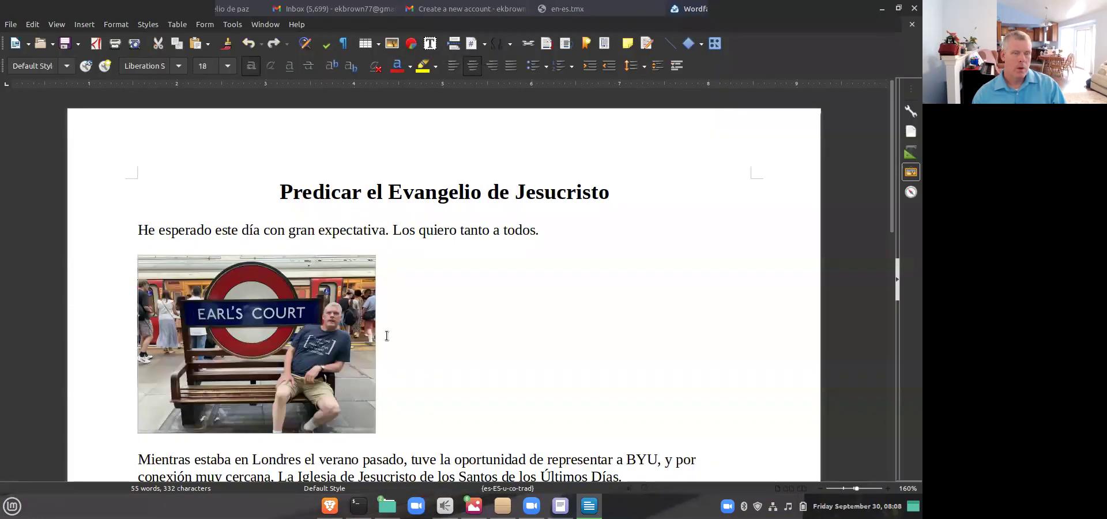
- Examine the translated document's layout, highlighting its heading, first paragraph and closing lines and selecting the photo and the arrow
drag(276, 191, 606, 192)
drag(542, 230, 138, 231)
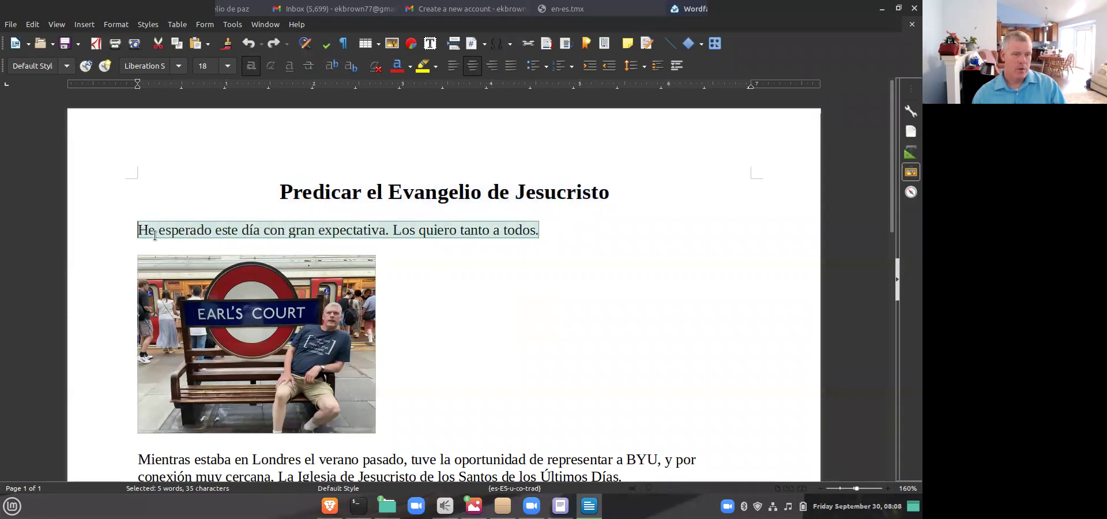
scroll(500, 264, down, 3)
click(273, 198)
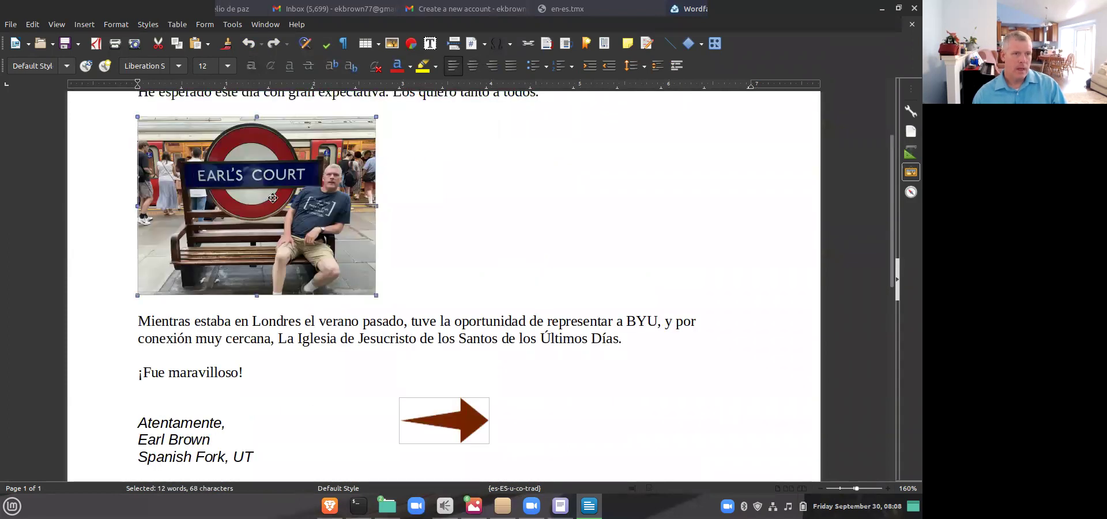
click(449, 420)
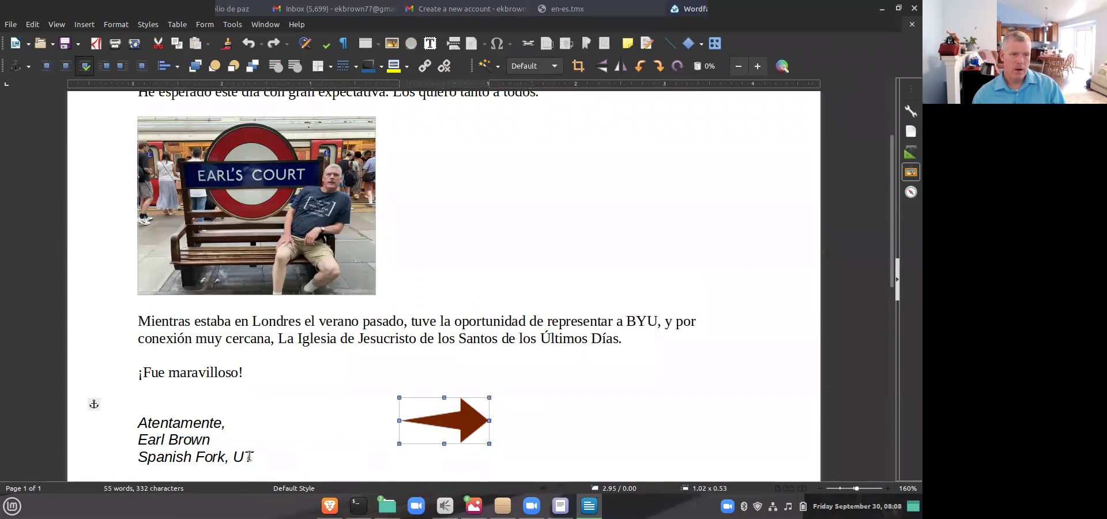
click(147, 409)
key(Return)
key(ctrl+a)
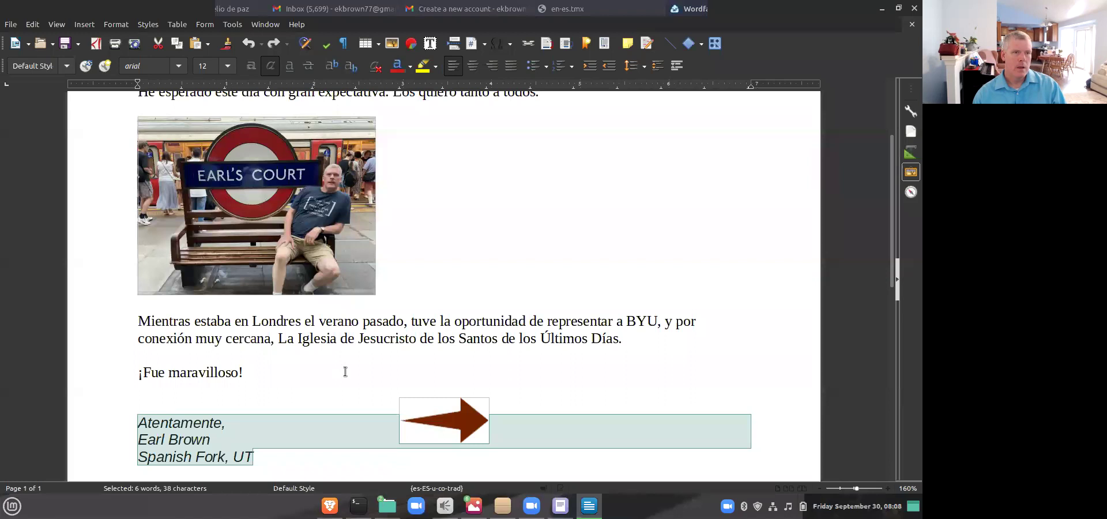
scroll(400, 358, up, 3)
scroll(440, 360, down, 8)
scroll(440, 360, up, 6)
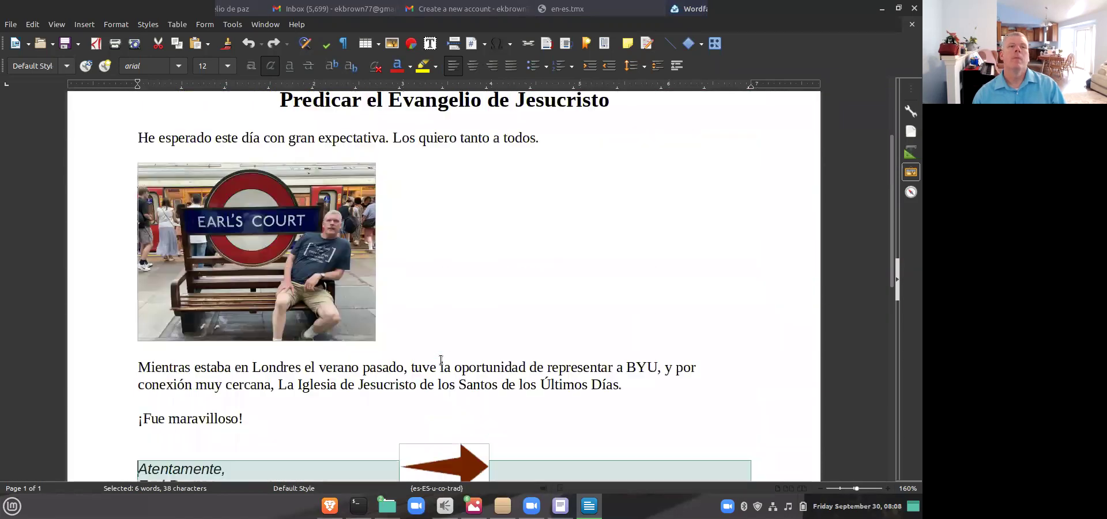
scroll(442, 360, up, 3)
- Review the translated page once more, selecting the photo and the arrow again and highlighting "Evangelio" in the heading
click(443, 205)
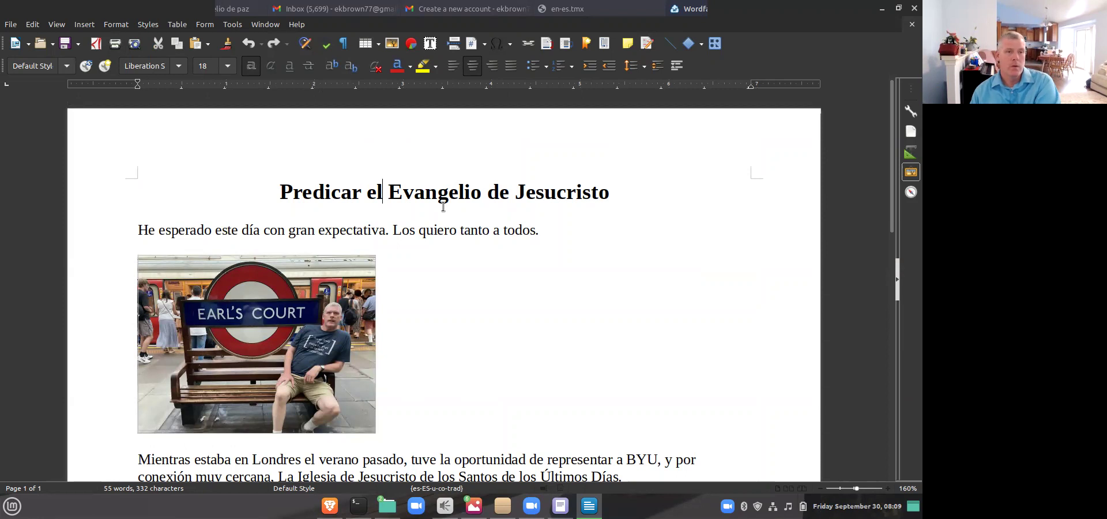
scroll(585, 263, down, 1)
scroll(584, 263, down, 3)
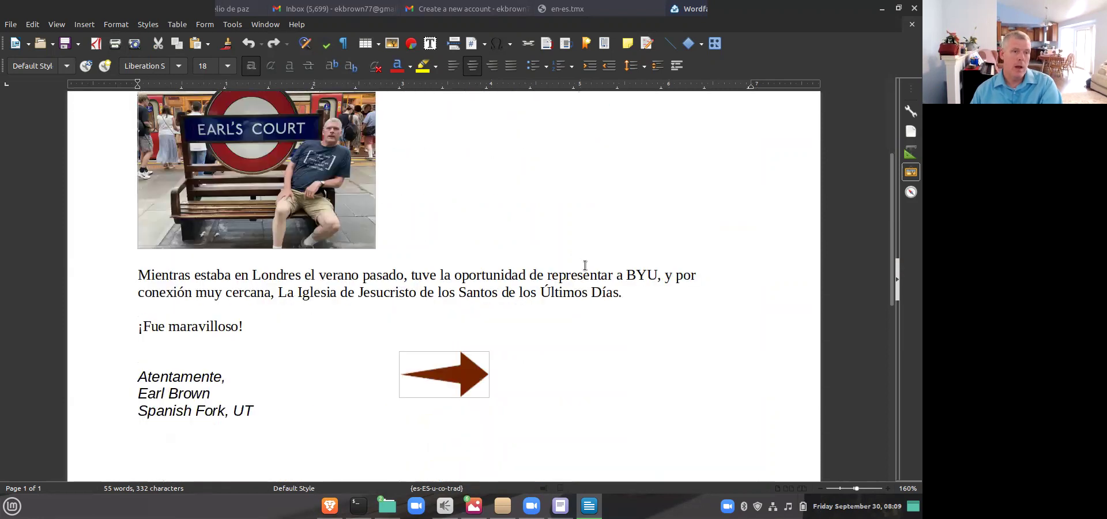
scroll(585, 265, up, 4)
scroll(585, 265, down, 2)
click(250, 233)
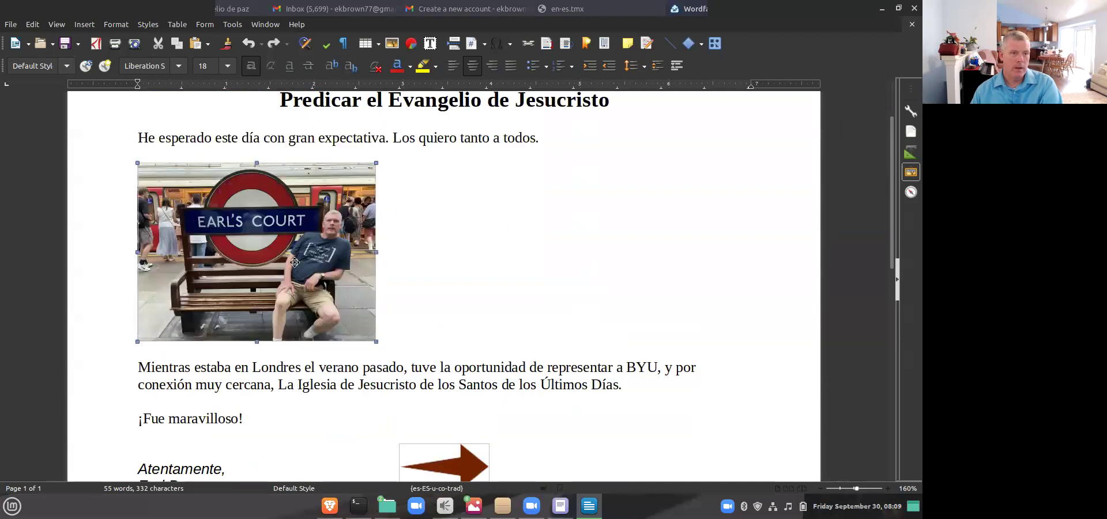
click(462, 454)
click(310, 260)
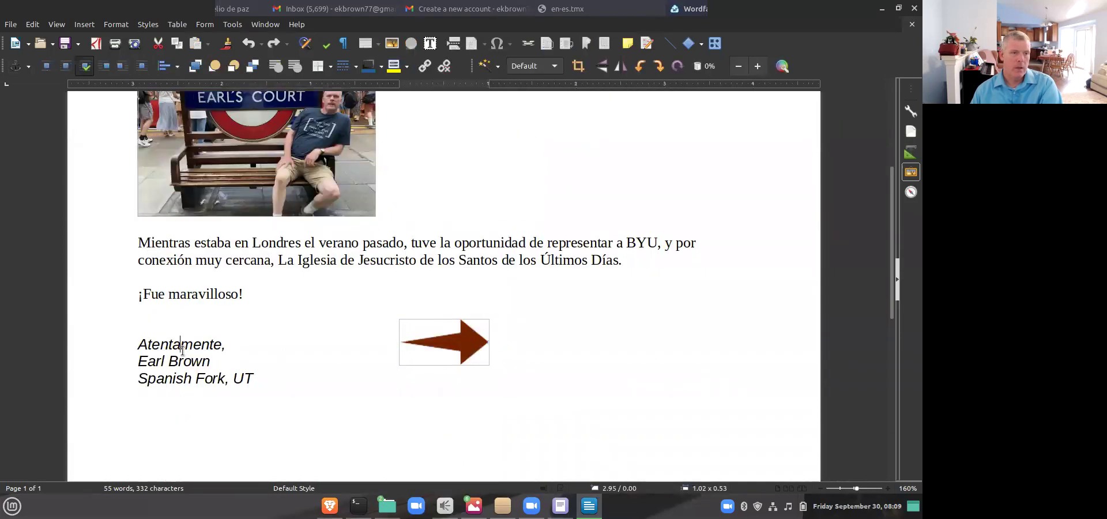
scroll(552, 266, up, 5)
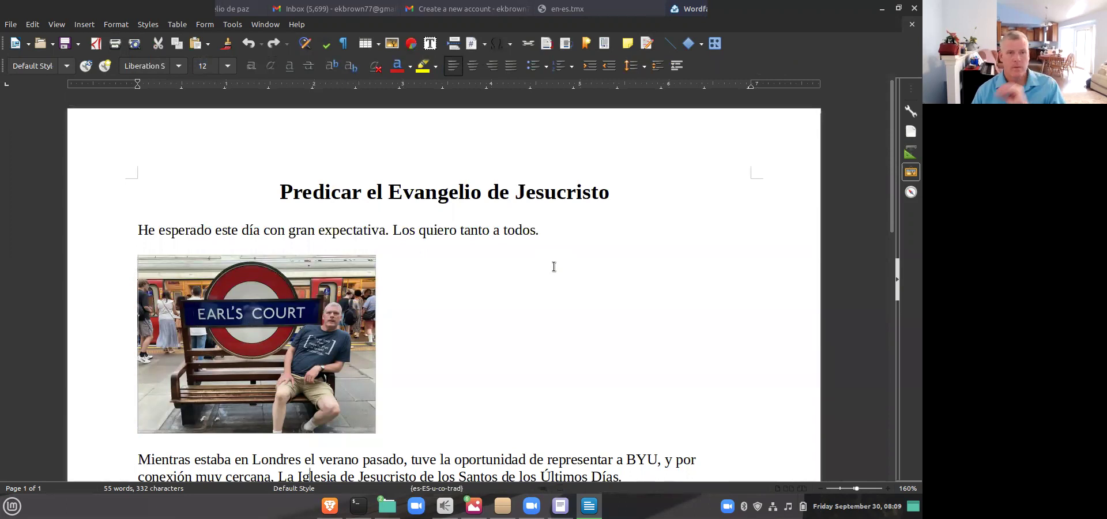
double_click(437, 192)
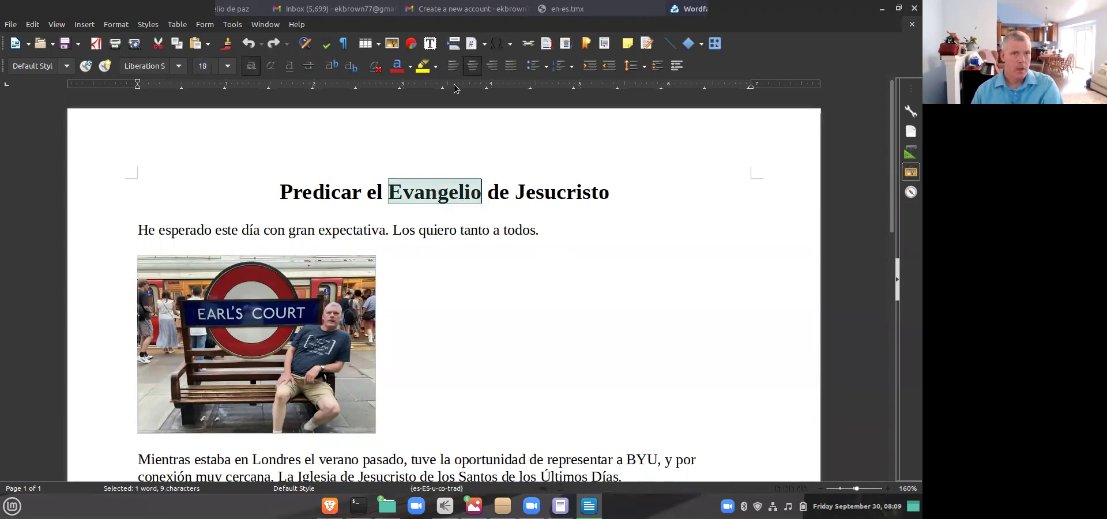